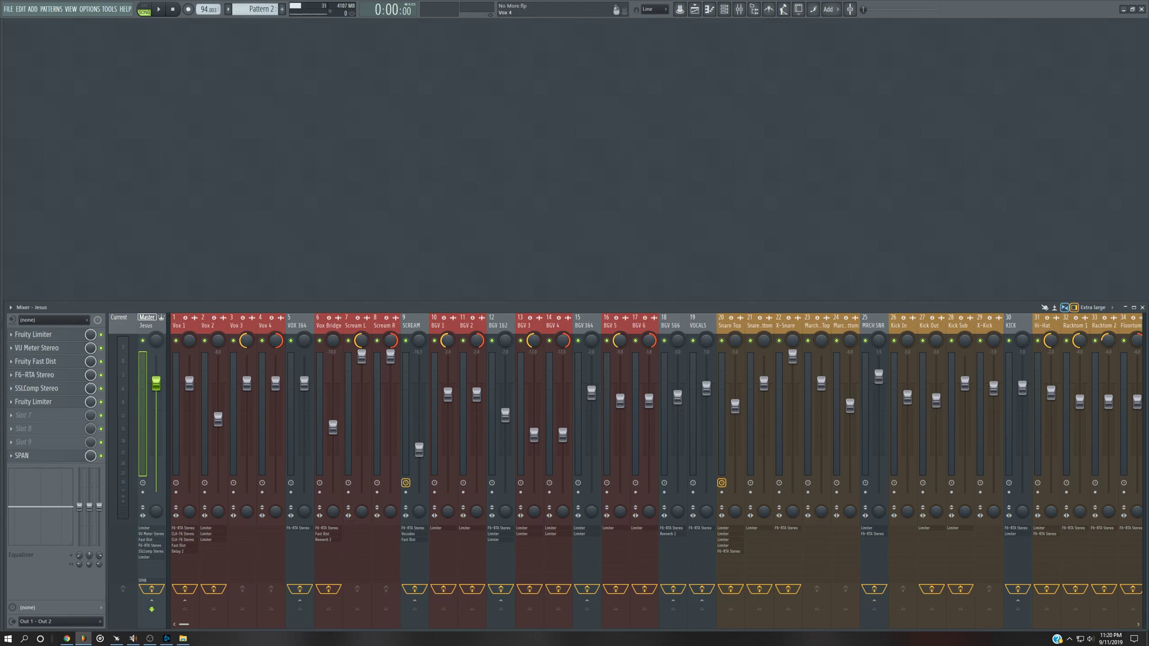
# Play the song from the beginning to listen to the full mix with the mixer in view.
pyautogui.moveTo(183, 625)
pyautogui.mouseDown()
pyautogui.moveTo(769, 623)
pyautogui.moveTo(251, 628)
pyautogui.moveTo(176, 644)
pyautogui.mouseUp()
pyautogui.press('space')
pyautogui.press('F5')
pyautogui.press('F5')
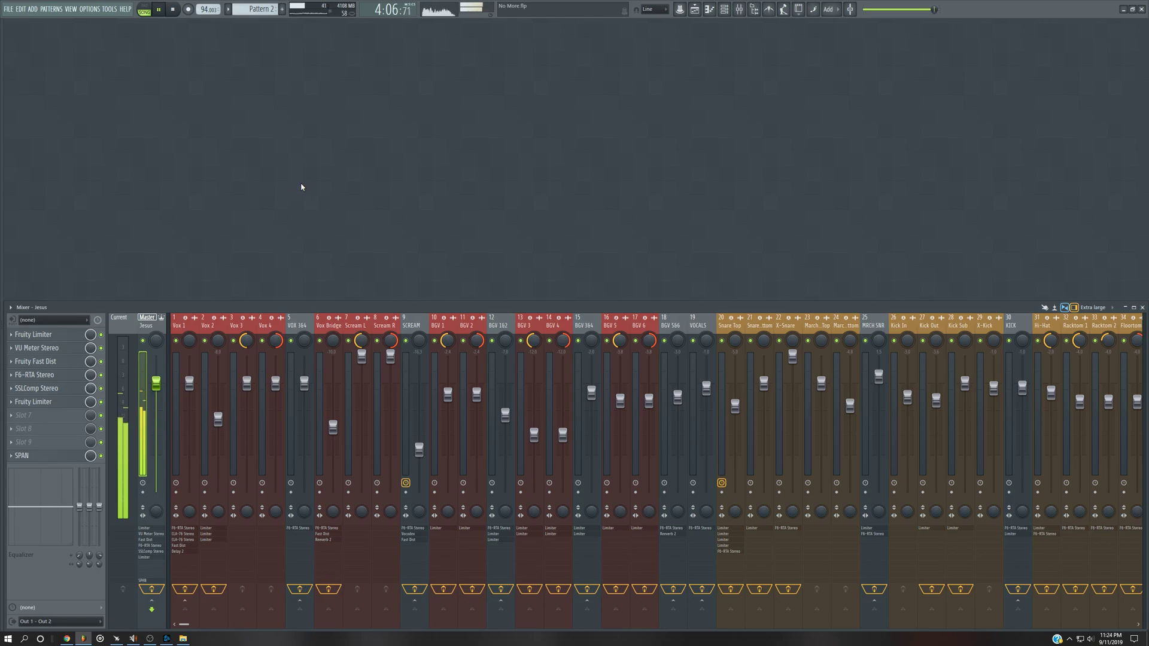
# View the entire arrangement up to the end of the song in the Playlist, and stop playback.
pyautogui.press('F5')
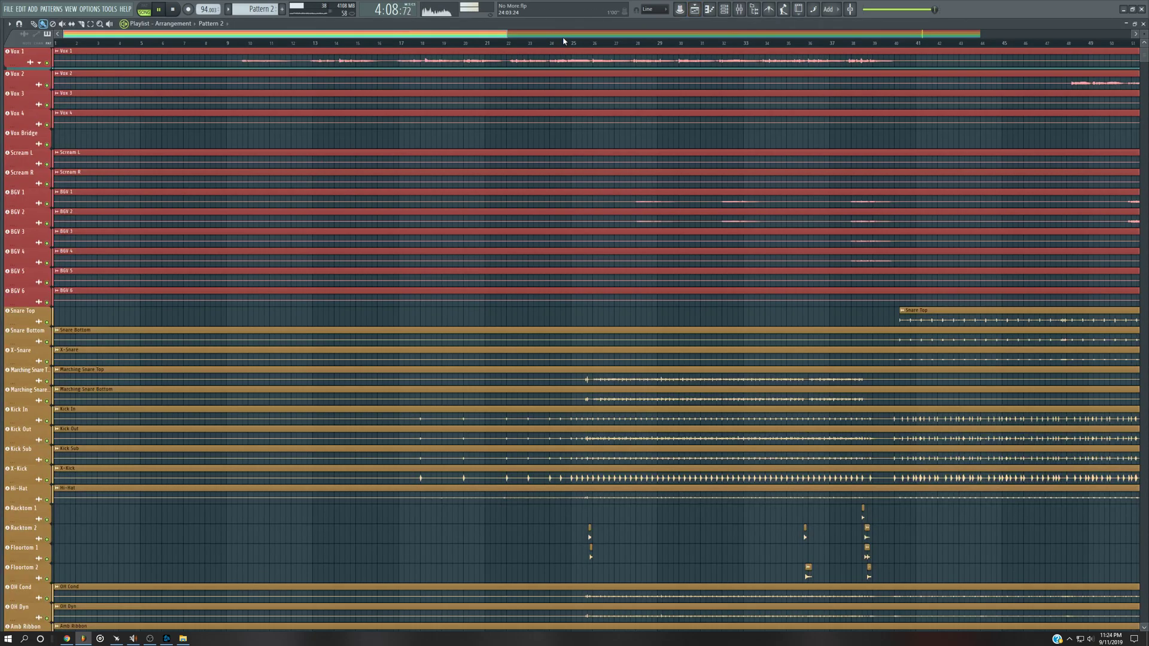
pyautogui.moveTo(505, 33); pyautogui.dragTo(1064, 50)
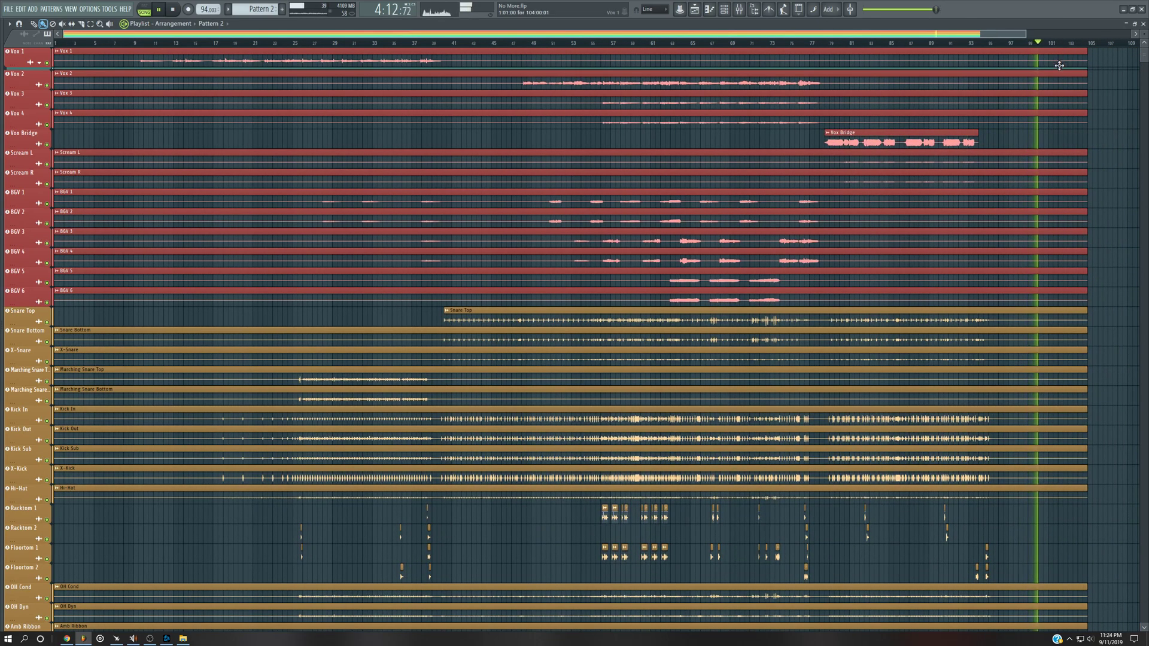
pyautogui.press('space')
pyautogui.press('F5')
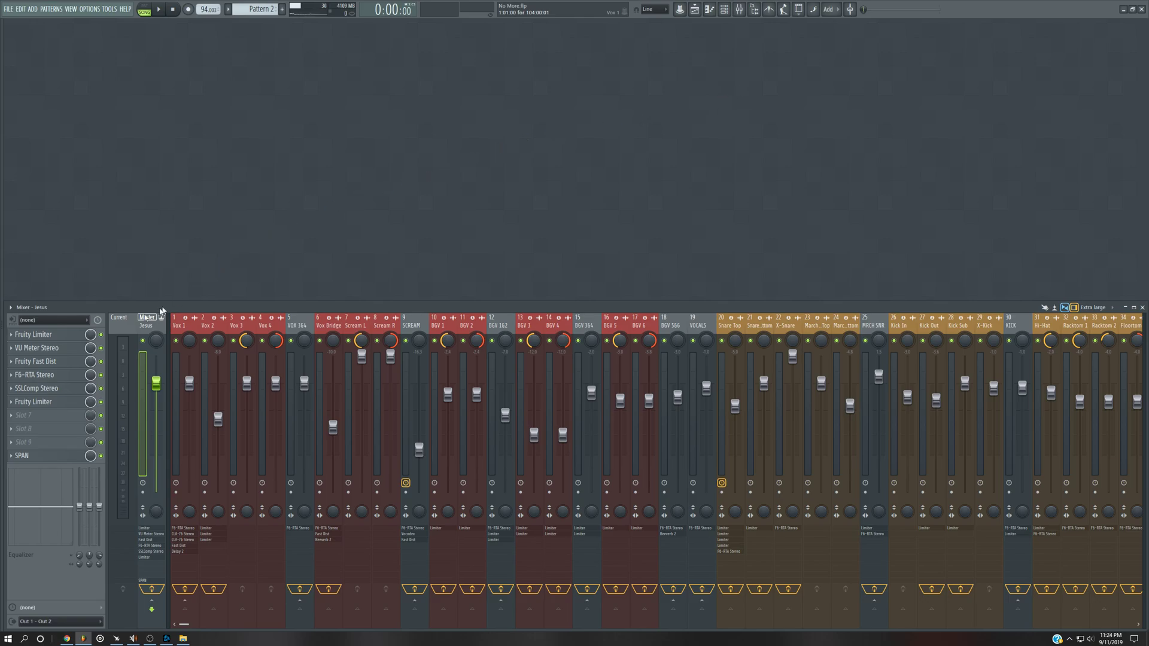
# Inspect the settings of the first Fruity Limiter in the Master track's effect chain.
pyautogui.click(59, 336)
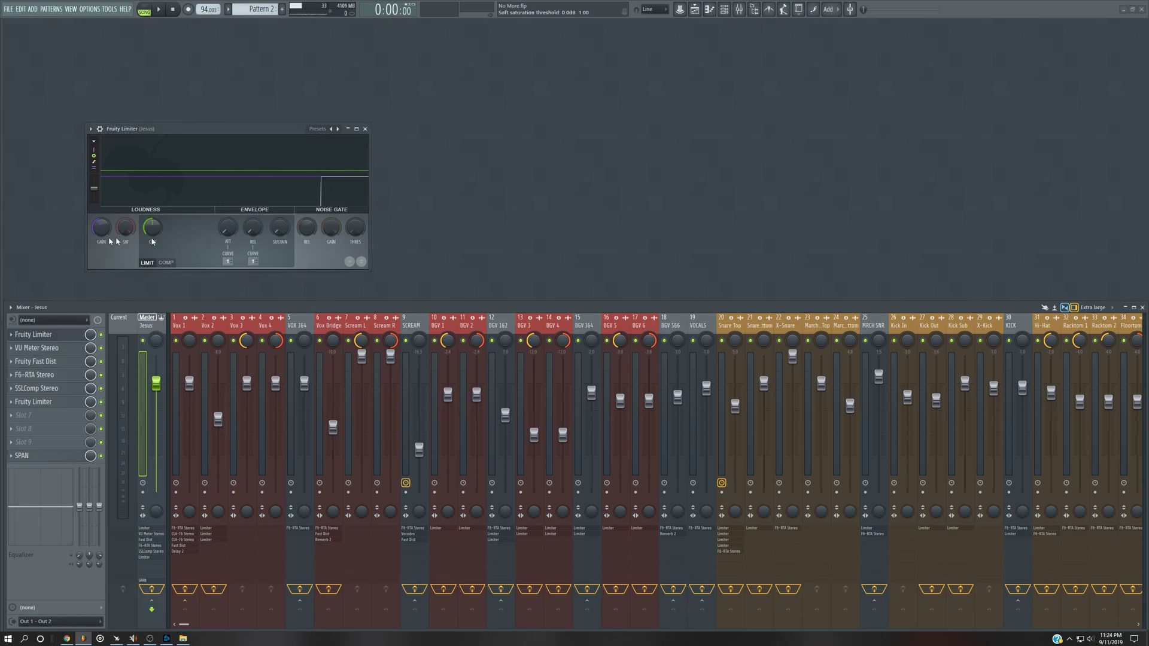
pyautogui.click(58, 335)
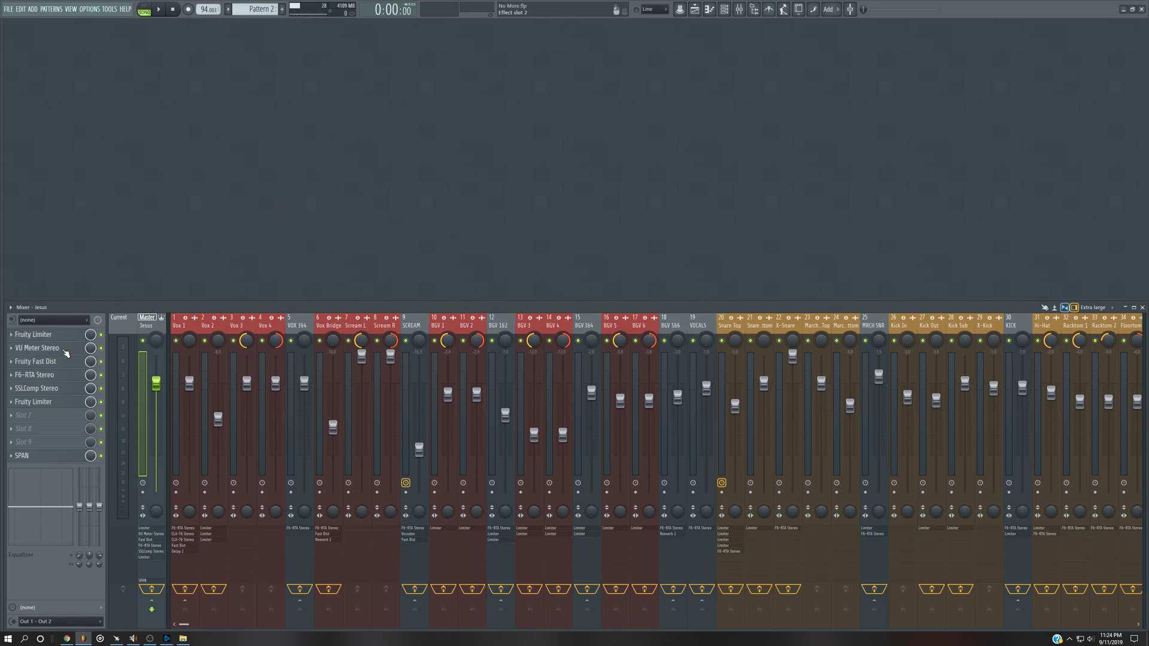
pyautogui.click(44, 335)
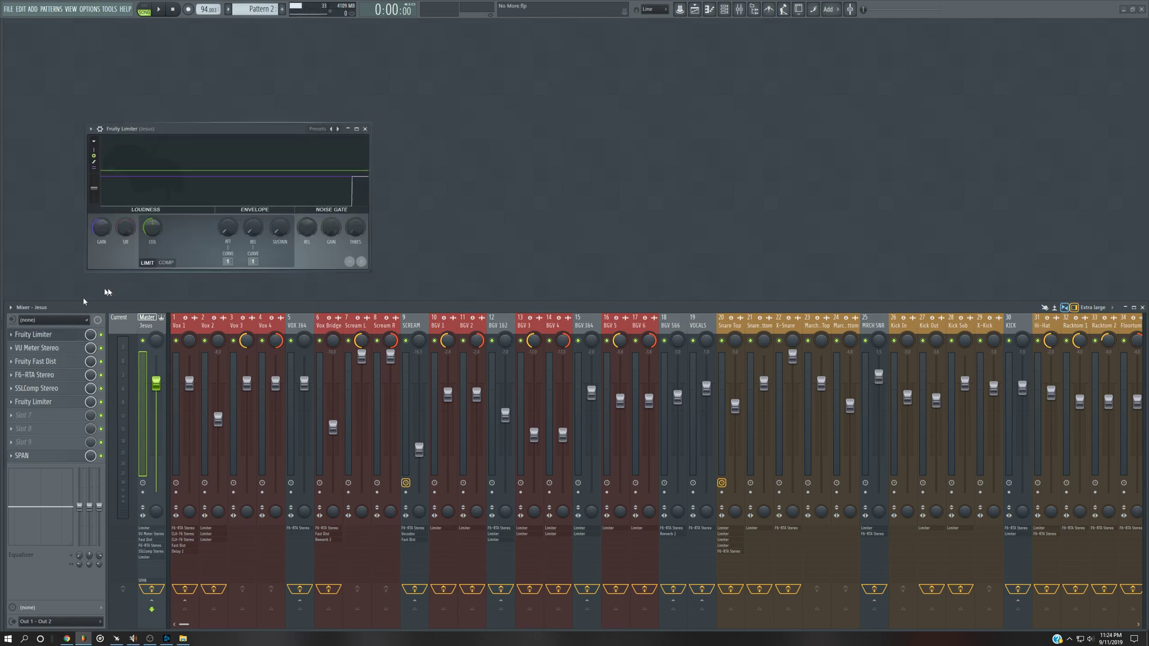
pyautogui.click(38, 337)
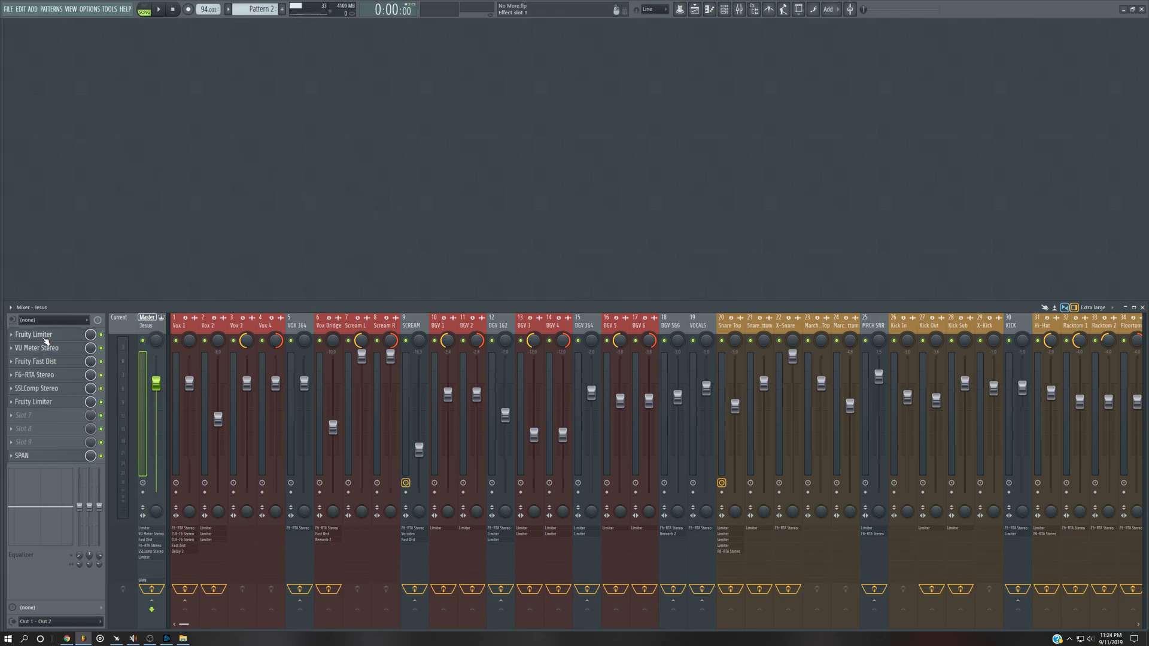
pyautogui.click(45, 338)
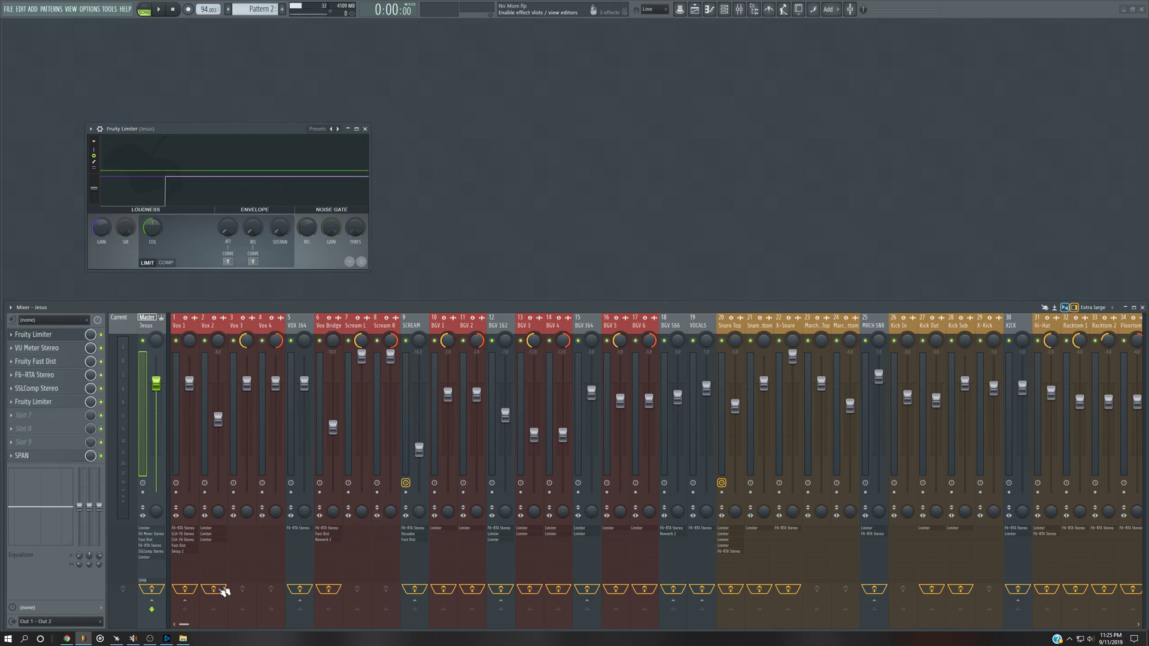
# Examine the effects and routing of the Bass Dirty DI, AC GTR and CLN EG 4&5 mixer tracks.
pyautogui.moveTo(187, 625); pyautogui.dragTo(491, 624)
pyautogui.click(699, 328)
pyautogui.click(881, 333)
pyautogui.click(585, 327)
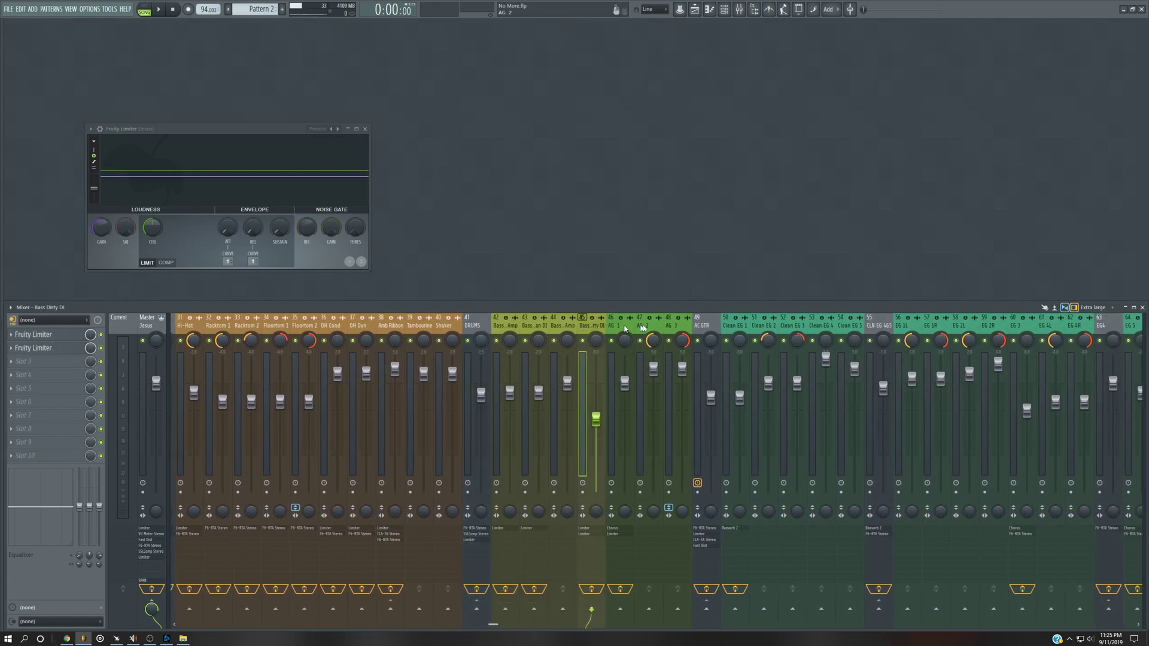
pyautogui.click(708, 326)
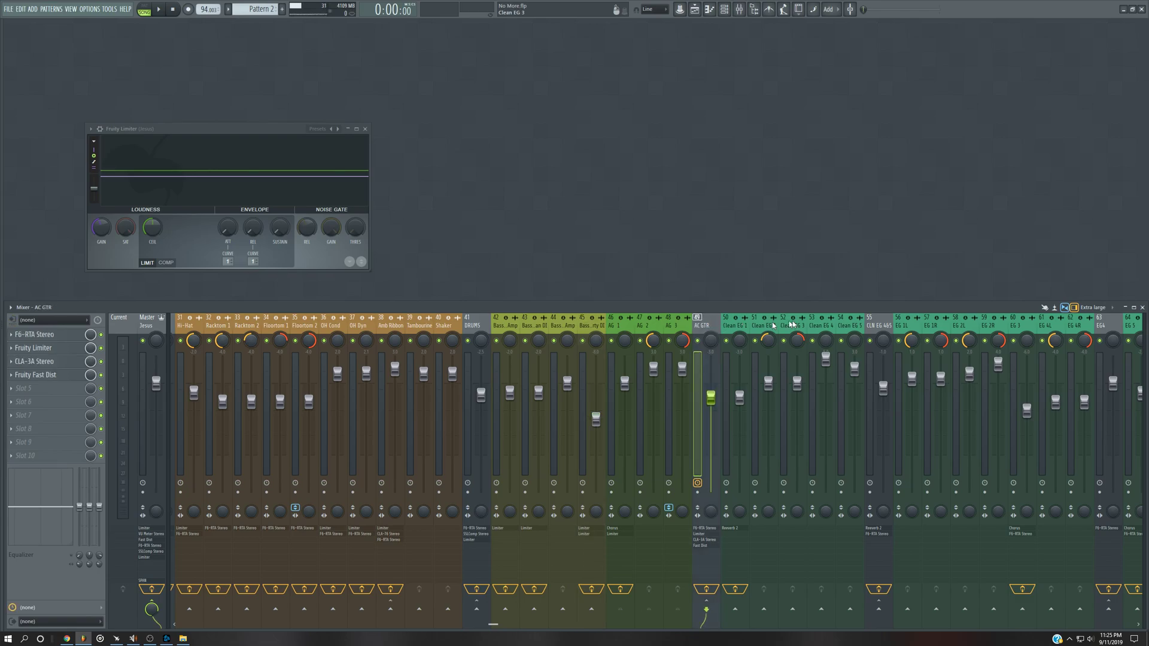
pyautogui.click(886, 324)
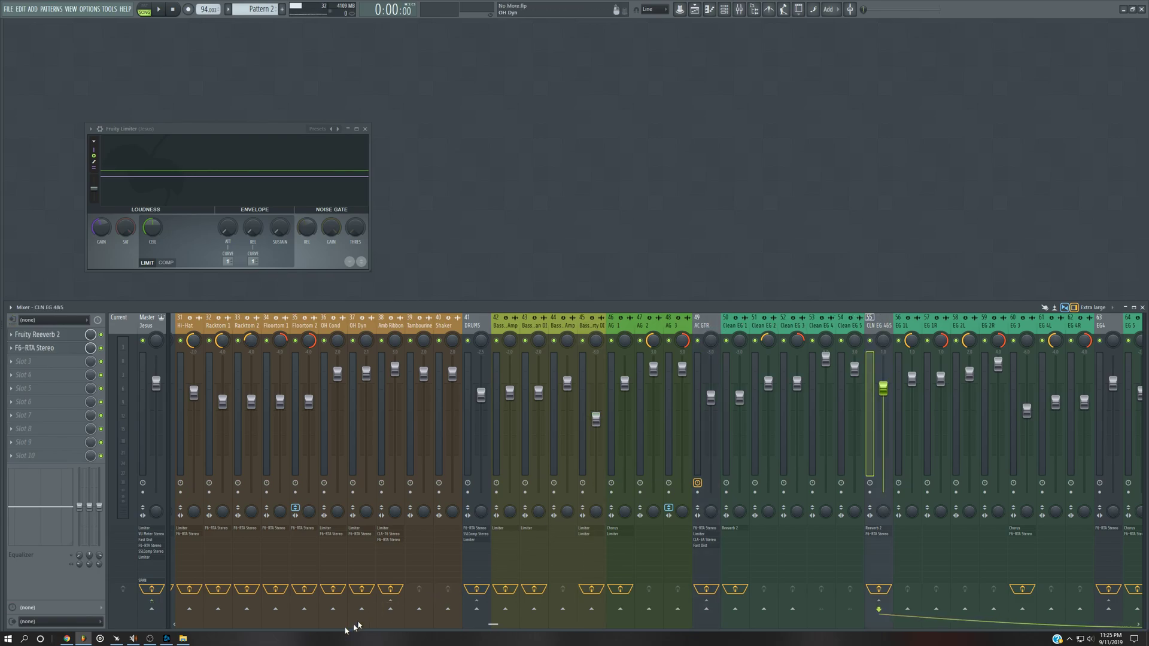
# Examine the effects and routing of the ELEC GTR, Pad and STRINGS mixer tracks.
pyautogui.moveTo(495, 626); pyautogui.dragTo(681, 626)
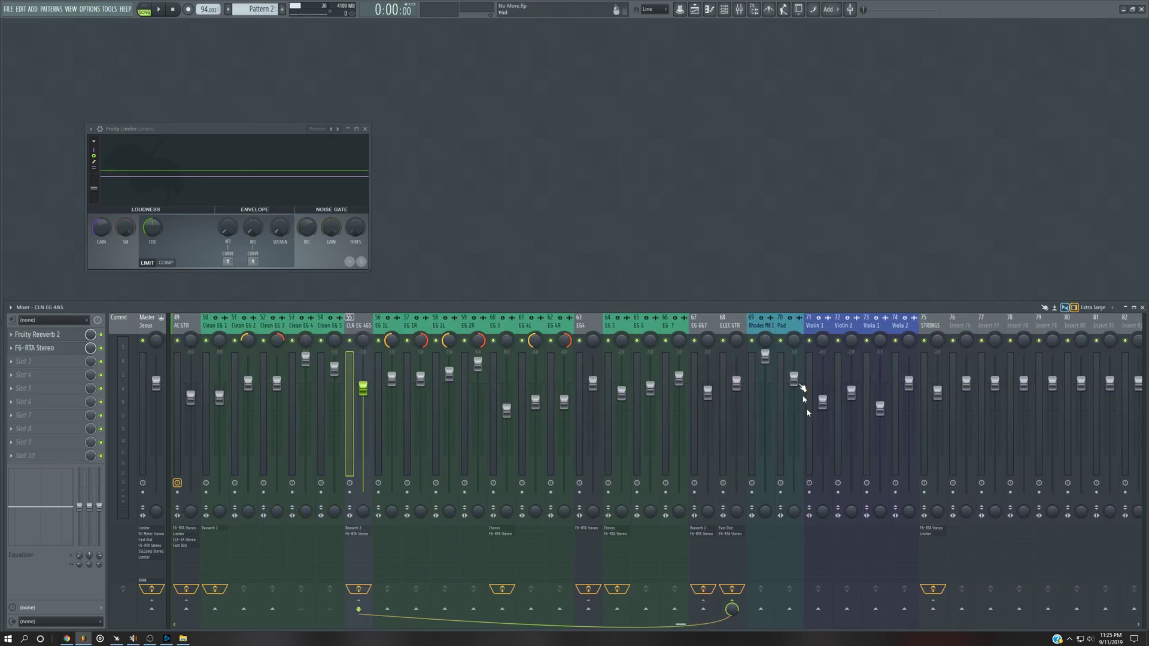
pyautogui.click(724, 322)
pyautogui.click(782, 323)
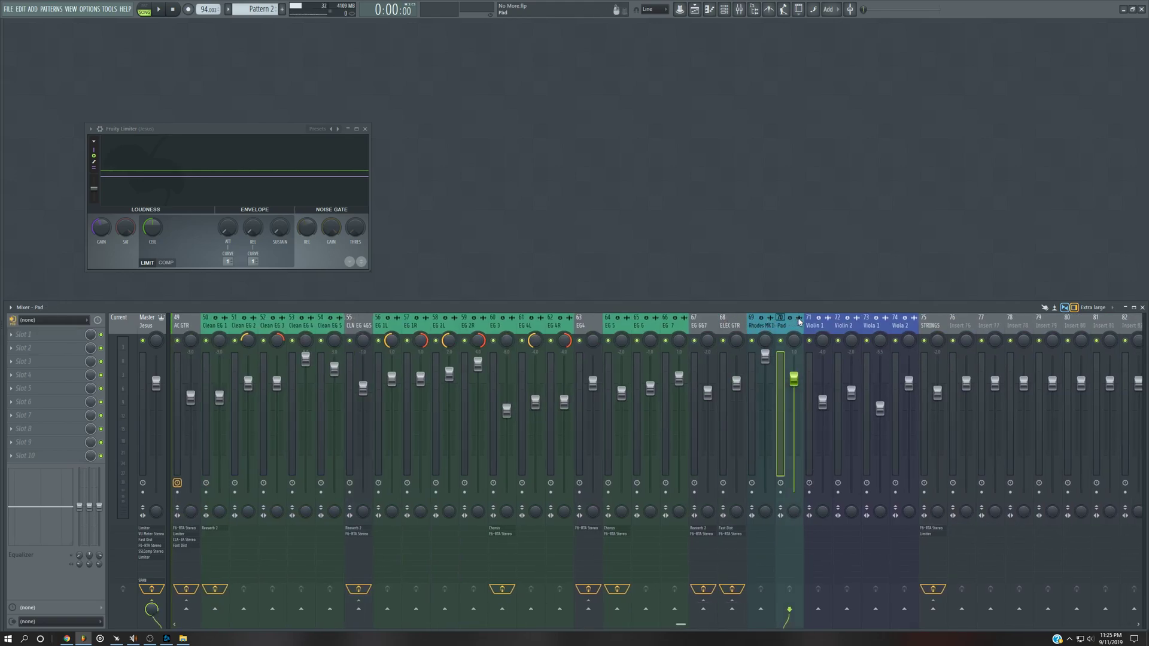
pyautogui.click(928, 325)
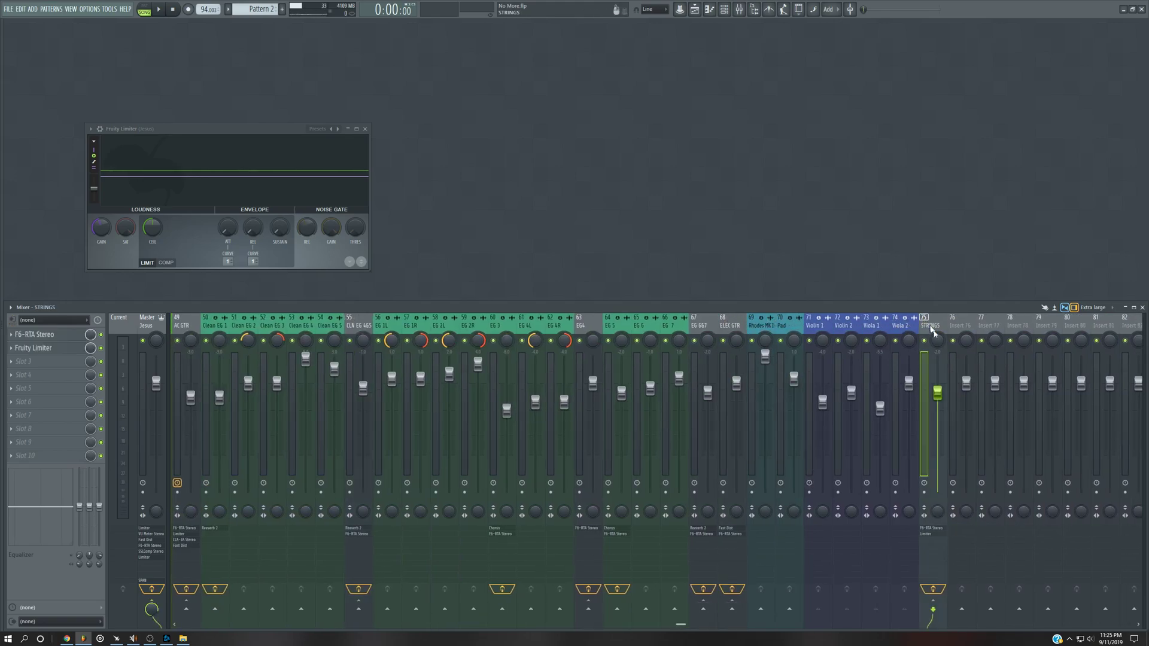
pyautogui.moveTo(680, 624); pyautogui.dragTo(175, 635)
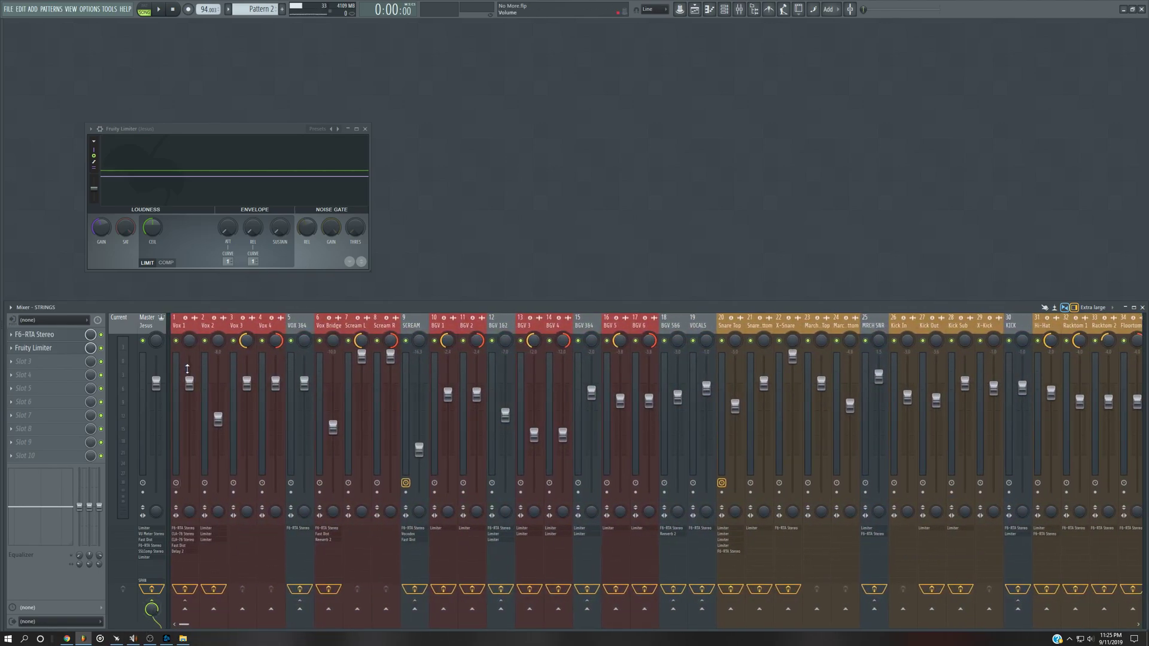
# Reselect the Master track, put its limiter away and inspect its VU Meter Stereo plugin.
pyautogui.click(151, 323)
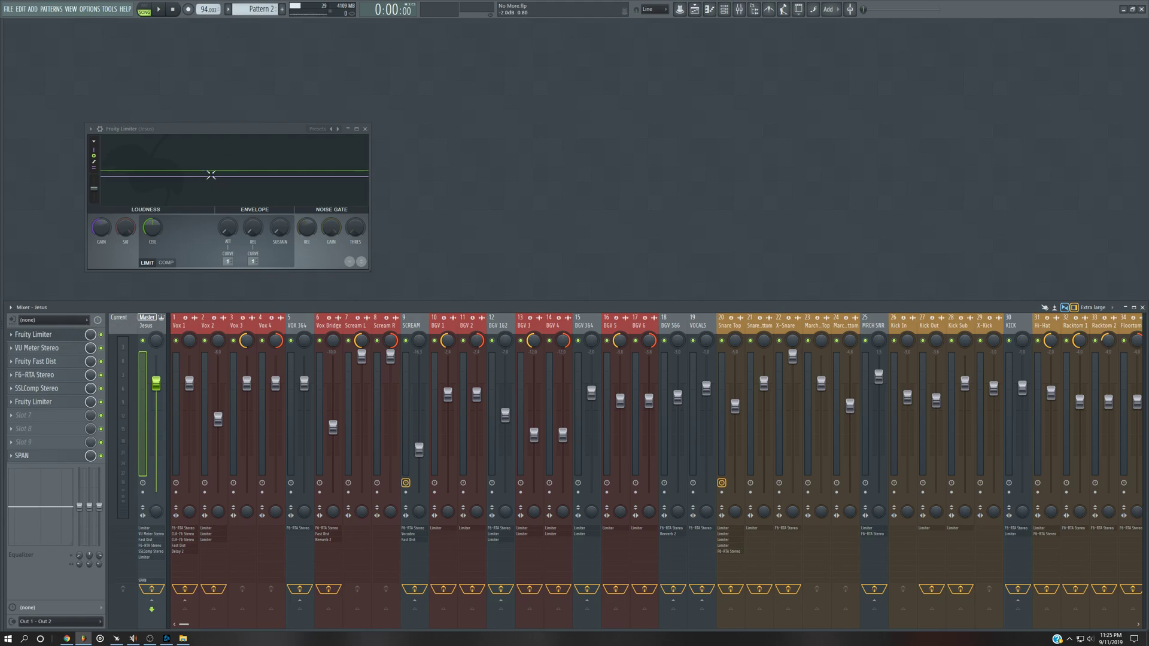
pyautogui.click(366, 129)
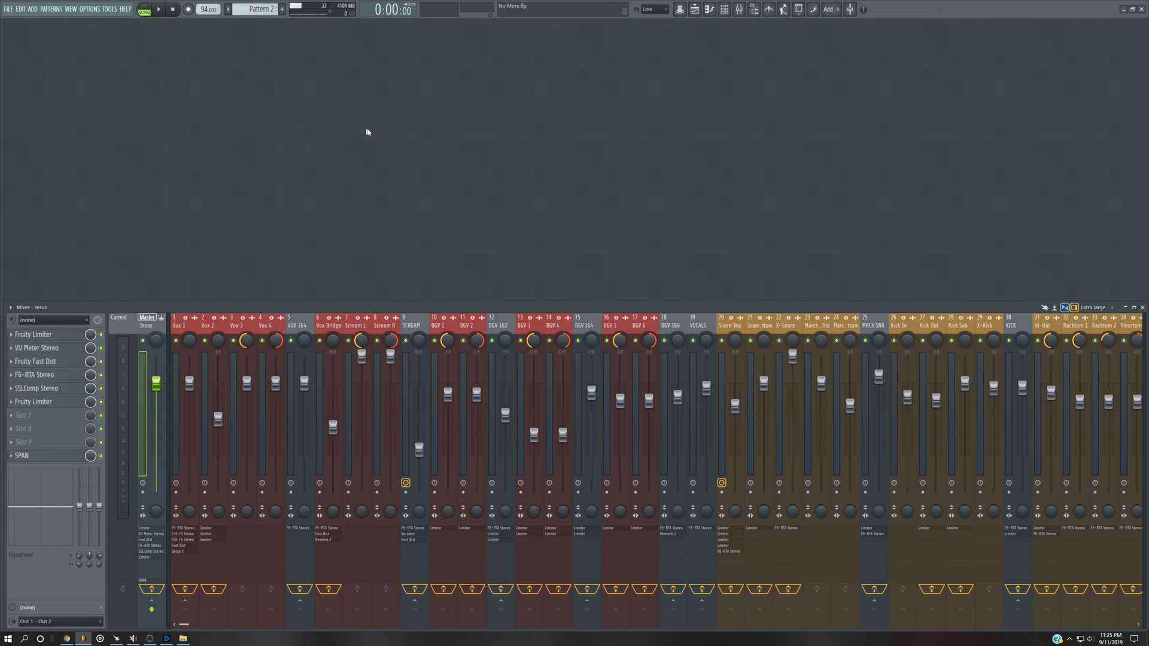
pyautogui.click(73, 354)
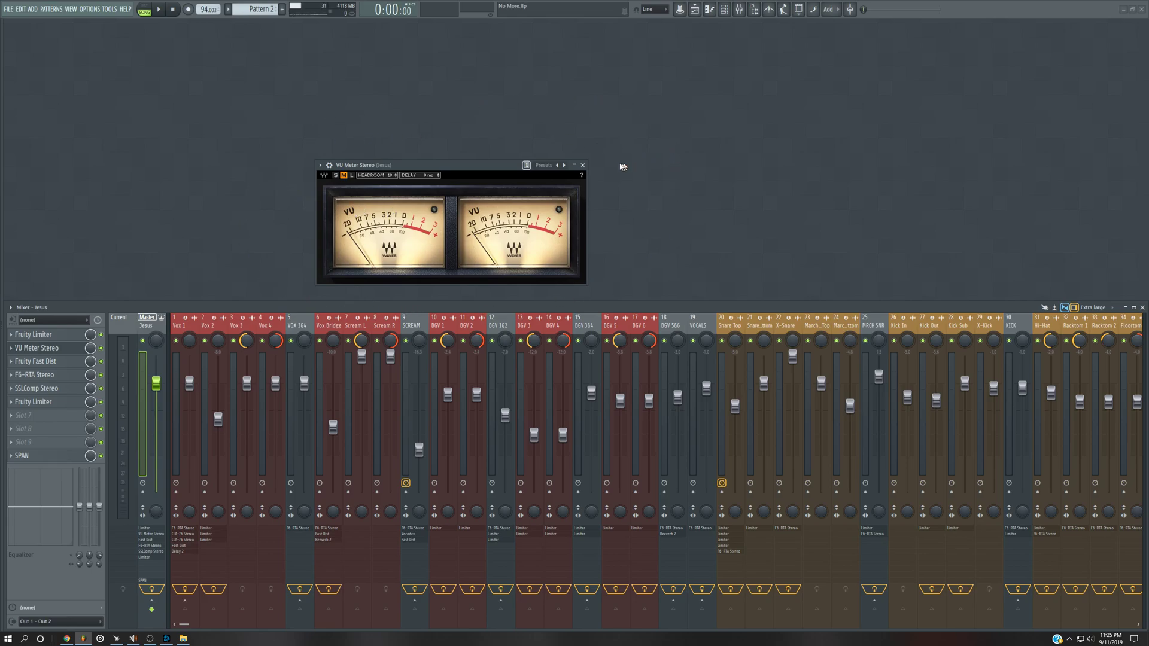
pyautogui.click(583, 165)
pyautogui.click(71, 349)
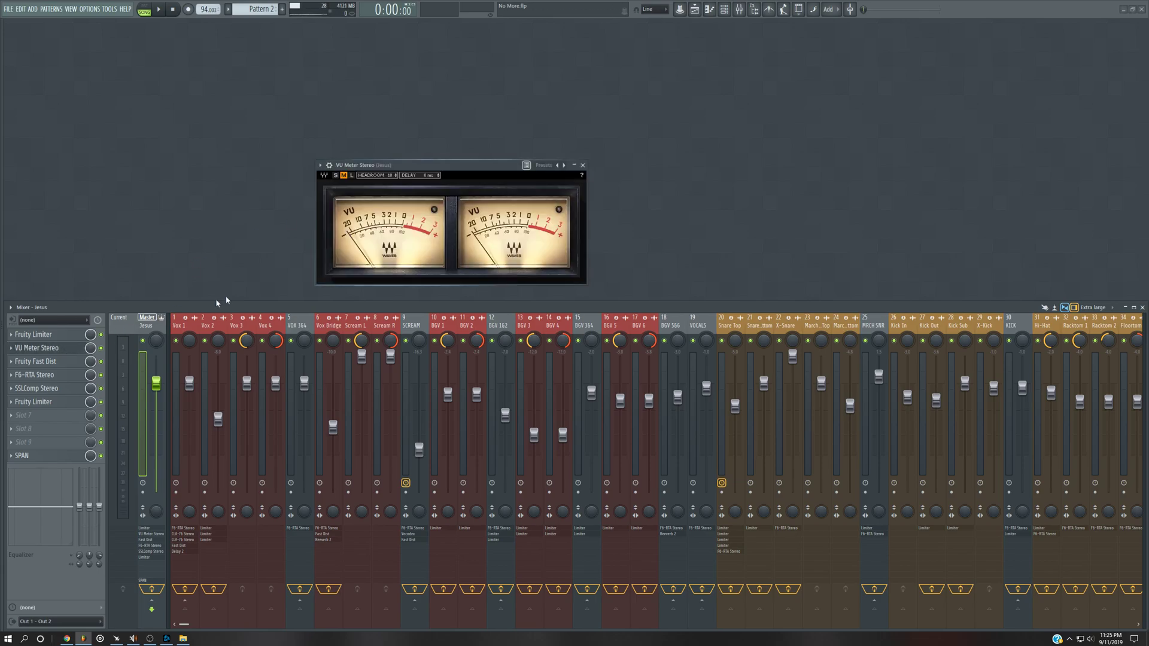
pyautogui.click(583, 165)
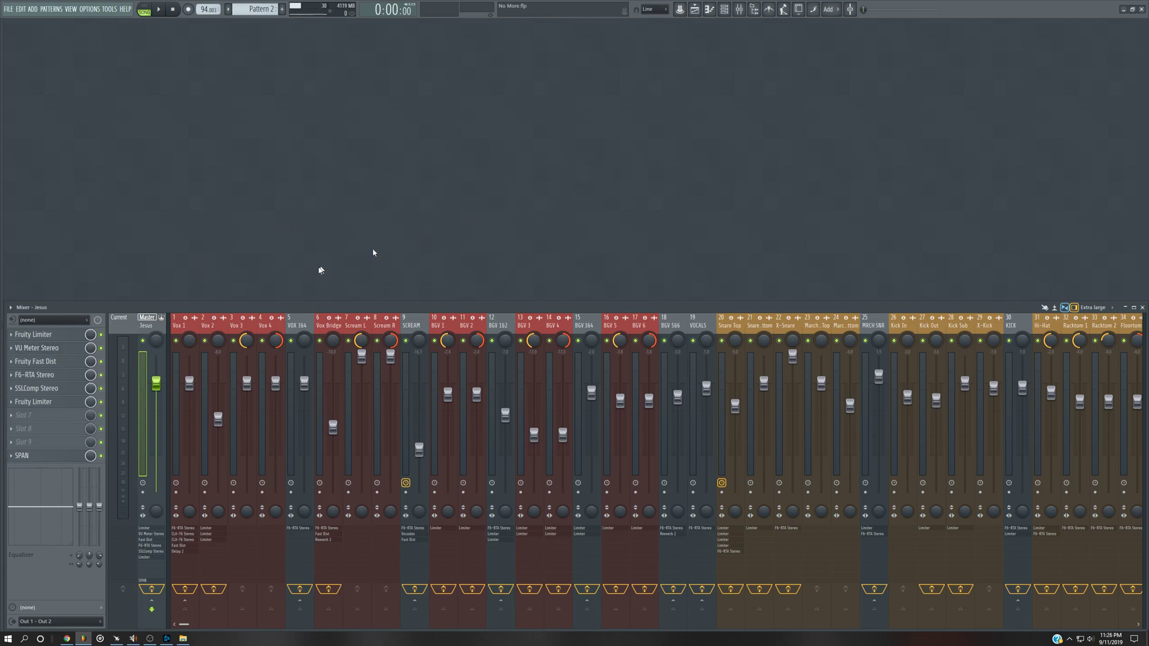
# Compare the Master's VU Meter Stereo and first Fruity Limiter side by side, and close both plugins.
pyautogui.click(49, 349)
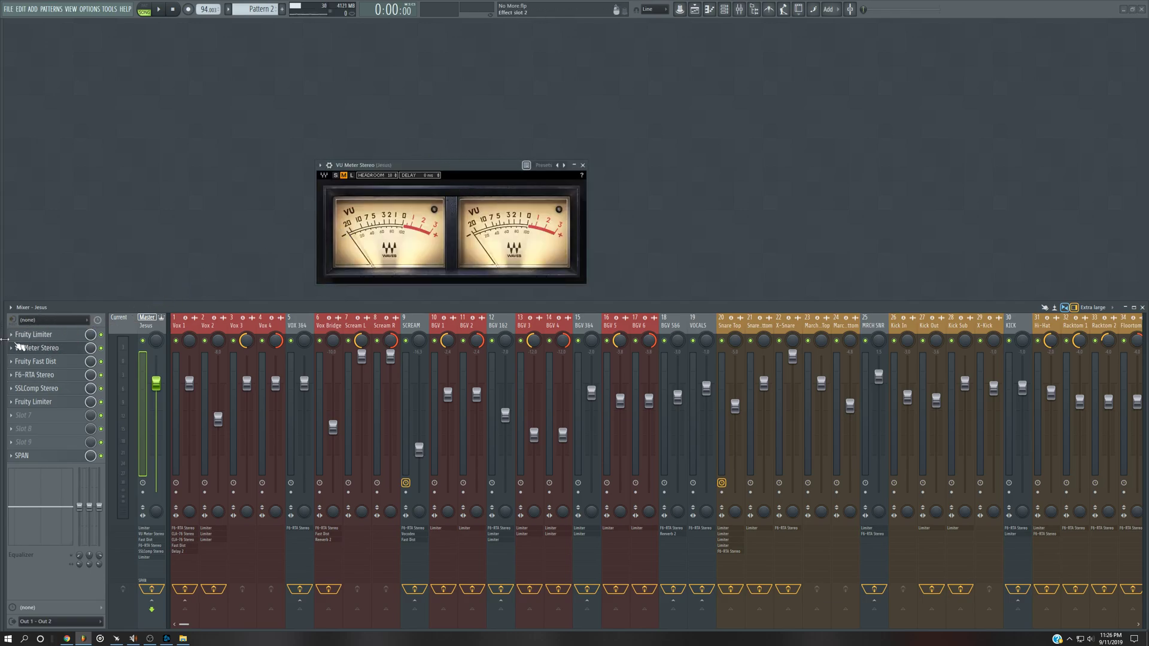
pyautogui.click(50, 335)
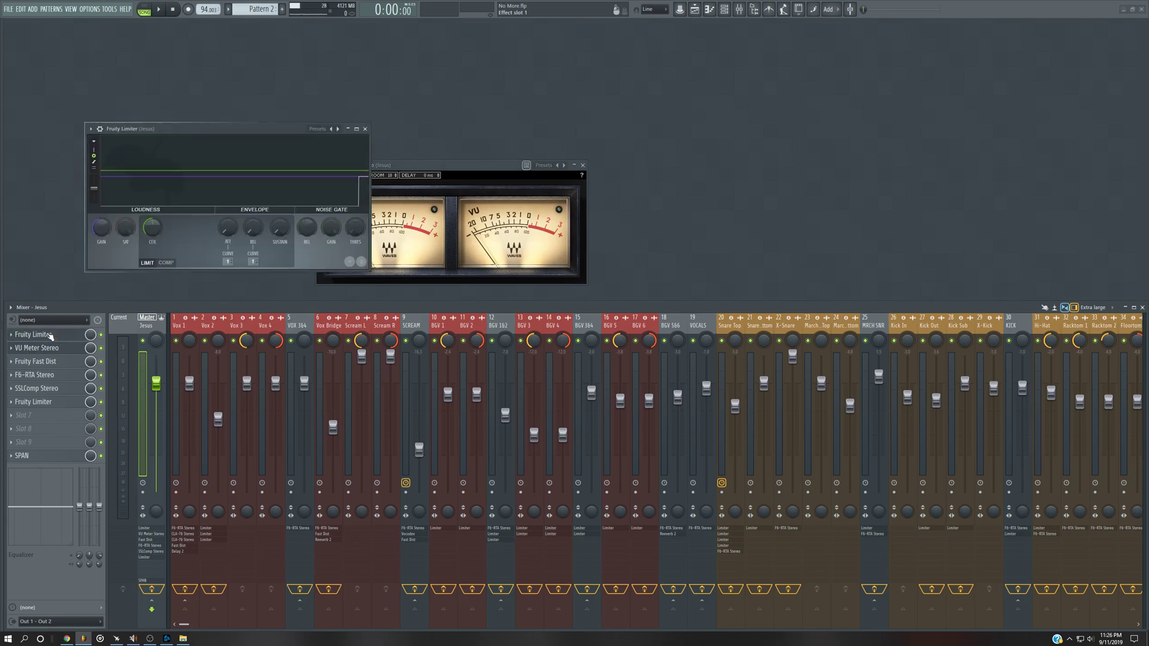
pyautogui.moveTo(273, 130); pyautogui.dragTo(204, 101)
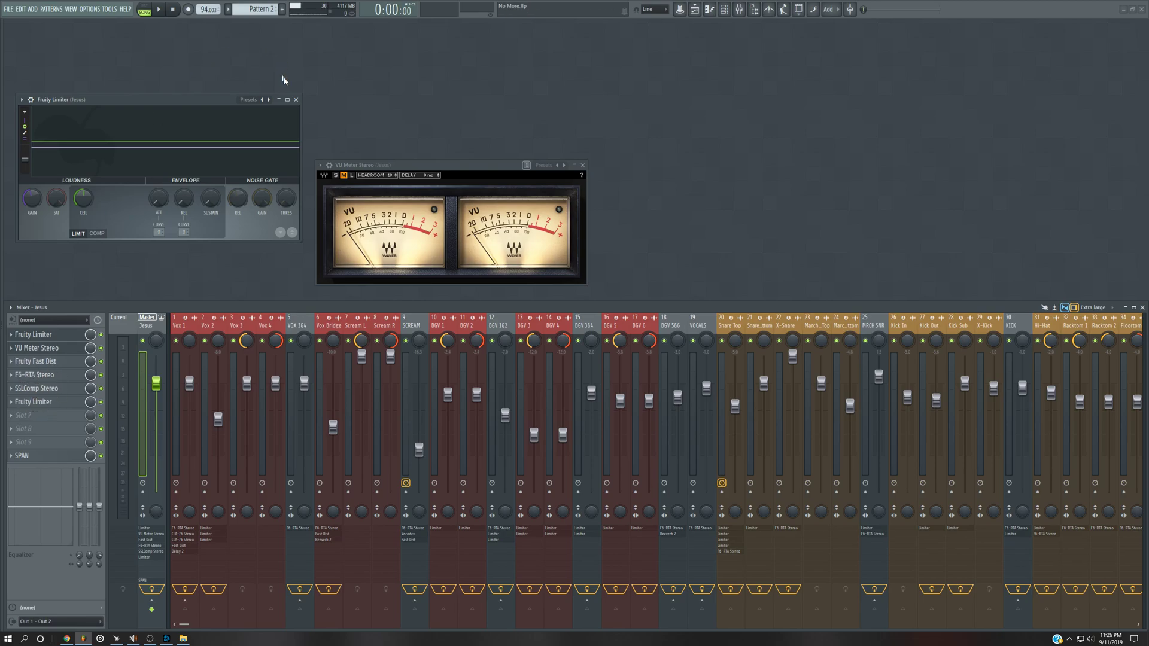
pyautogui.click(296, 100)
pyautogui.click(582, 165)
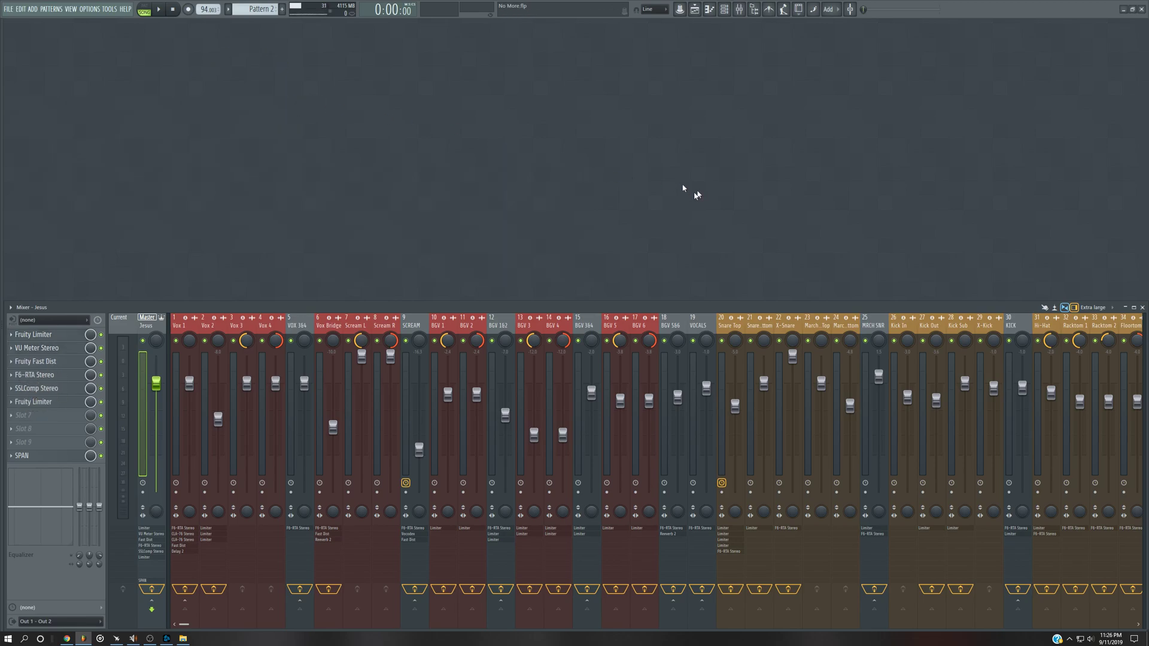
# Inspect the Master's Fruity Fast Dist, including its mix level and preset list, and close the plugin.
pyautogui.click(60, 366)
pyautogui.moveTo(579, 183); pyautogui.dragTo(507, 183)
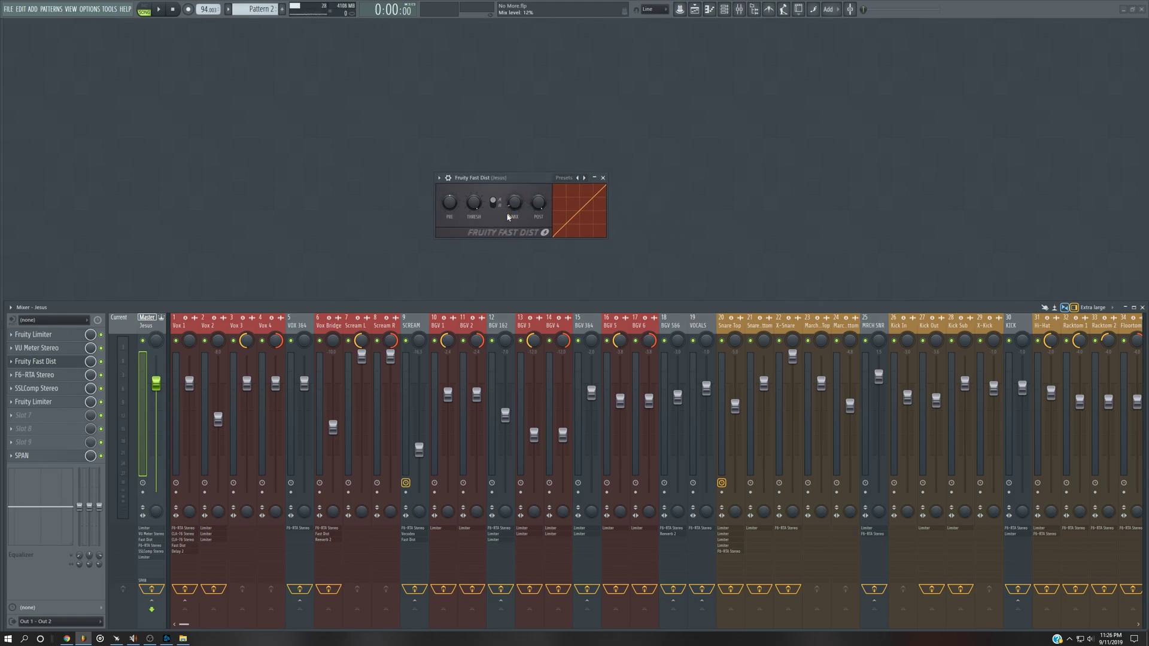
pyautogui.click(585, 179)
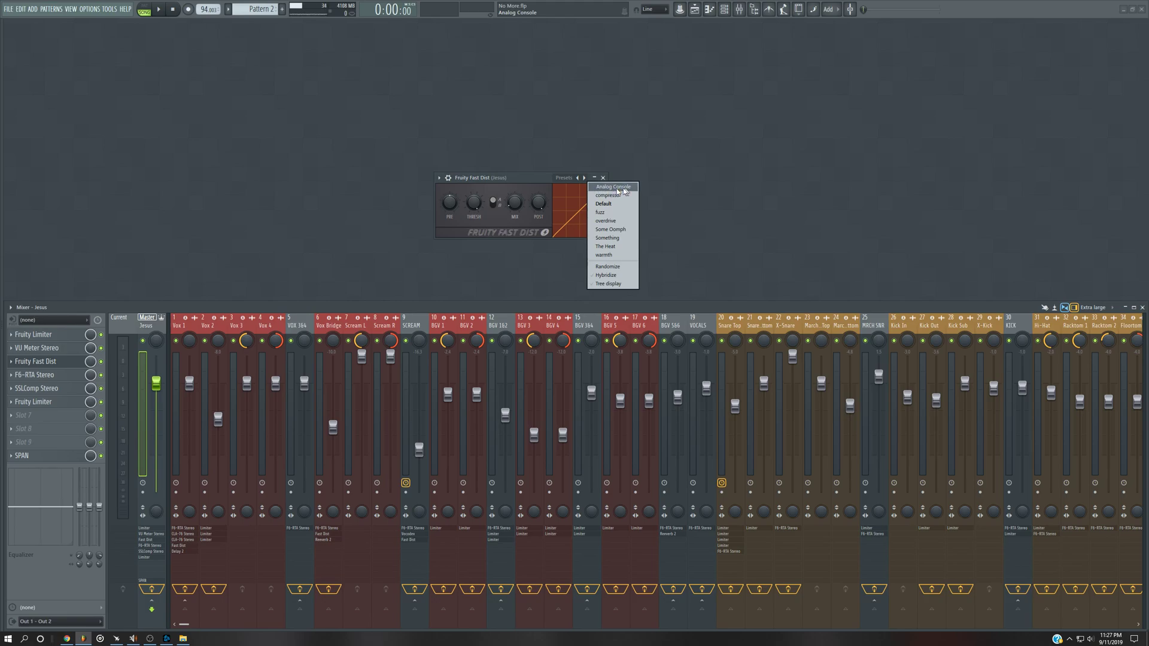
pyautogui.click(531, 179)
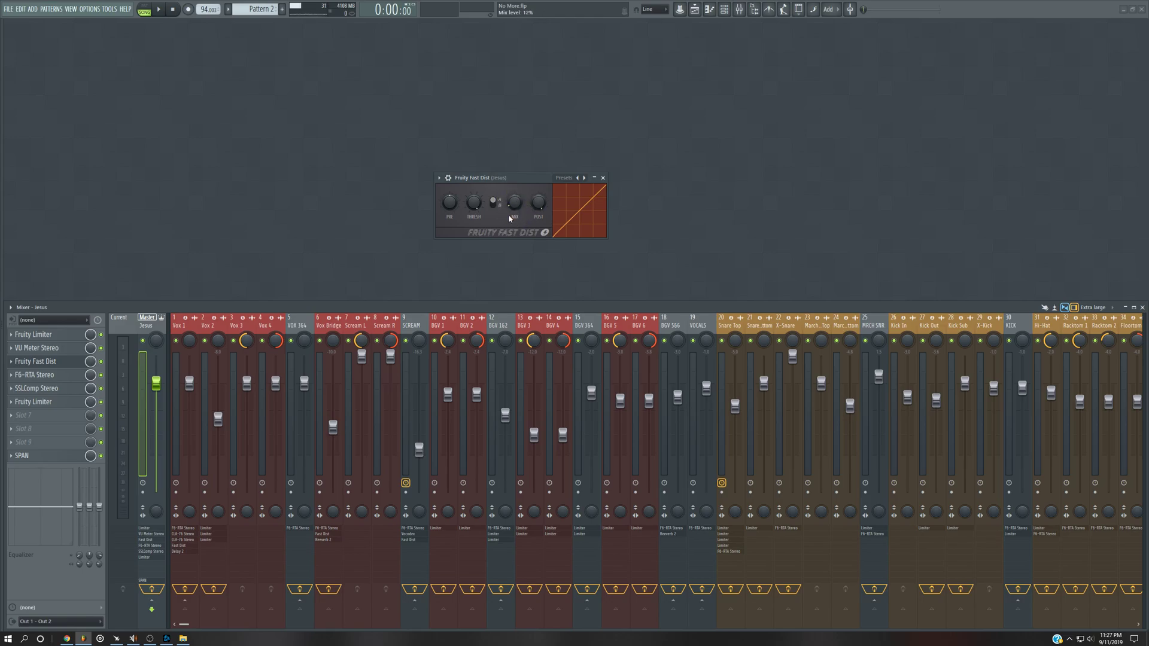
pyautogui.click(604, 178)
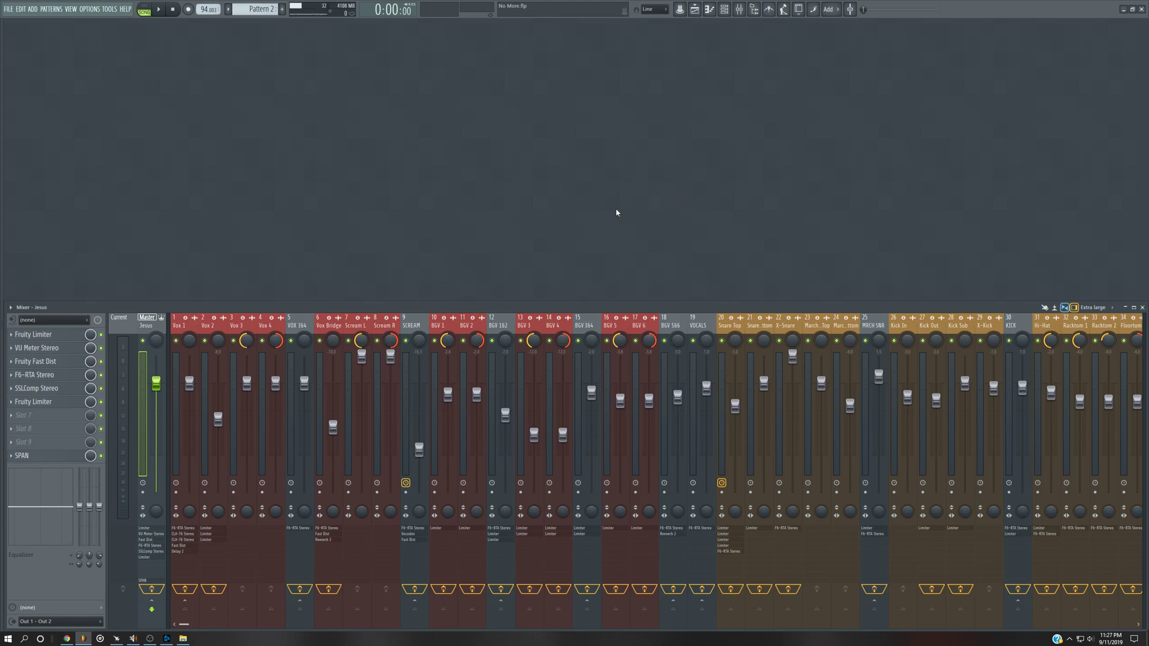
# Inspect the Master's F6-RTA Stereo equalizer, examining the low-cut filter and the settings of bands 5 and 6.
pyautogui.click(54, 378)
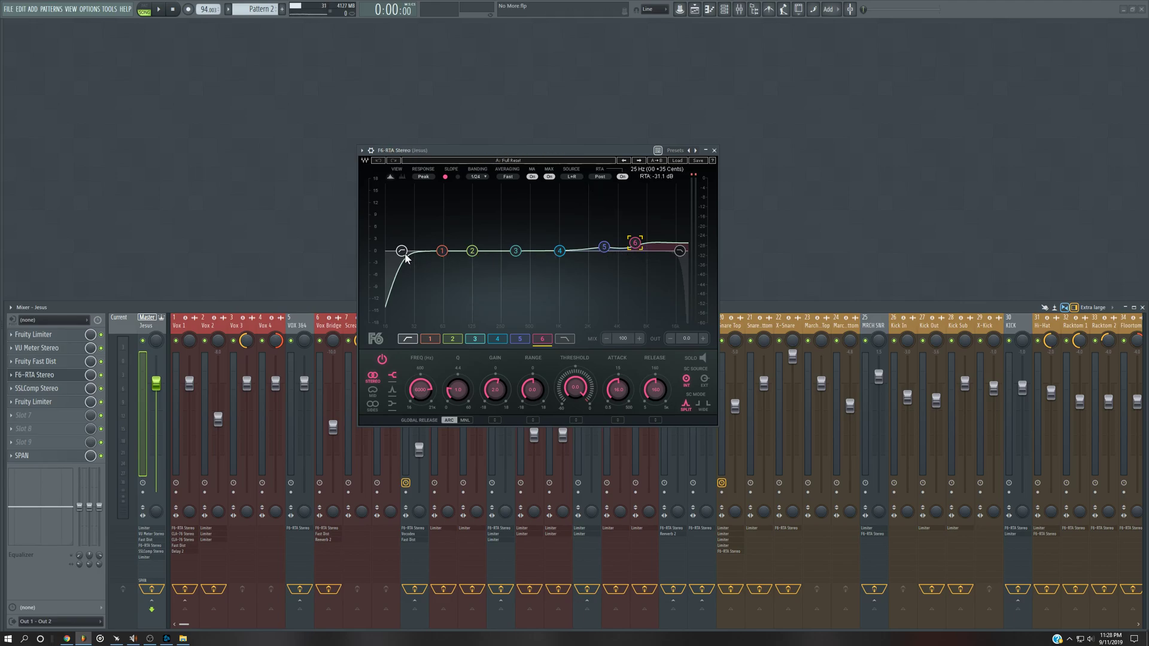
pyautogui.click(407, 339)
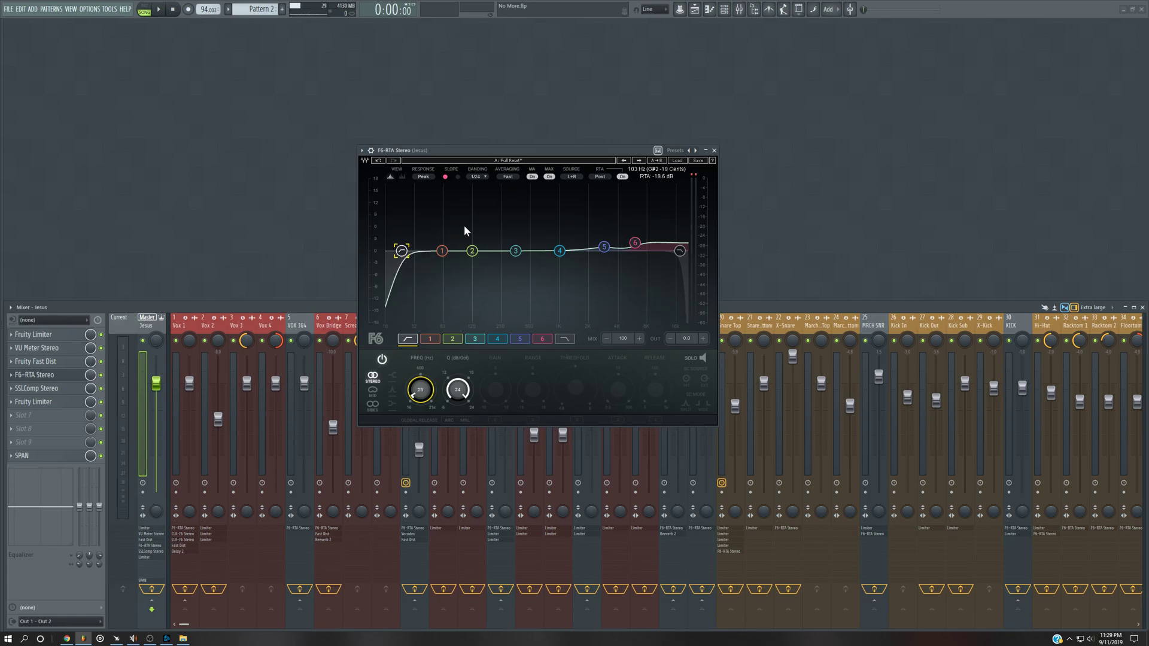
pyautogui.click(519, 338)
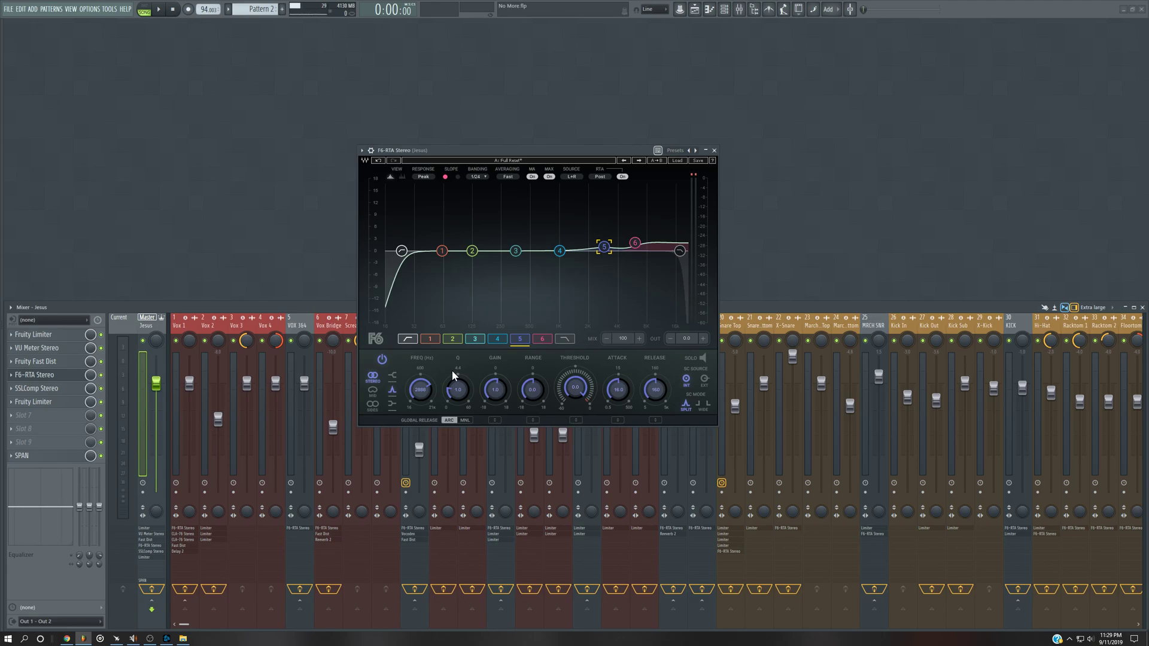
pyautogui.click(542, 339)
# Place the F6-RTA window clear of the track headers and inspect the AC GTR bus and the other mixer tracks.
pyautogui.moveTo(185, 625); pyautogui.dragTo(433, 625)
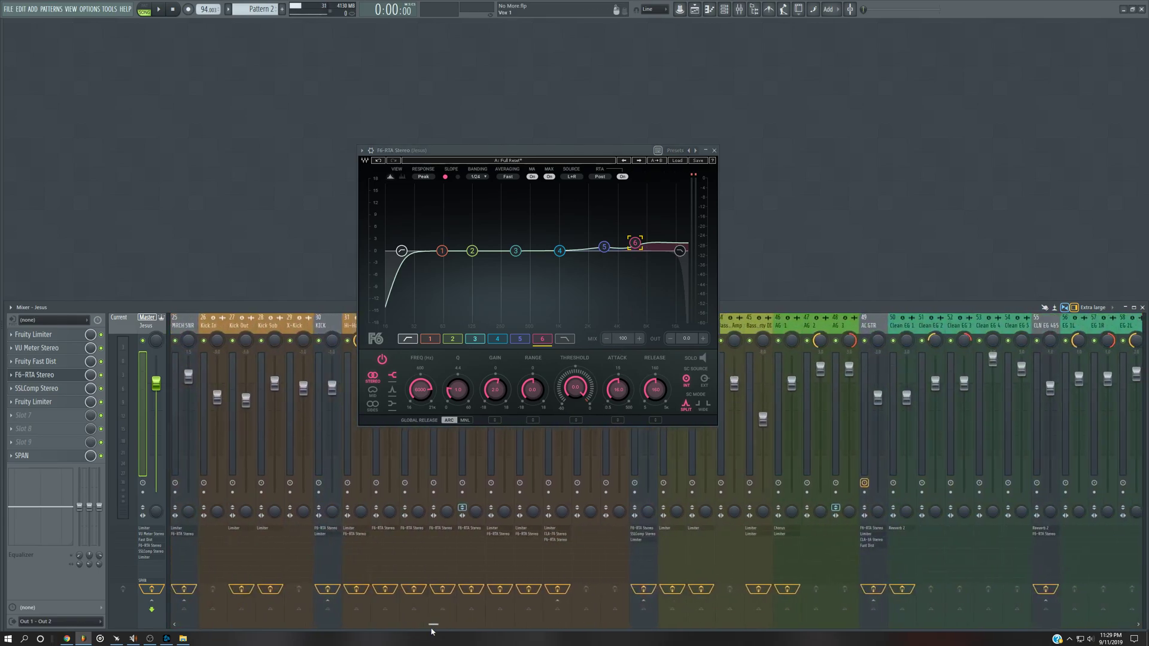
pyautogui.moveTo(561, 150); pyautogui.dragTo(413, 115)
pyautogui.click(867, 323)
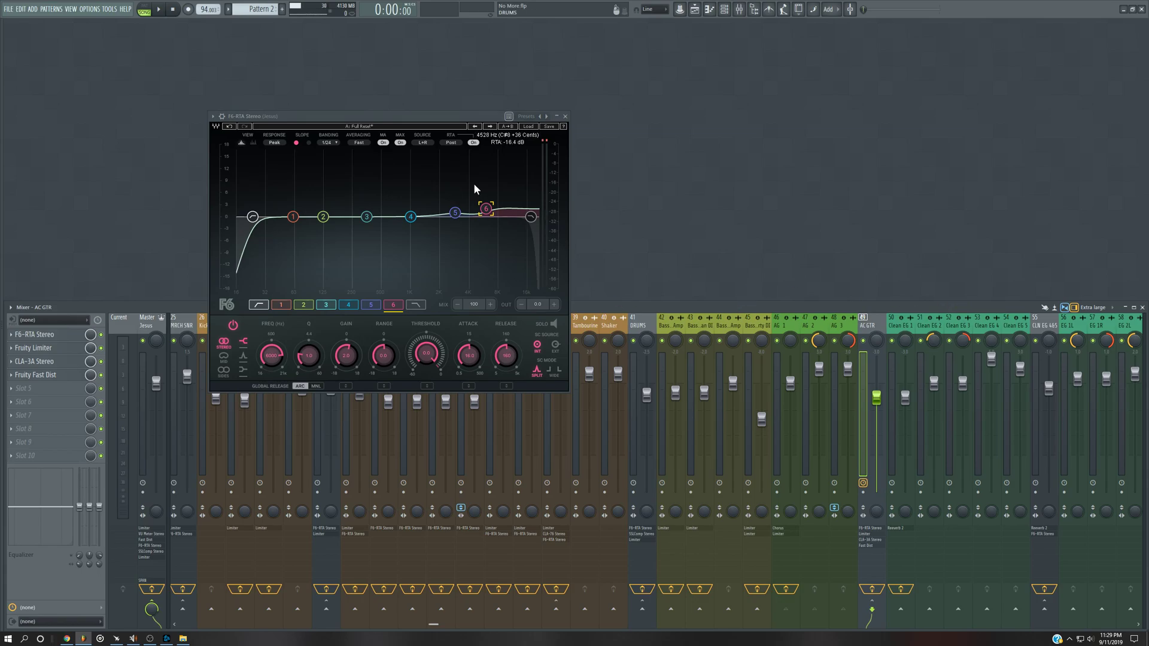
pyautogui.moveTo(432, 625); pyautogui.dragTo(278, 625)
pyautogui.scroll(5, 430, 625)
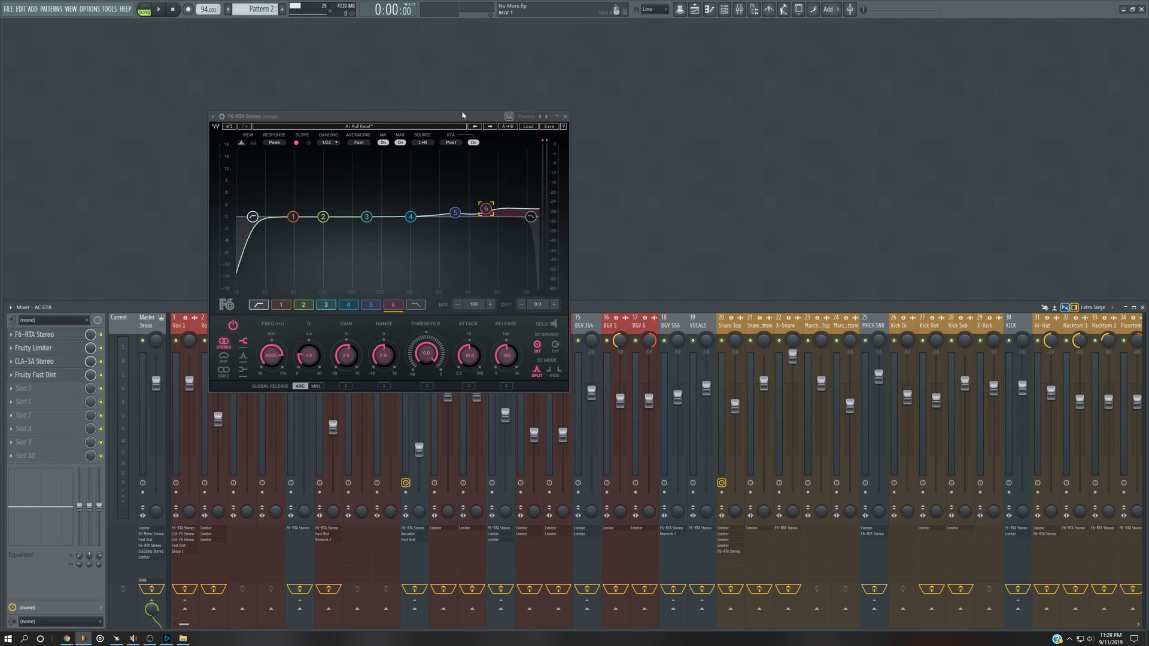
# Close the Master's F6-RTA Stereo, inspect the attack, release, ratio, threshold and make-up of its SSLComp Stereo, and close that plugin.
pyautogui.moveTo(462, 116); pyautogui.dragTo(640, 158)
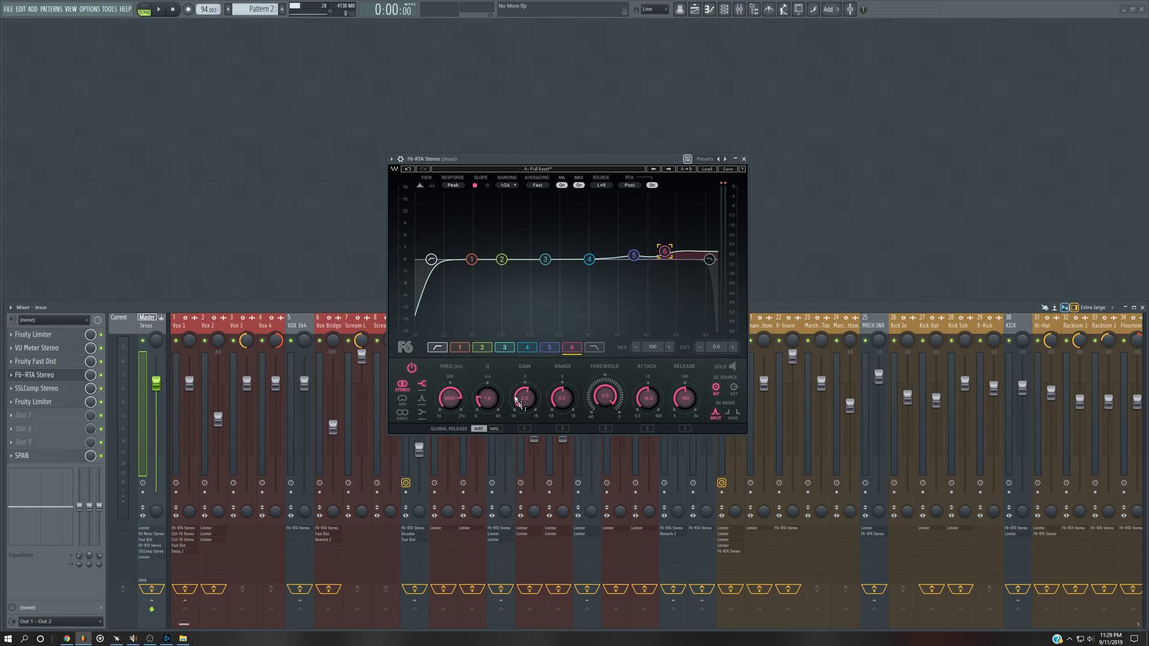
pyautogui.click(751, 160)
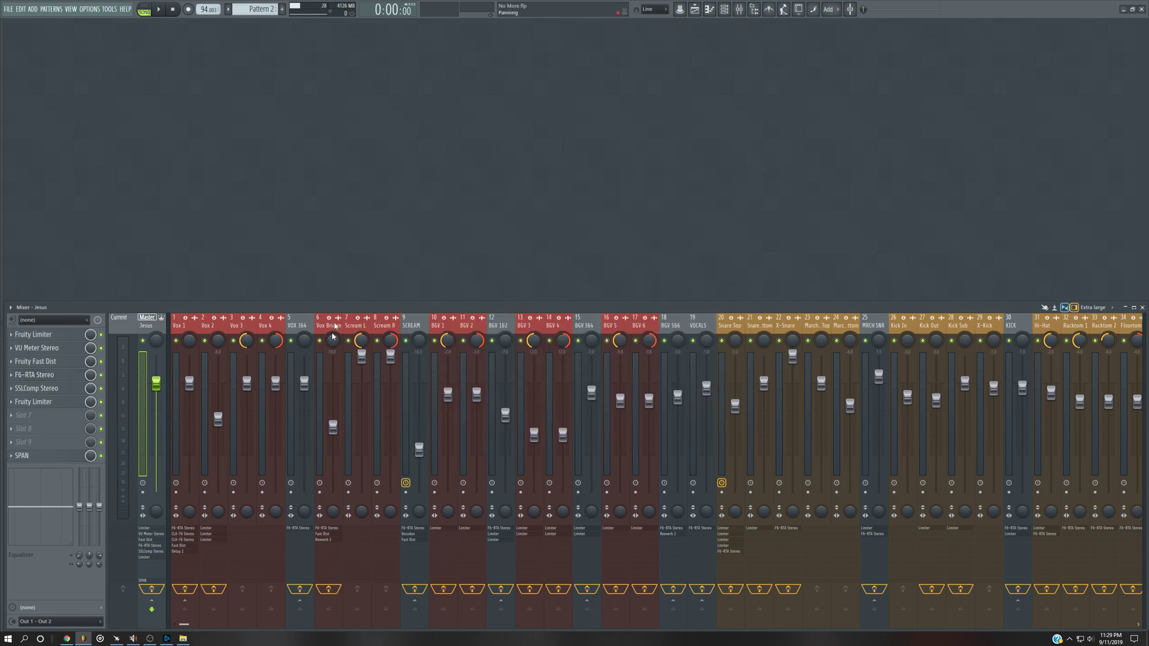
pyautogui.click(51, 388)
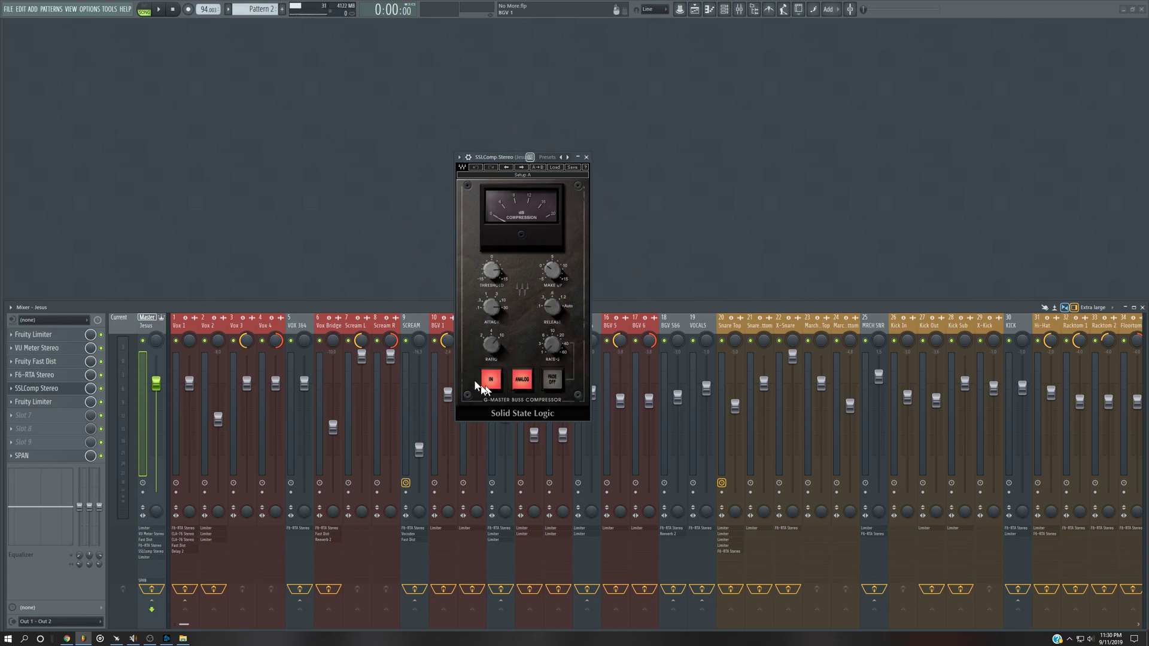
pyautogui.moveTo(532, 157); pyautogui.dragTo(582, 117)
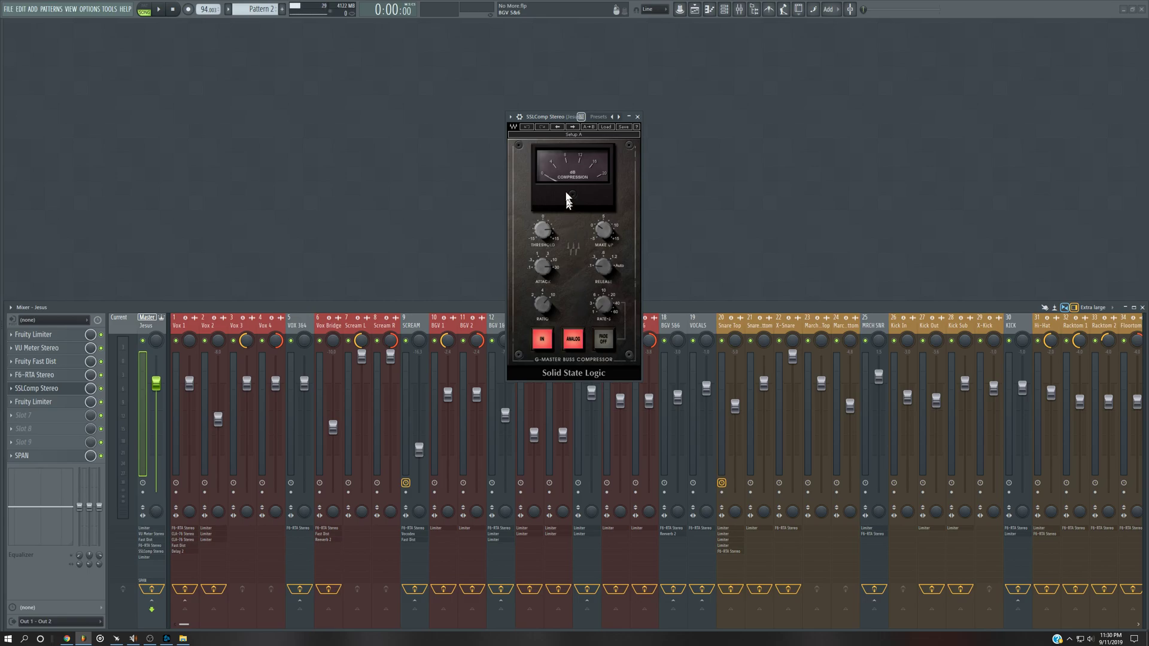
pyautogui.moveTo(557, 267)
pyautogui.moveTo(609, 272)
pyautogui.moveTo(544, 308)
pyautogui.moveTo(546, 232)
pyautogui.moveTo(609, 232)
pyautogui.click(638, 117)
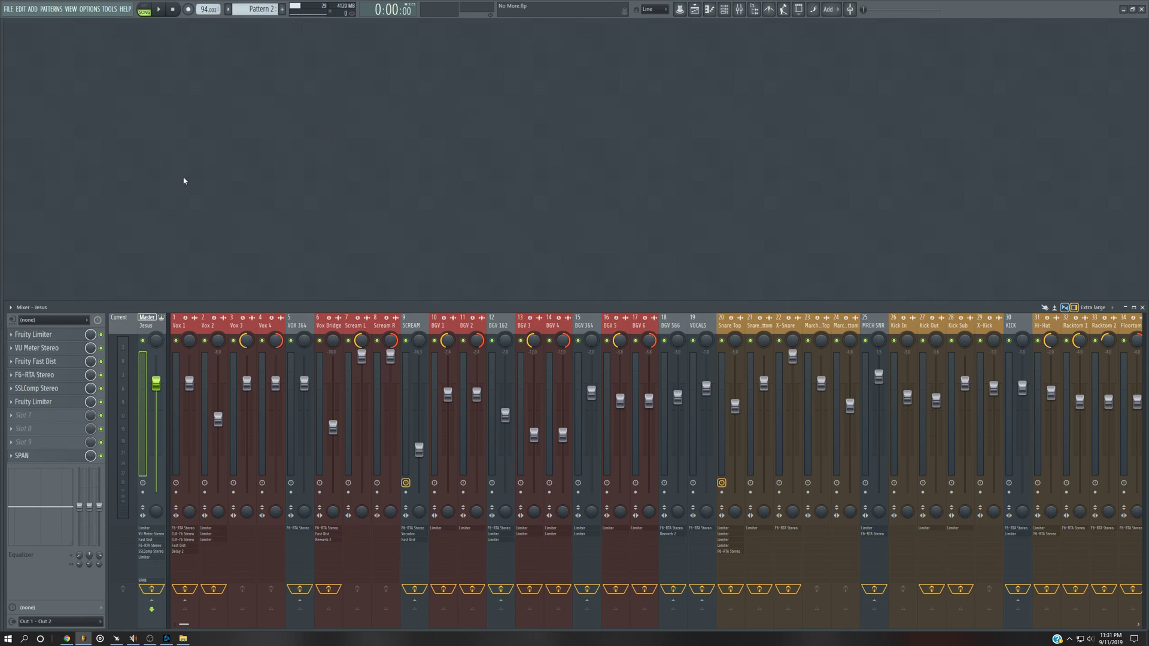
# Compare the Master's final Fruity Limiter with the first Fruity Limiter in the chain, and close both plugins.
pyautogui.click(53, 402)
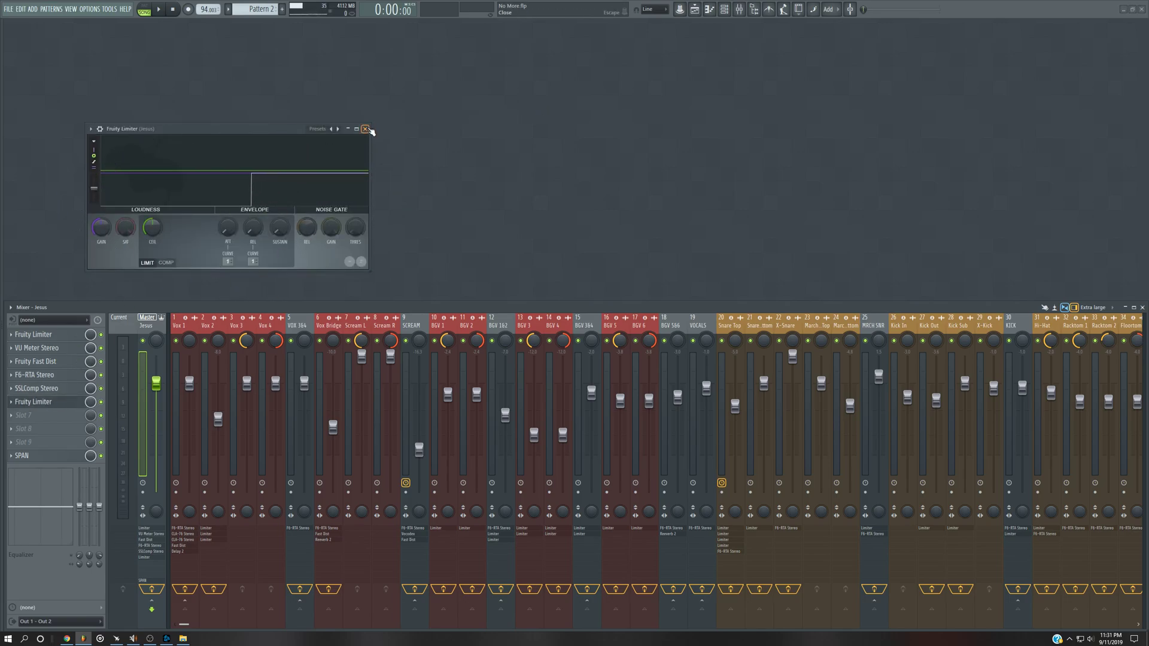
pyautogui.click(34, 335)
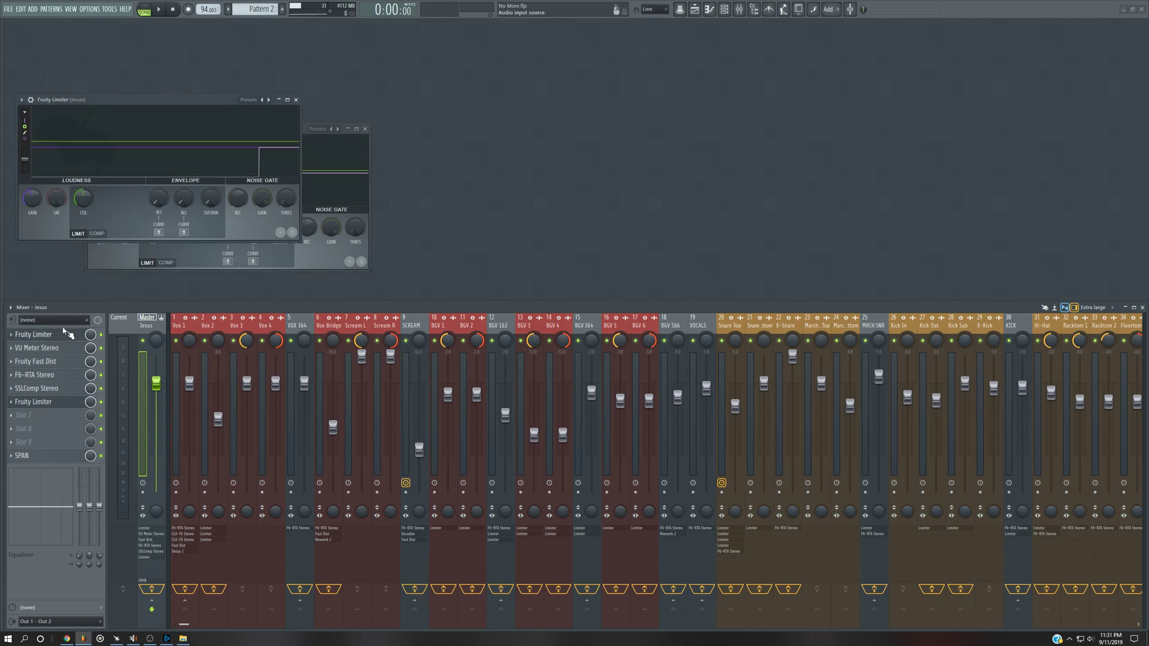
pyautogui.click(295, 99)
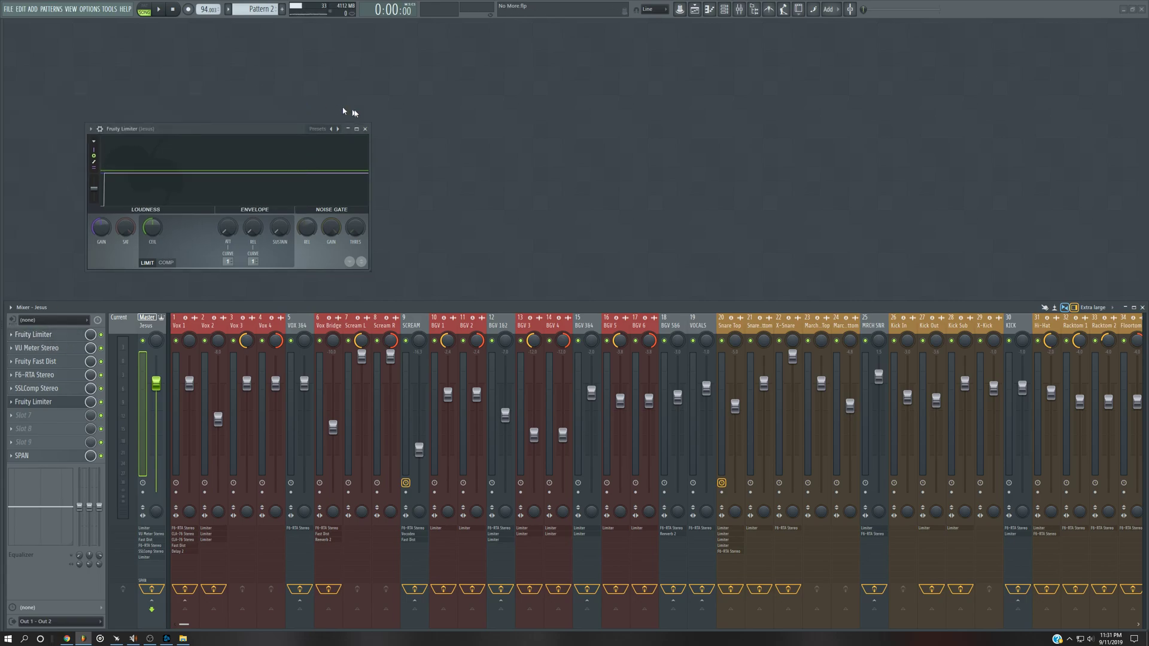
pyautogui.click(365, 129)
# Inspect the SPAN spectrum analyzer in the Master's last effect slot and close the plugin.
pyautogui.click(55, 455)
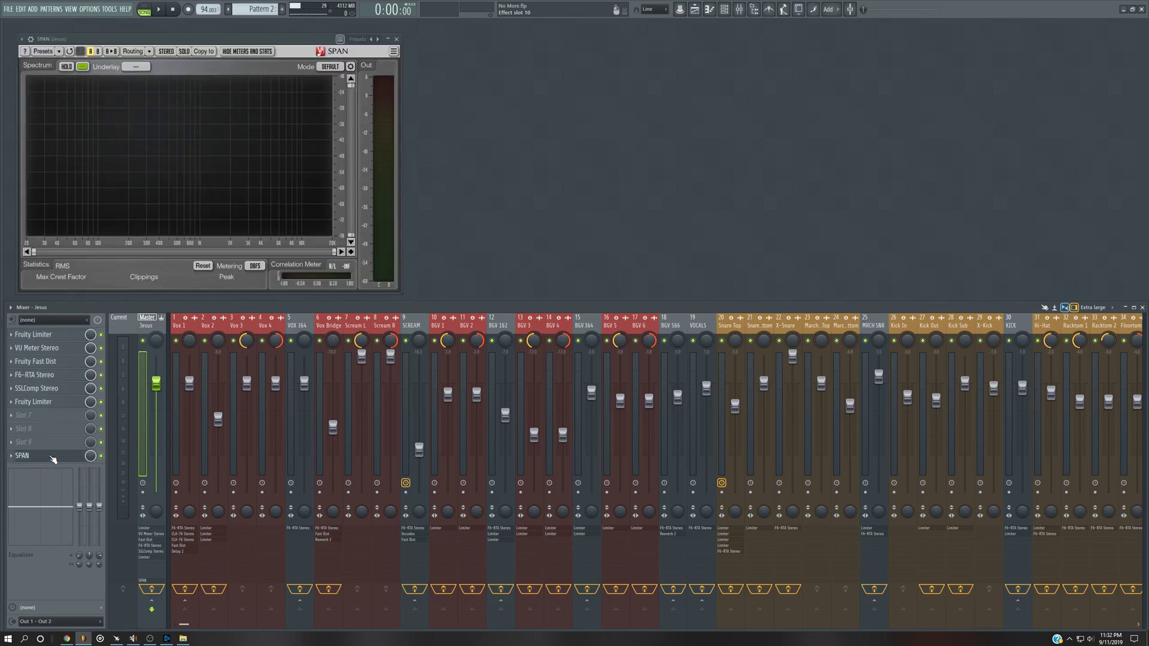
pyautogui.moveTo(292, 50); pyautogui.dragTo(672, 189)
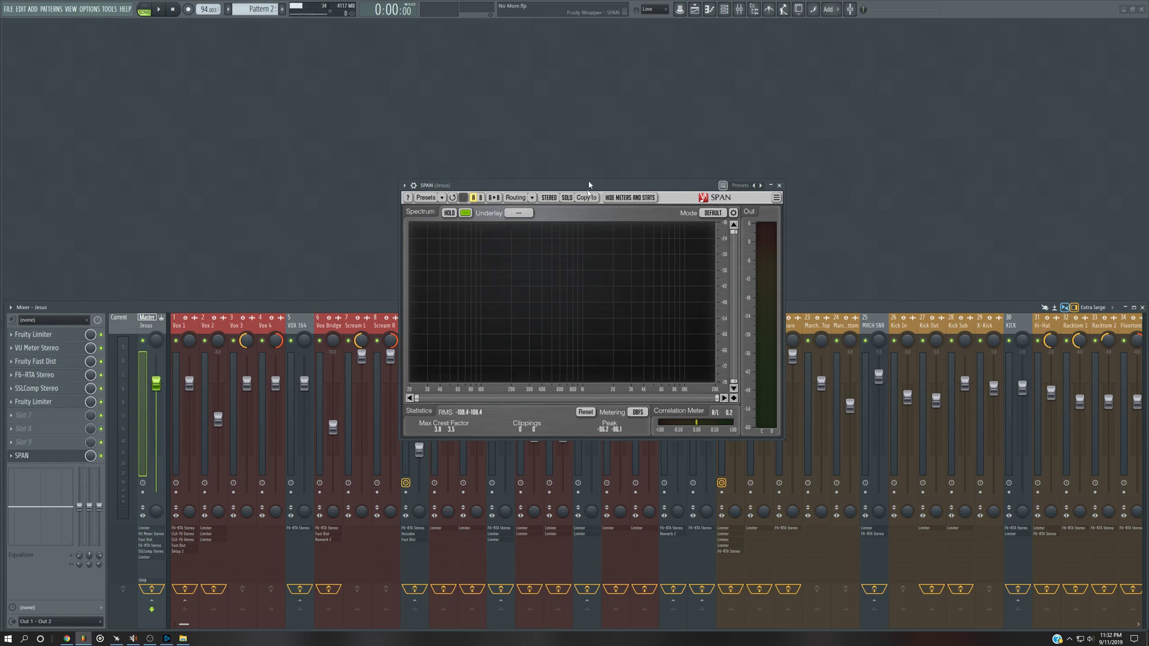
pyautogui.moveTo(615, 188); pyautogui.dragTo(617, 136)
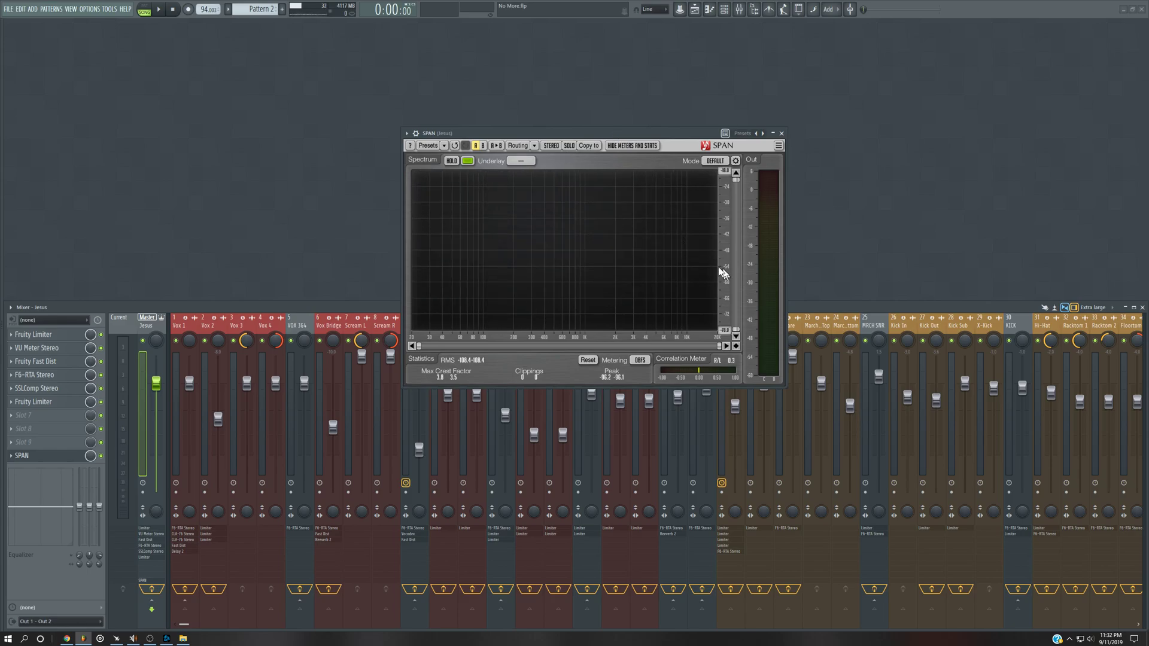
pyautogui.click(781, 133)
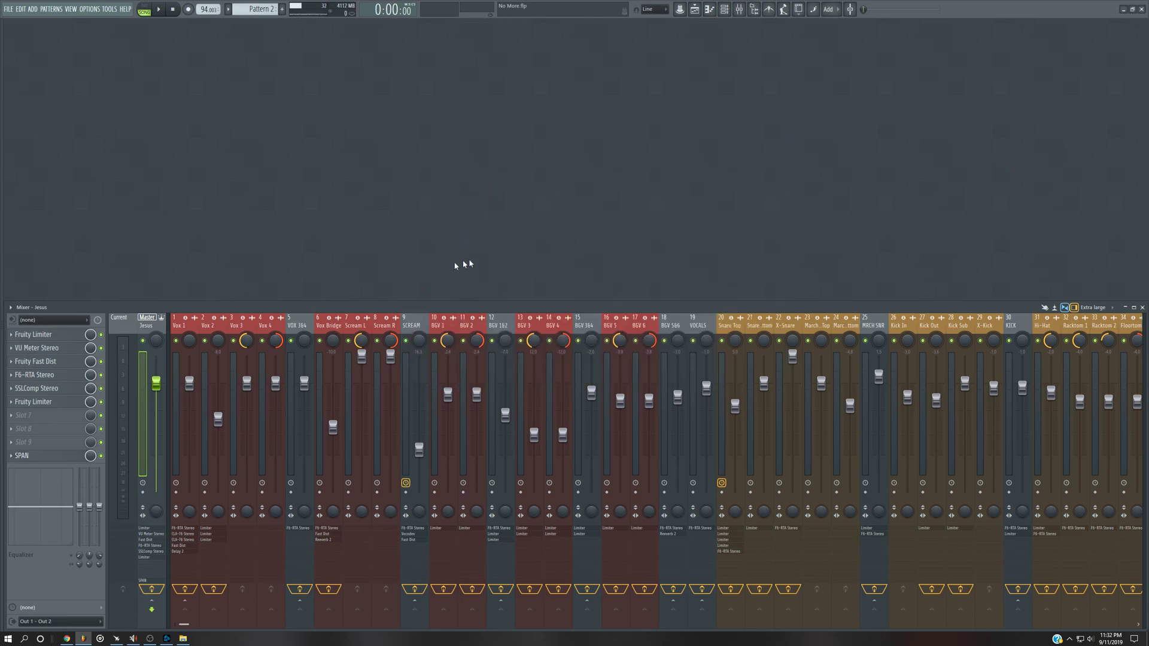
# Open the VOCALS bus's F6-RTA Stereo equalizer and examine the settings of bands 1 through 6.
pyautogui.click(705, 324)
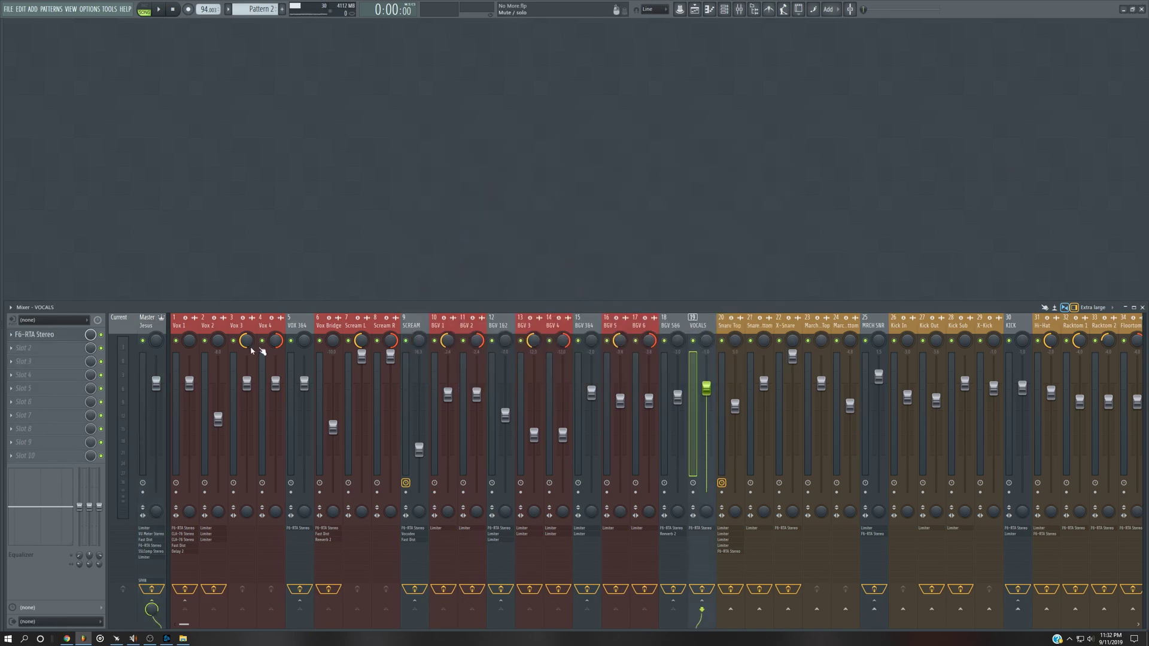
pyautogui.click(48, 335)
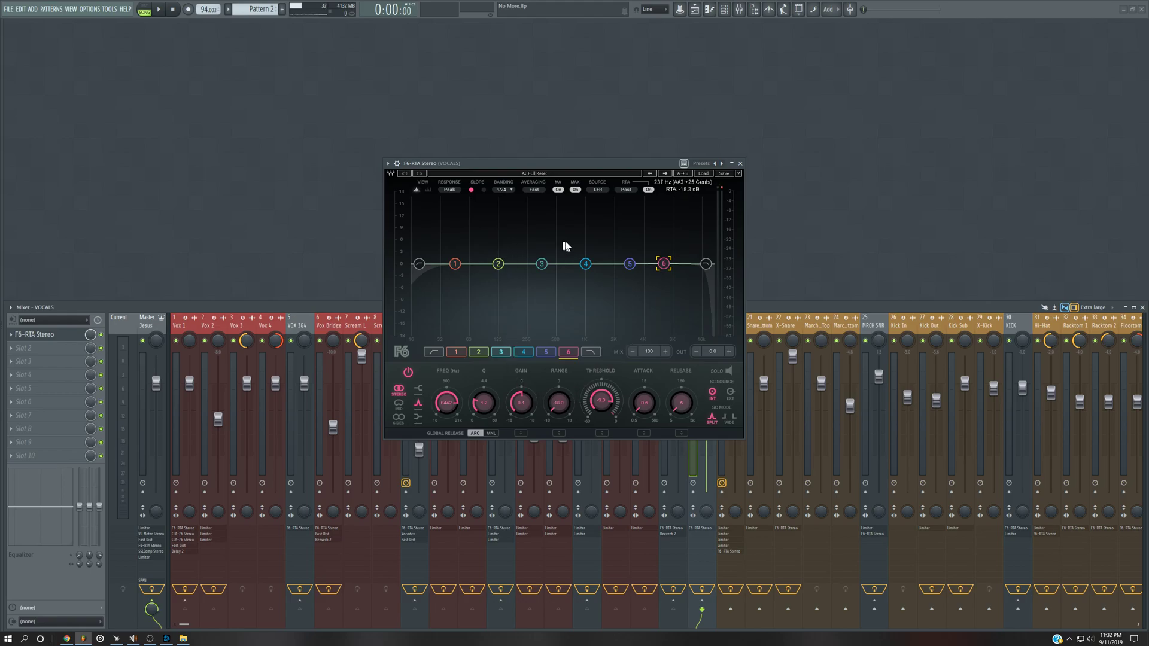
pyautogui.click(545, 352)
pyautogui.click(501, 354)
pyautogui.click(479, 354)
pyautogui.click(523, 353)
pyautogui.click(454, 353)
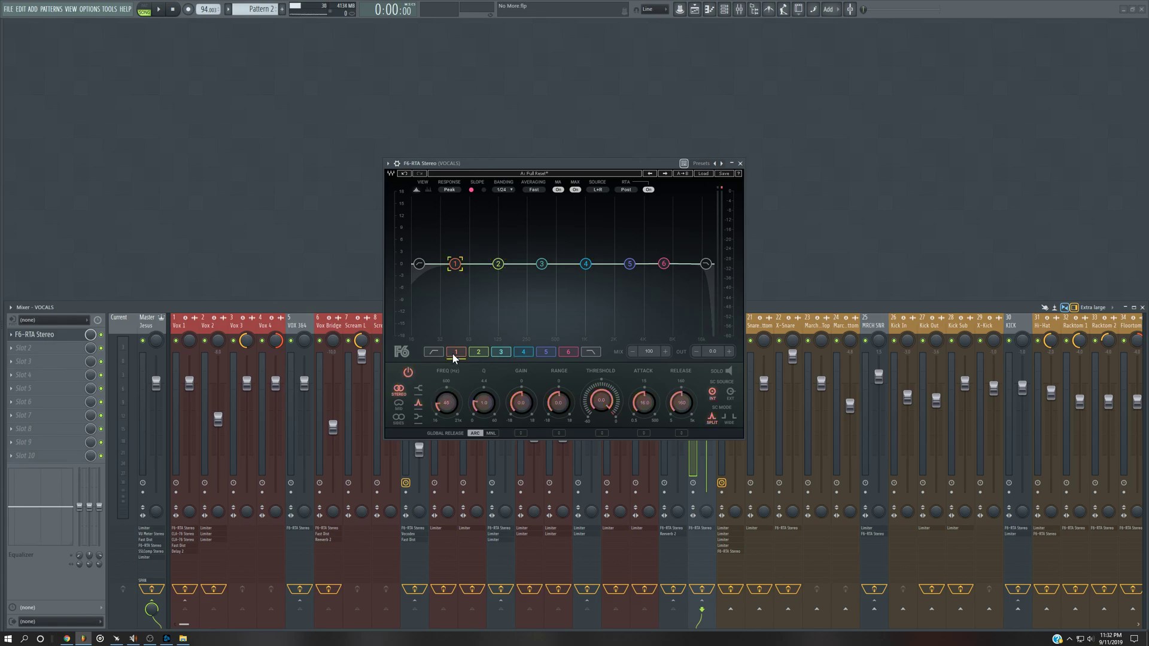
pyautogui.click(568, 353)
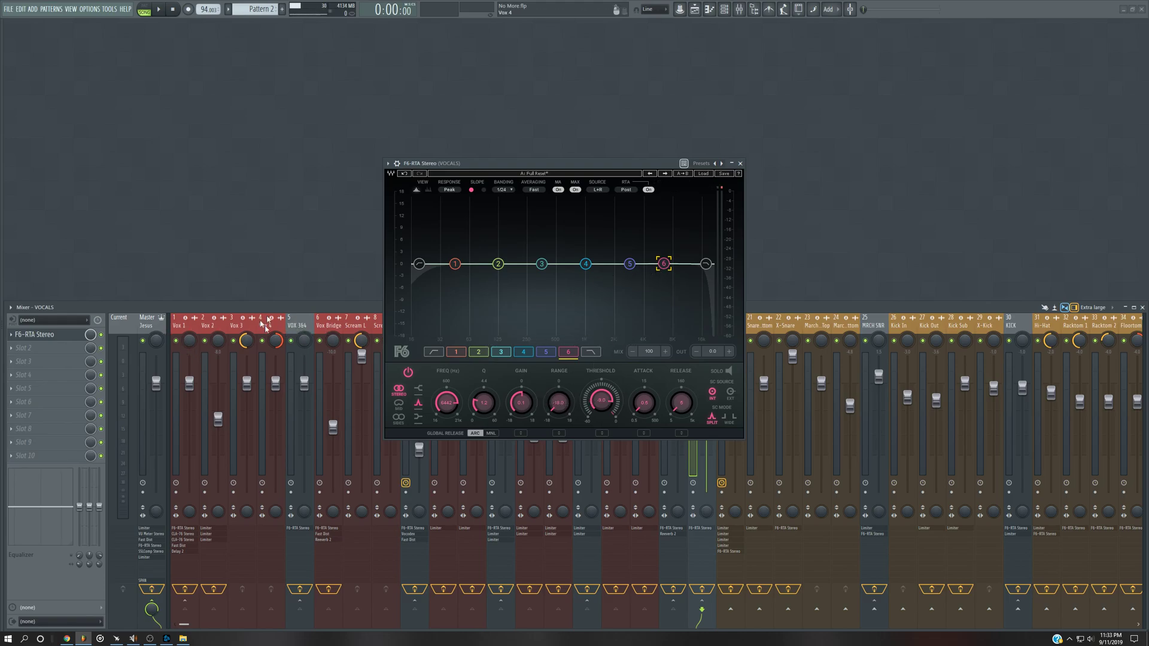
# Place the VOCALS F6-RTA window clear of the mixer to inspect the vocal tracks, review band 6 again, and close the plugin.
pyautogui.moveTo(509, 162); pyautogui.dragTo(476, 24)
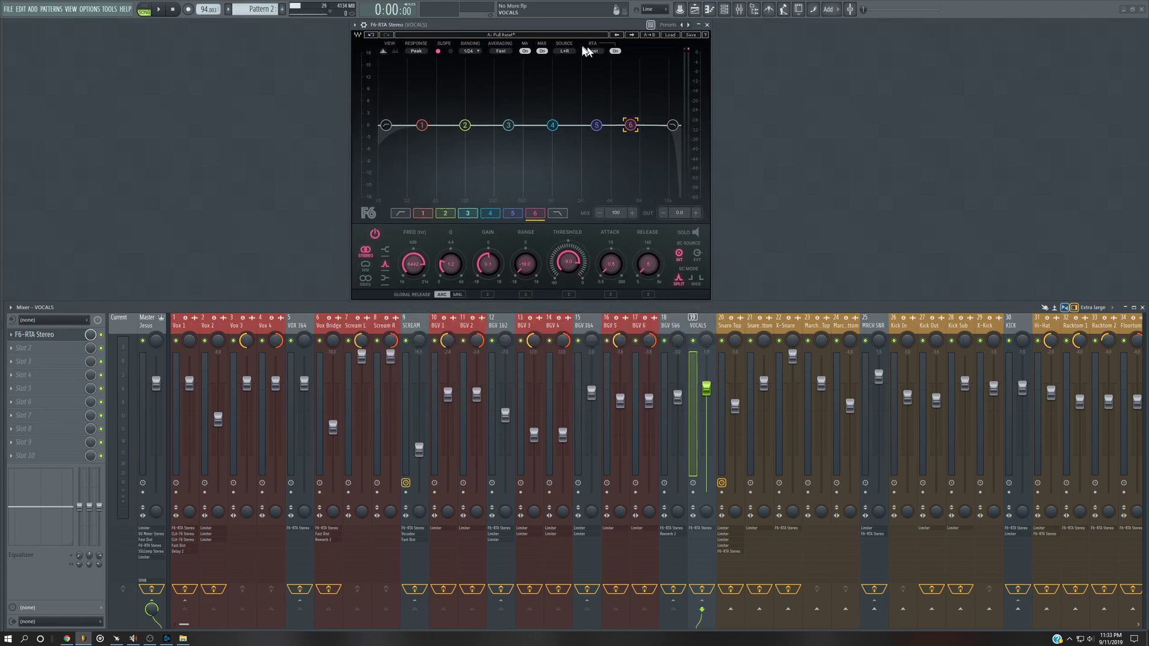
pyautogui.moveTo(552, 25); pyautogui.dragTo(543, 116)
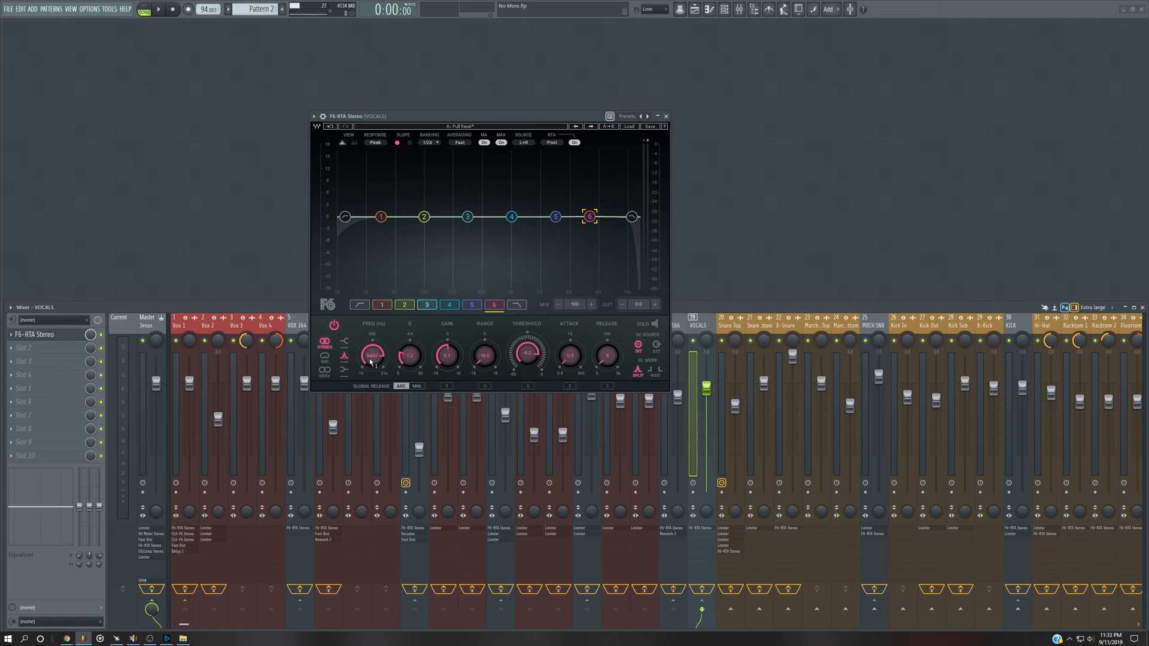
pyautogui.click(666, 116)
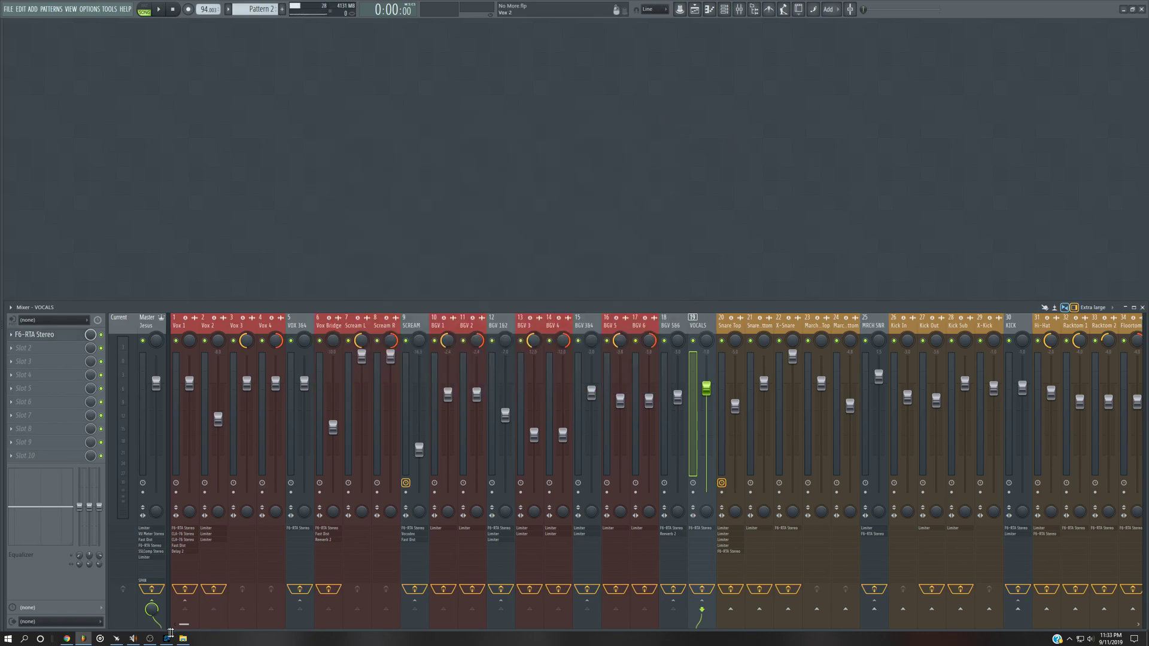
# Inspect the low-cut filter and band 6 of the DRUMS bus's F6-RTA Stereo equalizer and close the plugin.
pyautogui.moveTo(185, 625); pyautogui.dragTo(420, 626)
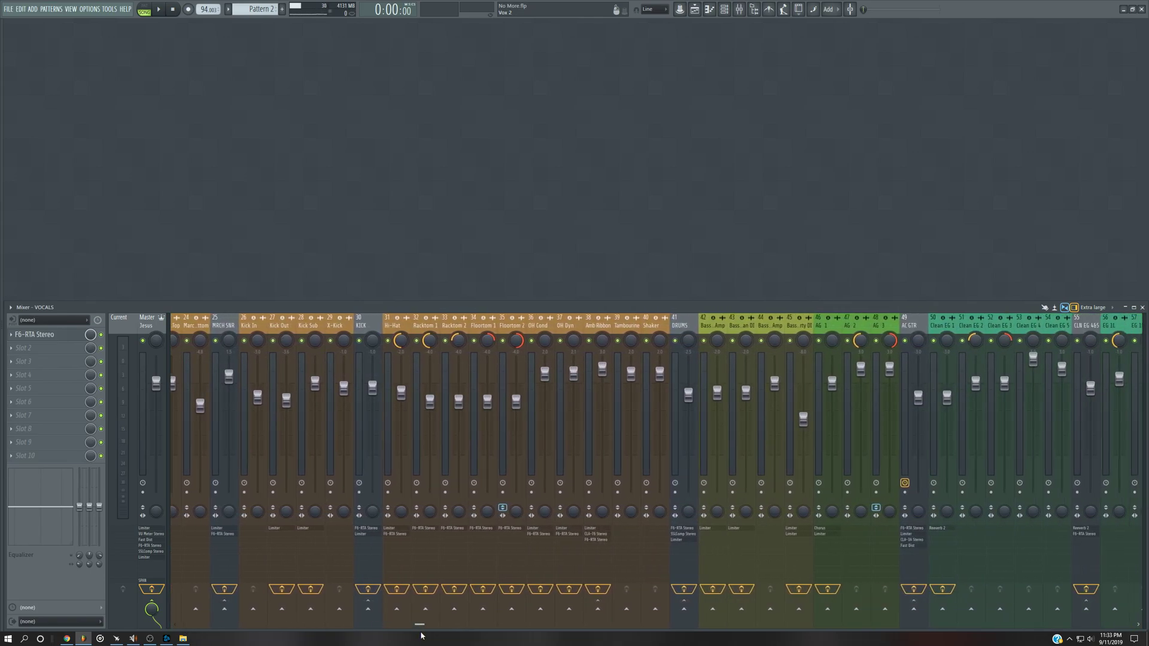
pyautogui.click(683, 326)
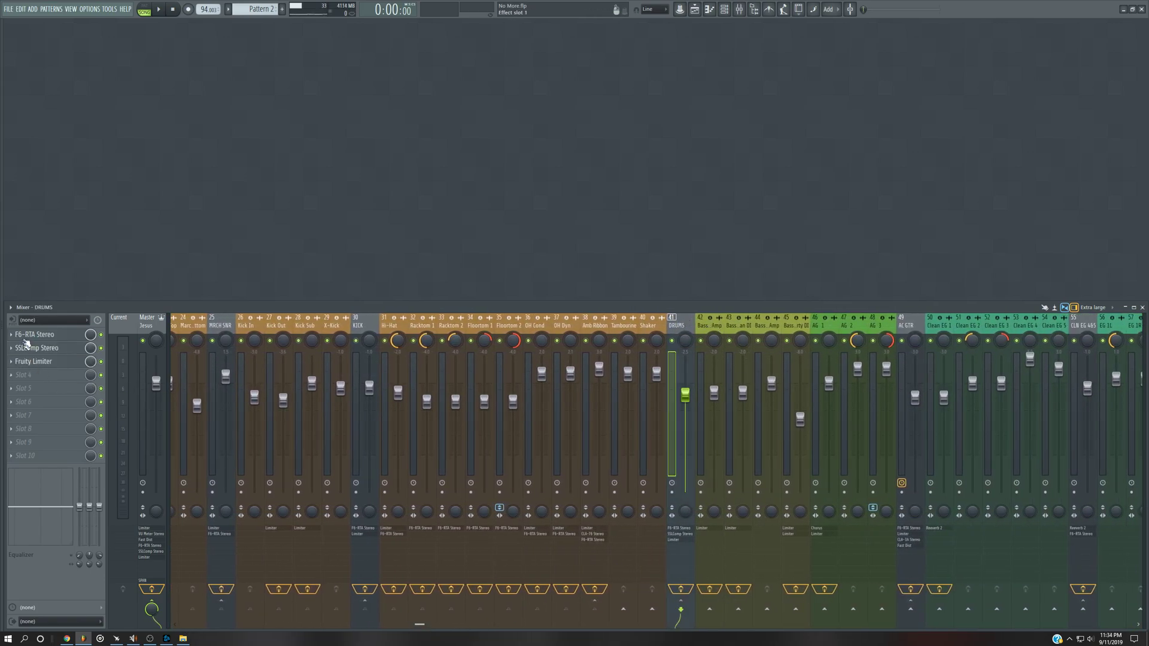
pyautogui.click(27, 335)
pyautogui.moveTo(530, 25); pyautogui.dragTo(619, 293)
pyautogui.click(482, 473)
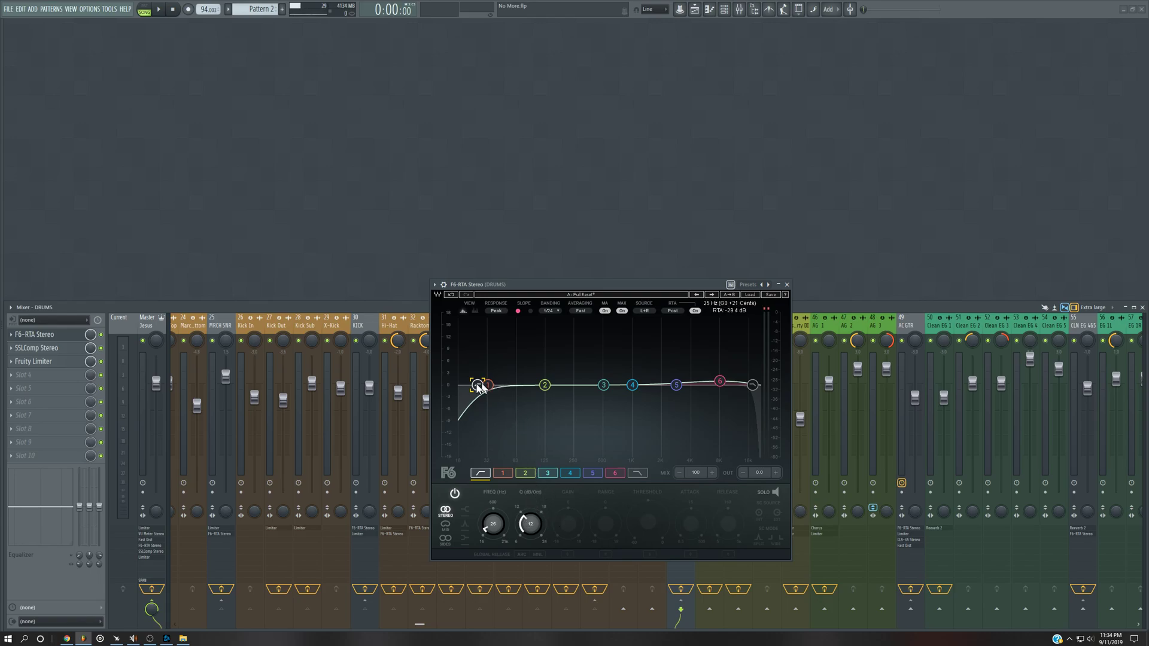
pyautogui.click(623, 473)
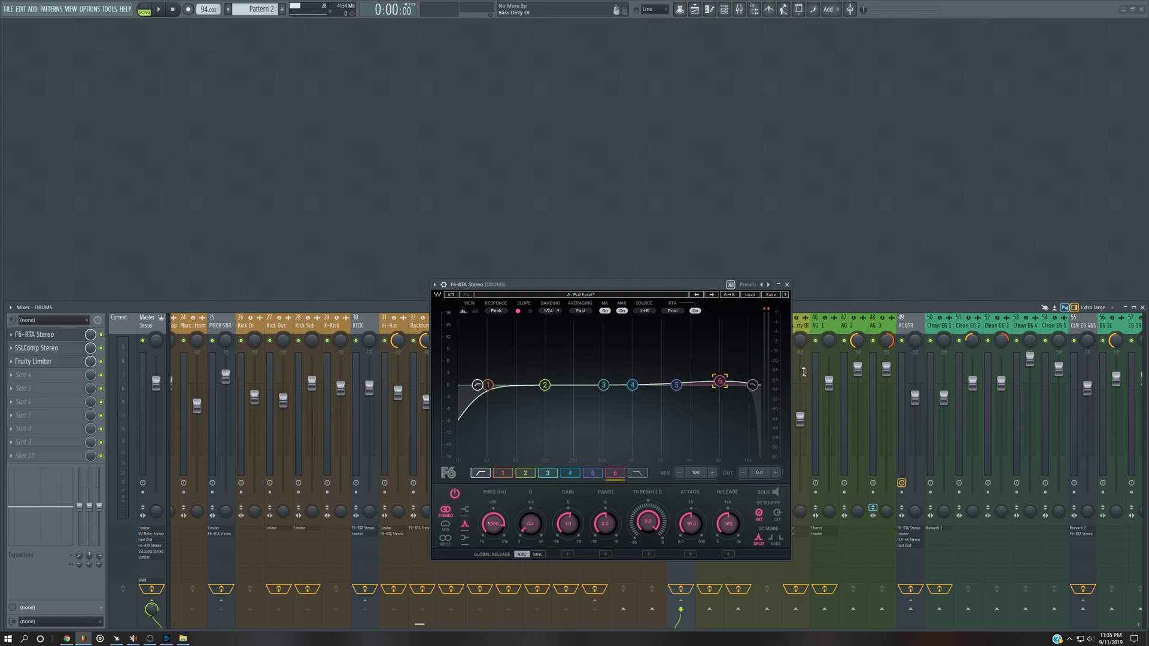
pyautogui.click(787, 284)
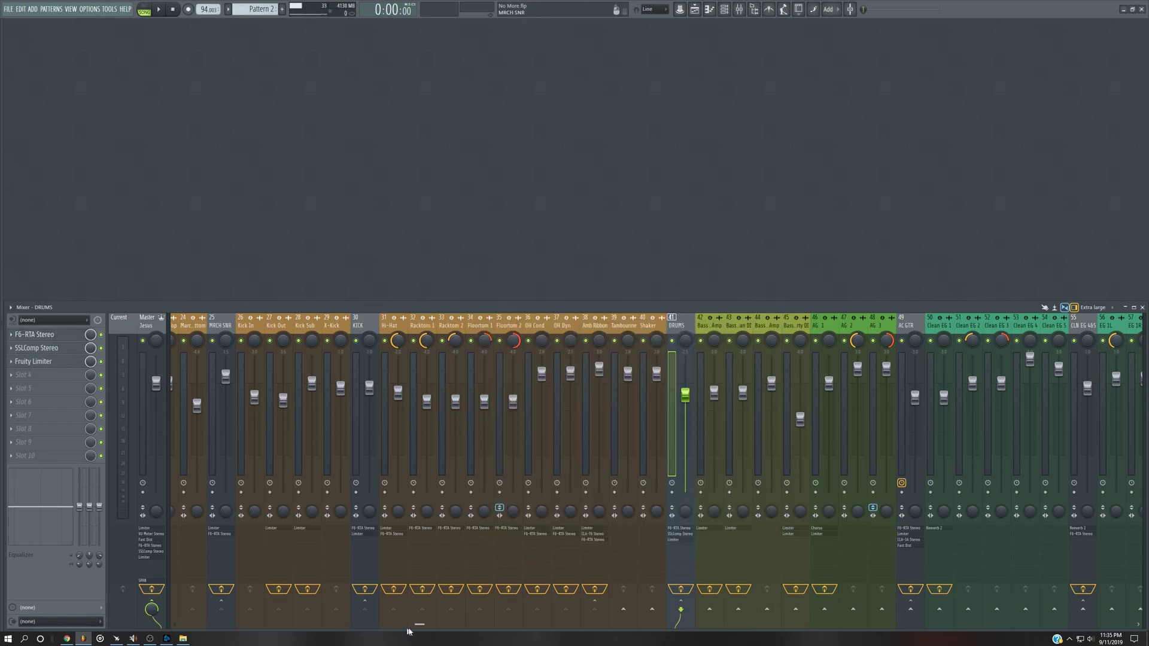
# Inspect bands 3 and 6 of the AC GTR bus's F6-RTA Stereo equalizer and close the plugin.
pyautogui.moveTo(418, 624); pyautogui.dragTo(559, 624)
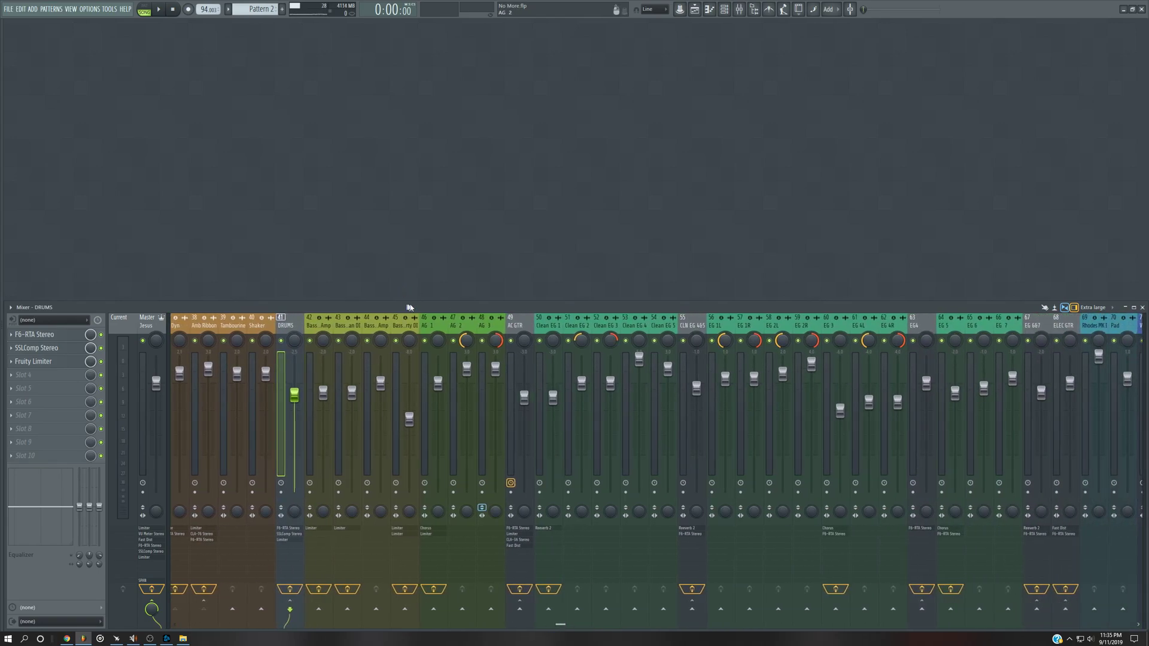
pyautogui.click(516, 342)
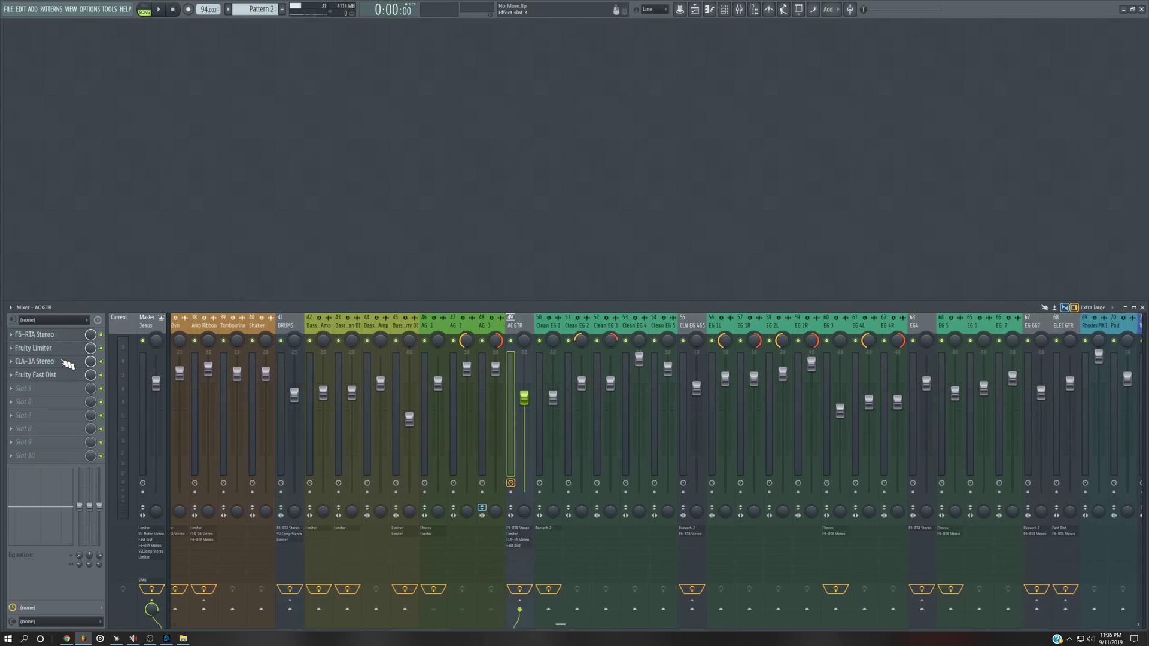
pyautogui.click(36, 334)
pyautogui.click(462, 346)
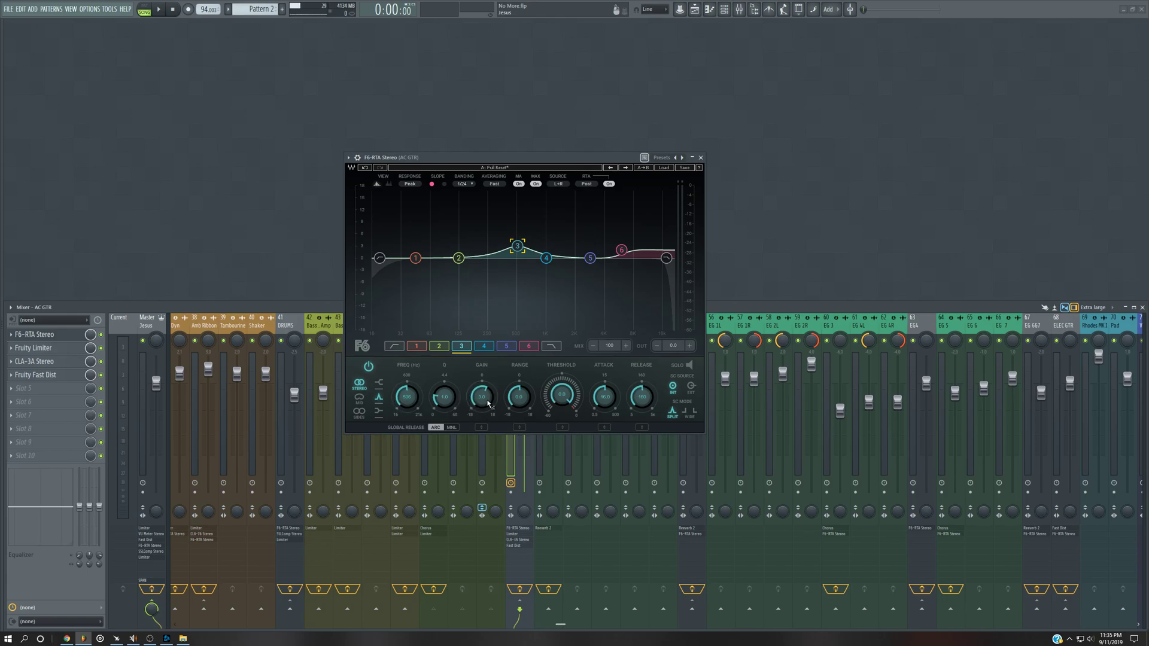
pyautogui.click(529, 346)
pyautogui.moveTo(554, 157); pyautogui.dragTo(556, 116)
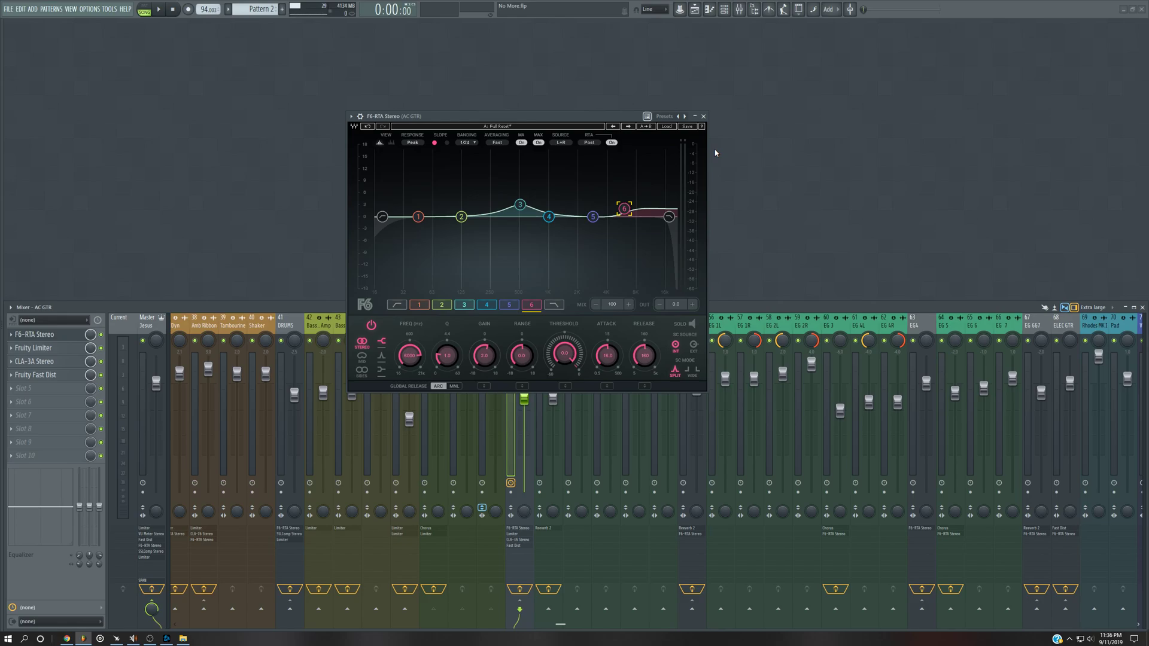
pyautogui.click(703, 116)
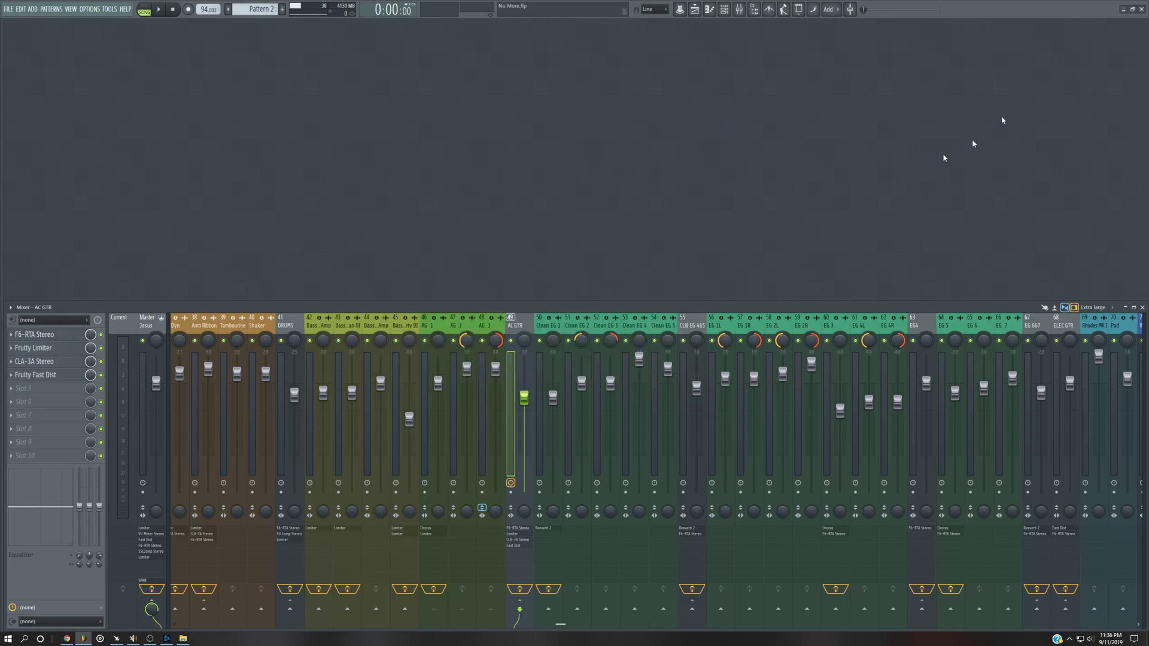
# Inspect the compressor threshold and ratio in the AC GTR bus's Fruity Limiter and close the plugin.
pyautogui.click(58, 350)
pyautogui.moveTo(559, 135); pyautogui.dragTo(678, 331)
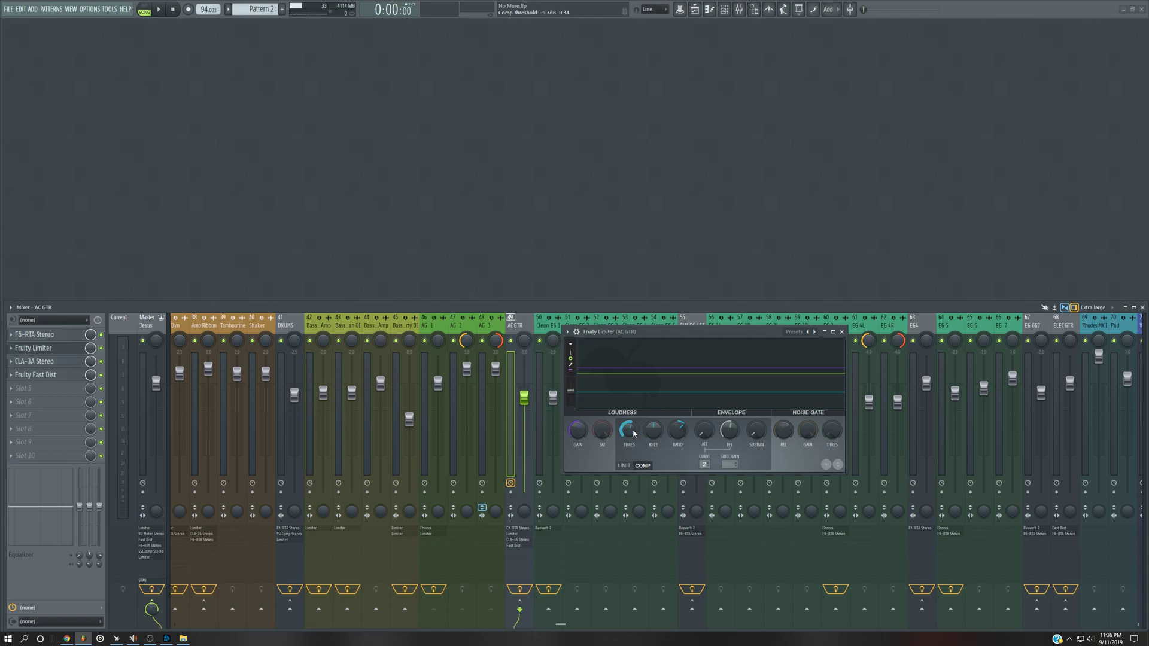
pyautogui.click(678, 431)
pyautogui.click(841, 331)
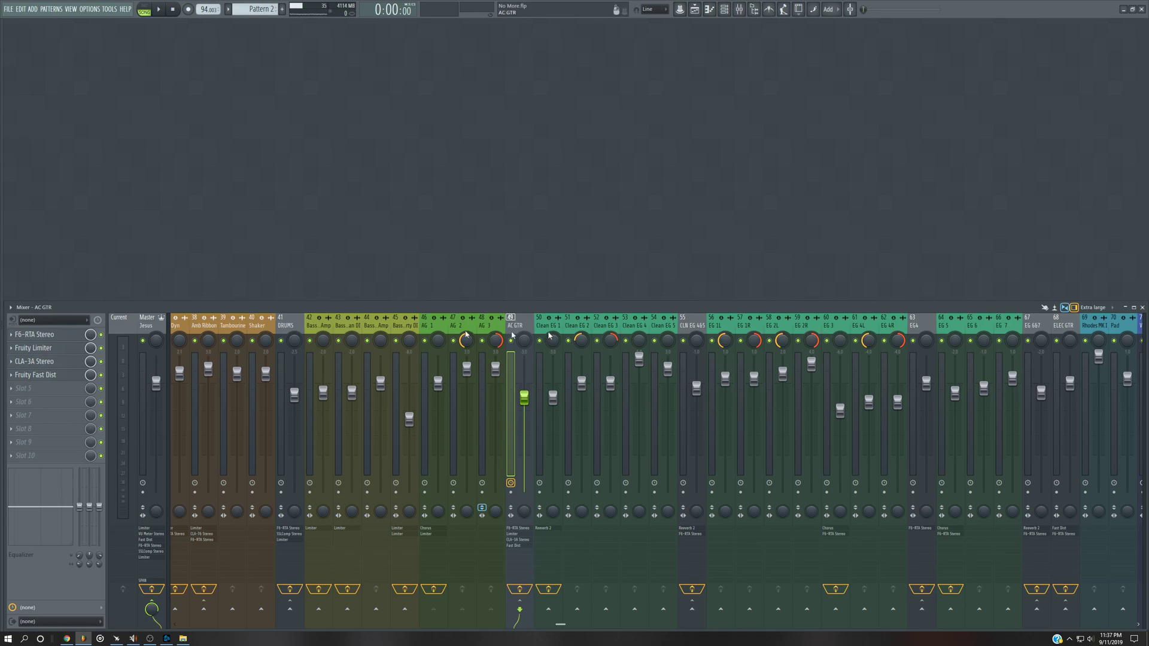
# Inspect the gain and peak reduction of the AC GTR bus's CLA-3A Stereo compressor and close the plugin.
pyautogui.click(42, 362)
pyautogui.moveTo(390, 140); pyautogui.dragTo(629, 290)
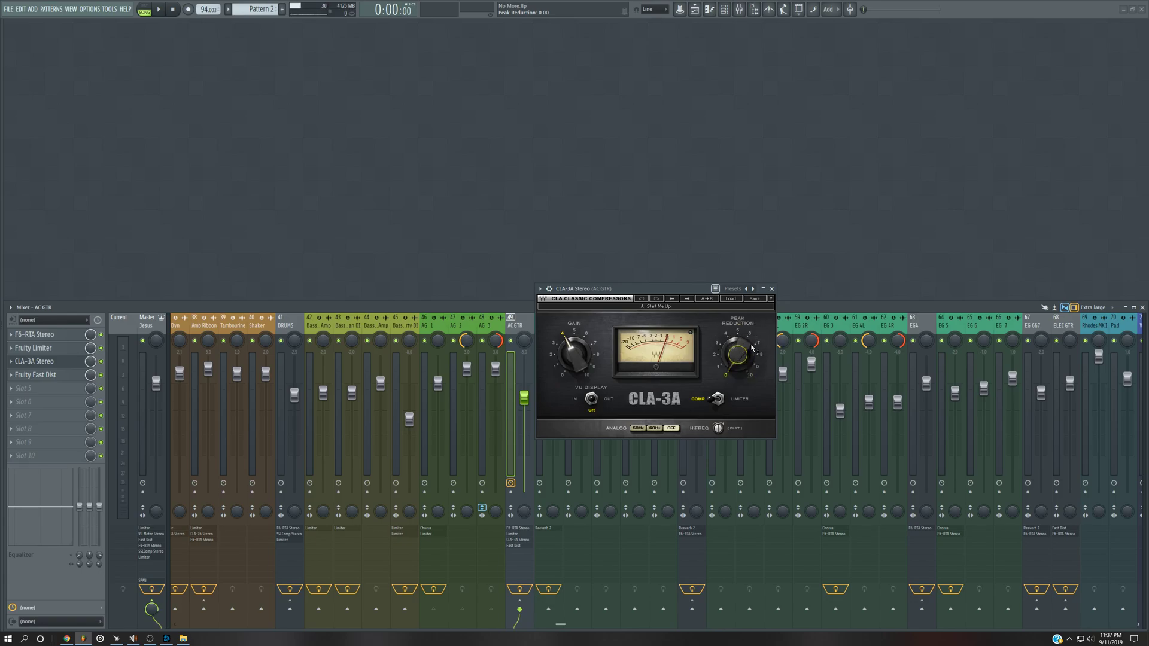
pyautogui.moveTo(570, 352)
pyautogui.moveTo(659, 288); pyautogui.dragTo(677, 188)
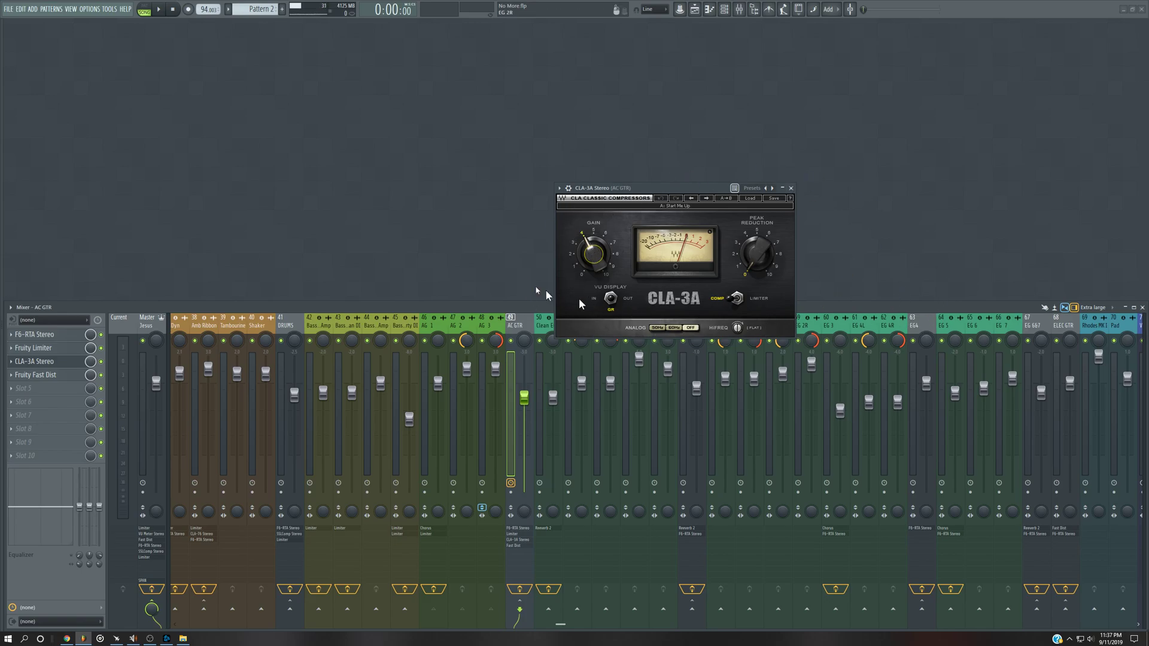
pyautogui.click(791, 189)
# Inspect the mix level of the AC GTR bus's Fruity Fast Dist and close the plugin.
pyautogui.click(36, 375)
pyautogui.moveTo(149, 99); pyautogui.dragTo(604, 300)
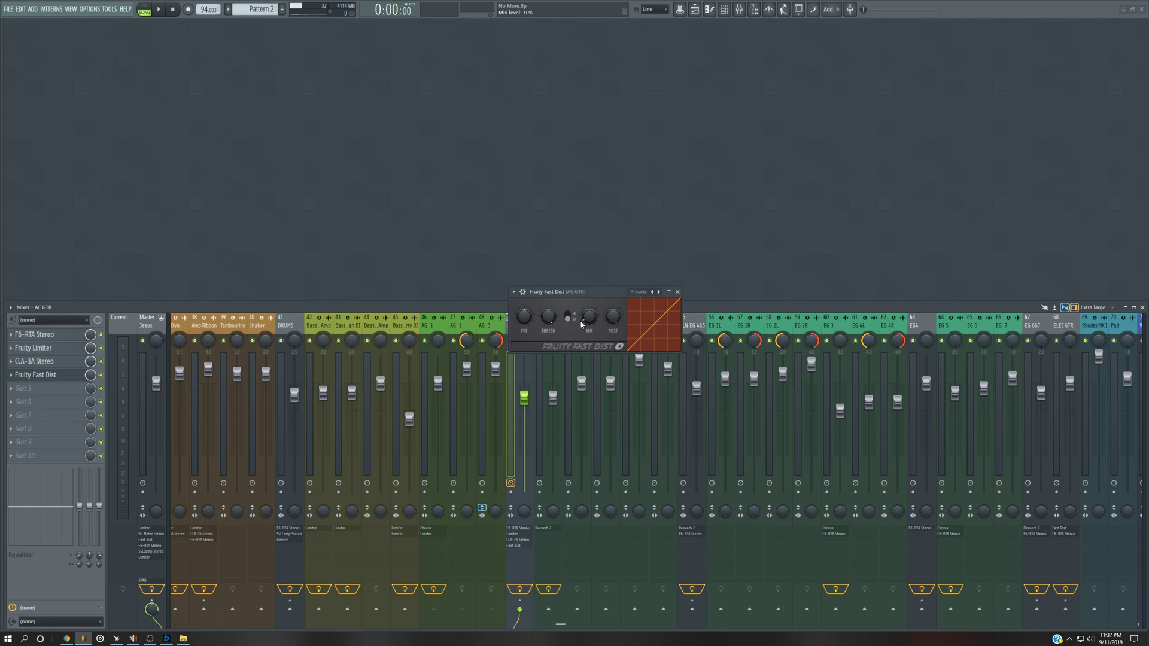
pyautogui.click(677, 292)
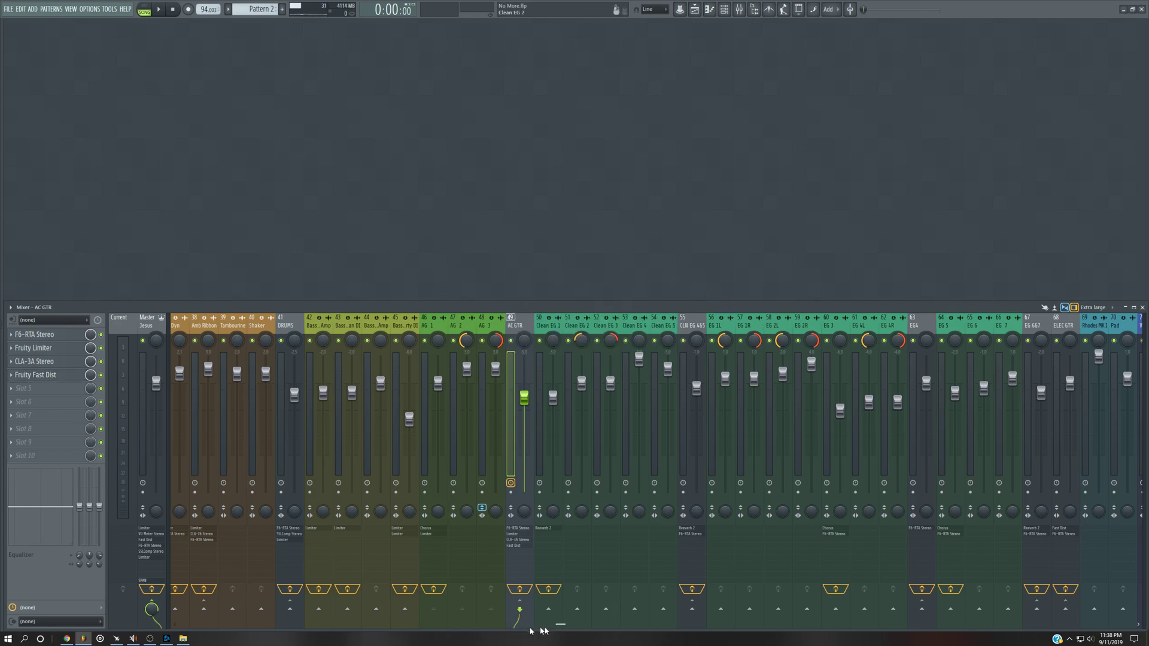
# Inspect the mix level of the ELEC GTR bus's Fruity Fast Dist and close the plugin.
pyautogui.moveTo(557, 624); pyautogui.dragTo(688, 624)
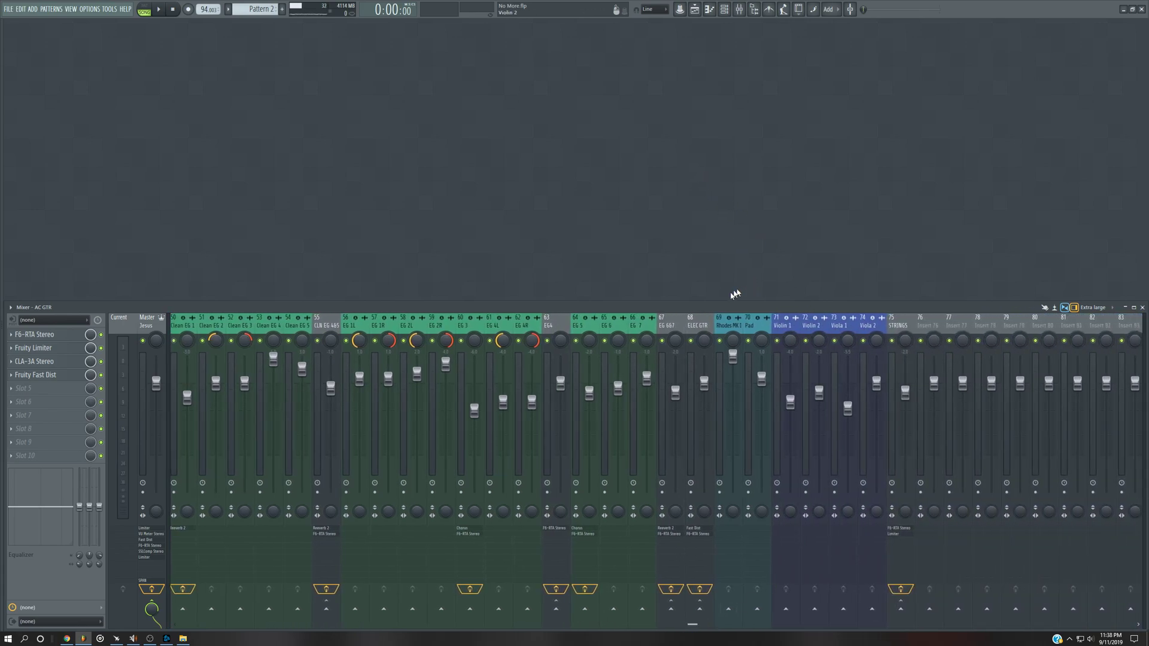
pyautogui.click(709, 322)
pyautogui.click(48, 336)
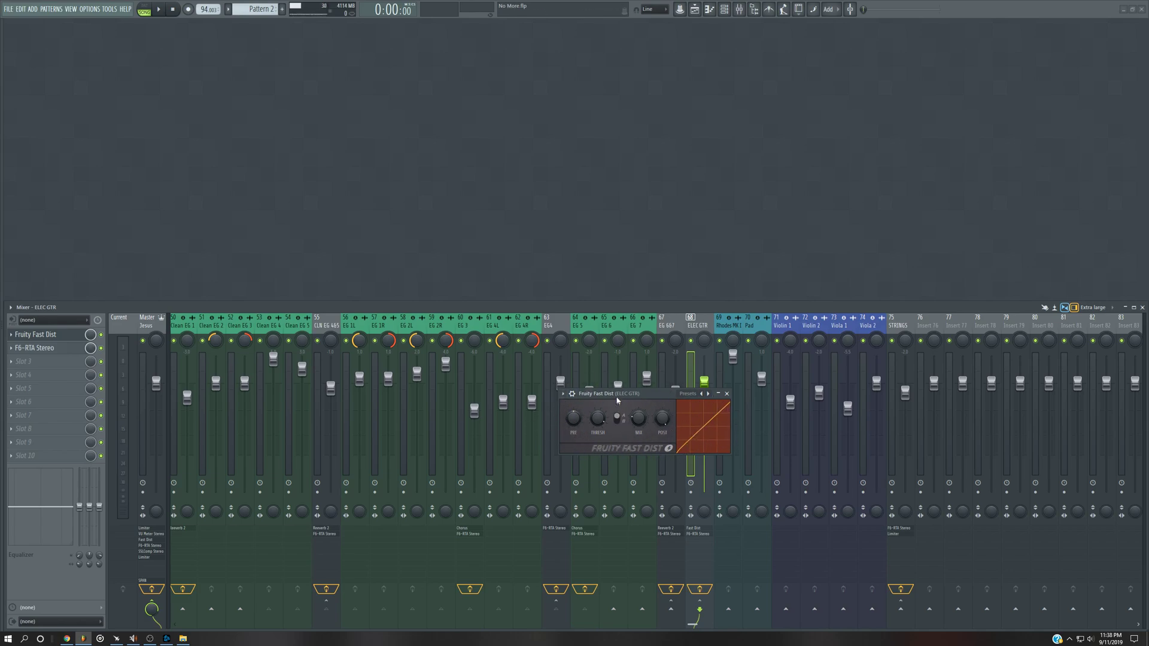
pyautogui.moveTo(618, 402); pyautogui.dragTo(617, 385)
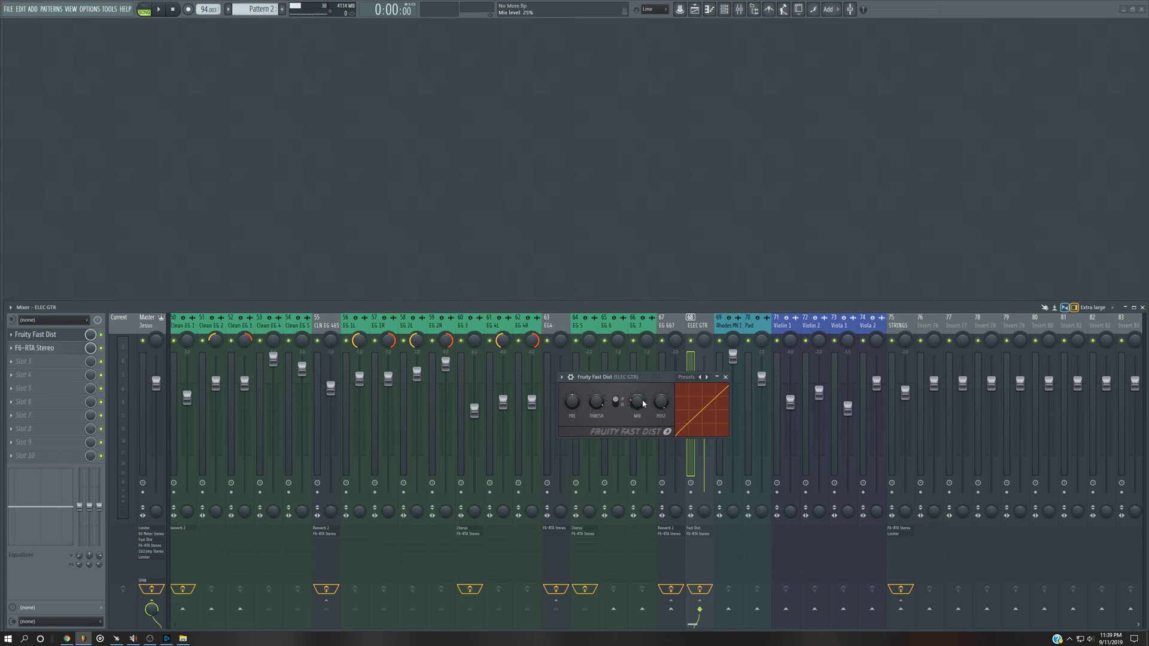
pyautogui.moveTo(666, 378); pyautogui.dragTo(649, 183)
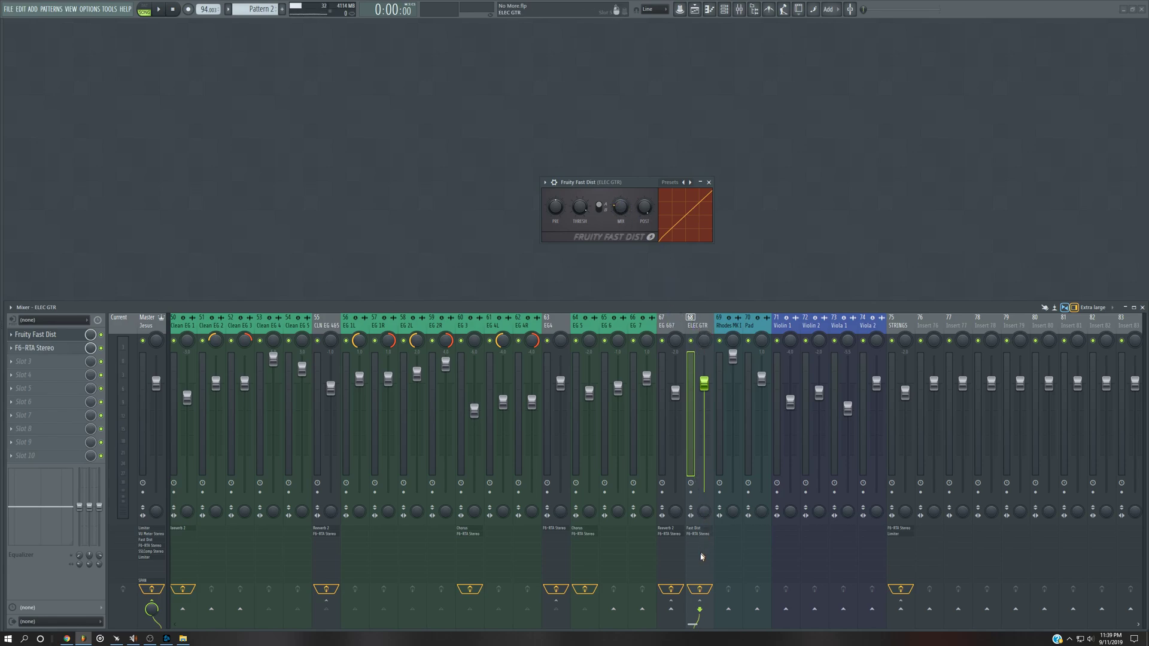
pyautogui.click(709, 182)
# Inspect bands 4 and 6 of the ELEC GTR bus's F6-RTA Stereo equalizer.
pyautogui.click(36, 348)
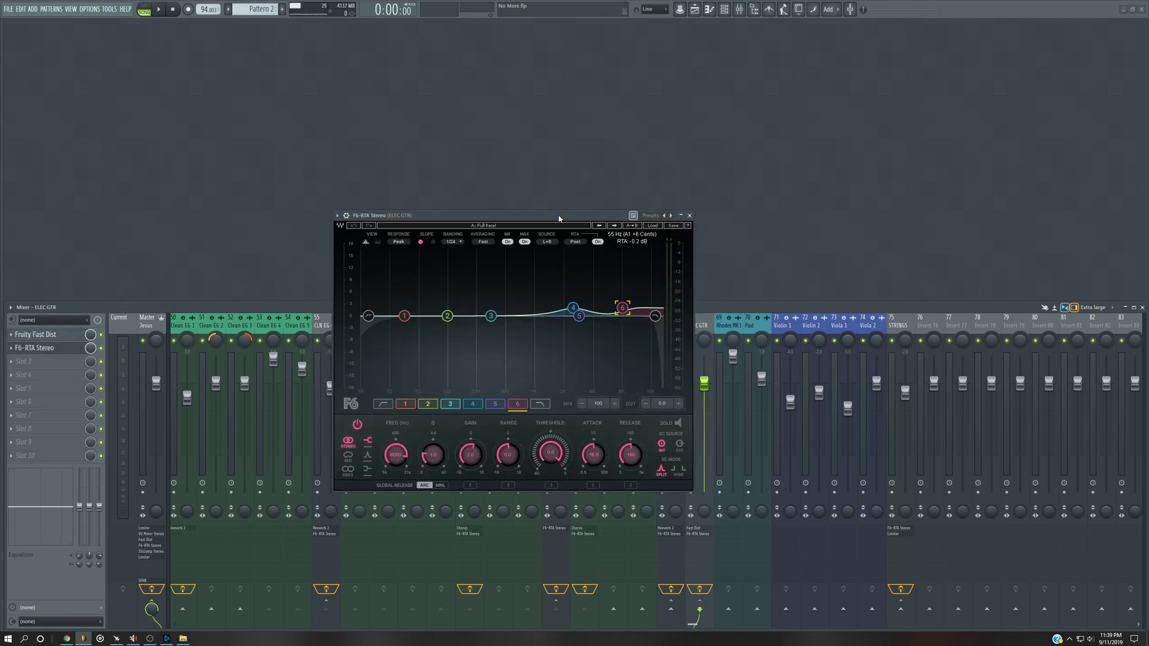
pyautogui.moveTo(558, 216); pyautogui.dragTo(607, 172)
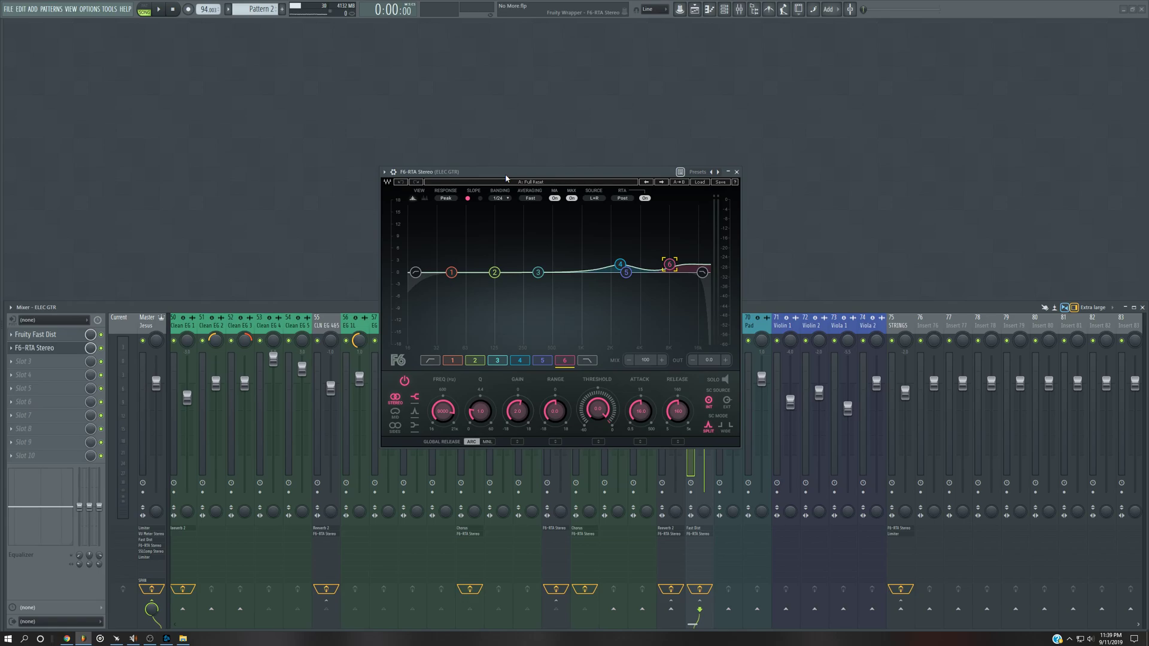
pyautogui.click(513, 364)
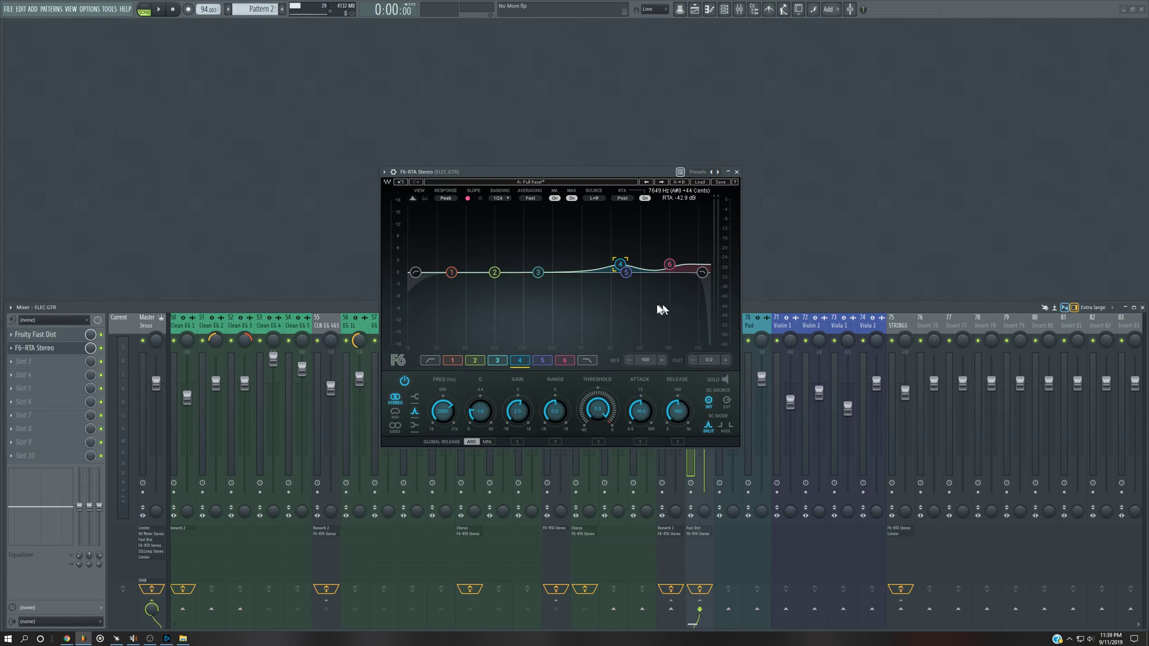
pyautogui.click(564, 361)
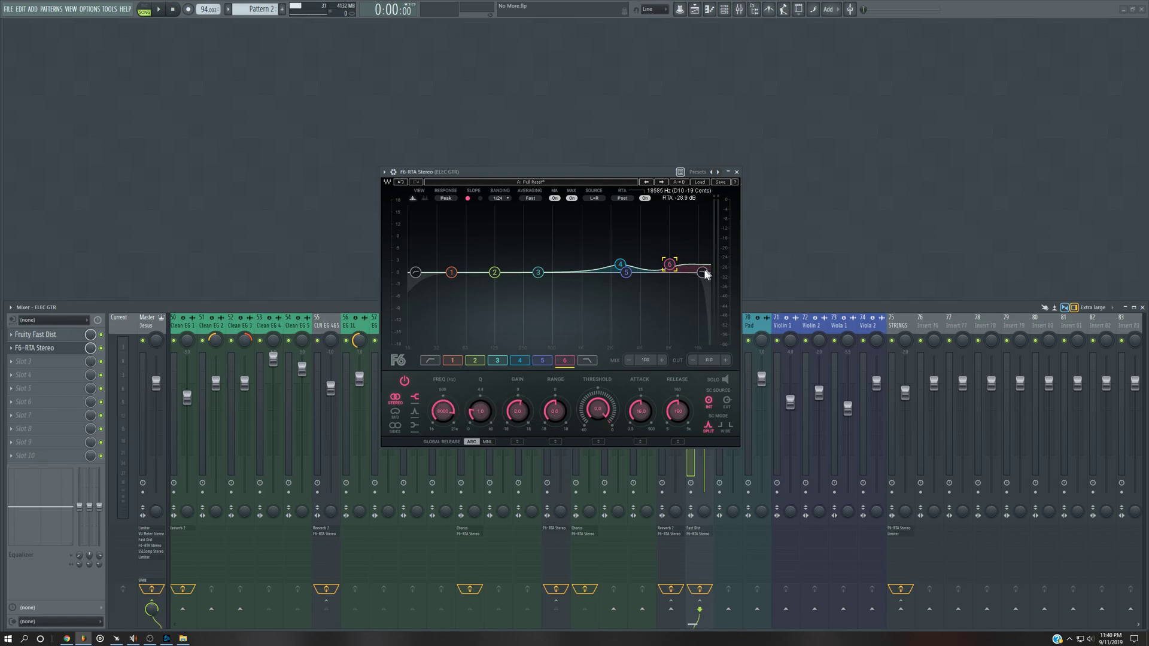
# Inspect the ELEC GTR bus's Fruity Fast Dist post gain alongside the equalizer curve and close both plugins.
pyautogui.click(56, 339)
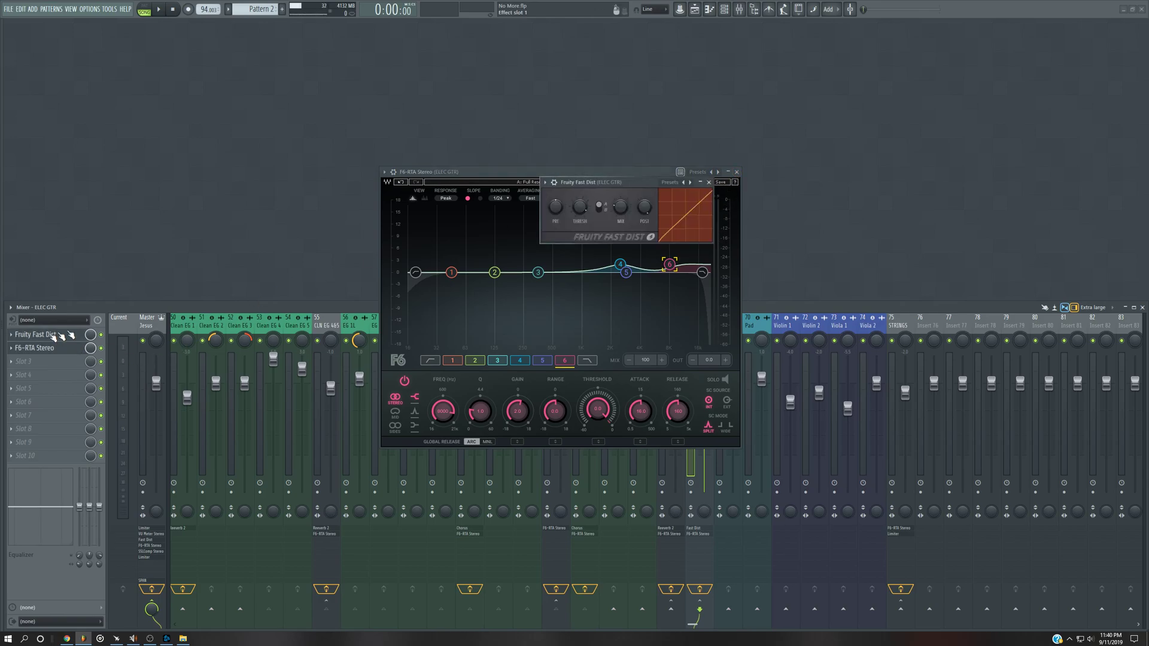
pyautogui.moveTo(603, 175); pyautogui.dragTo(606, 93)
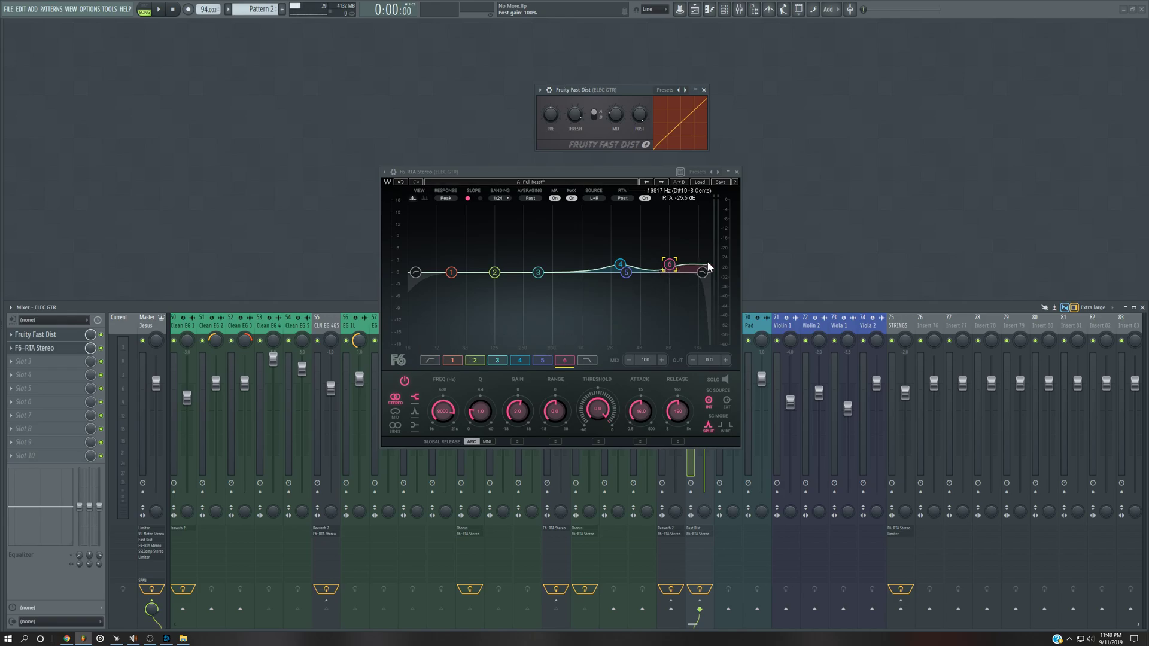
pyautogui.moveTo(602, 97); pyautogui.dragTo(646, 108)
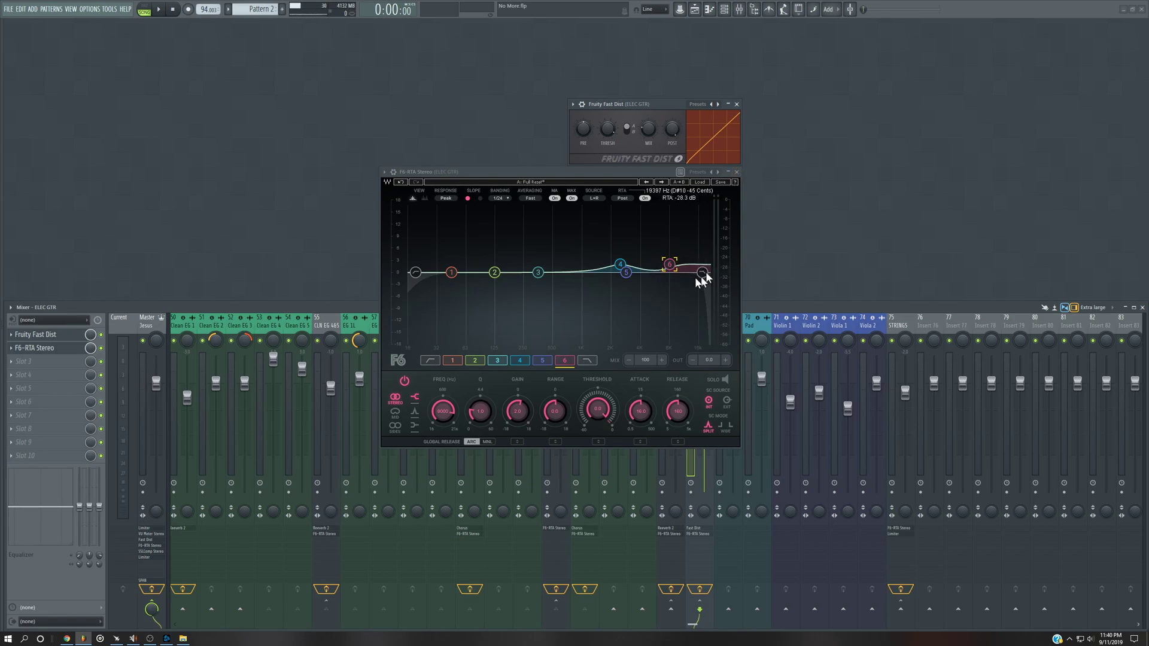
pyautogui.click(736, 172)
pyautogui.click(737, 104)
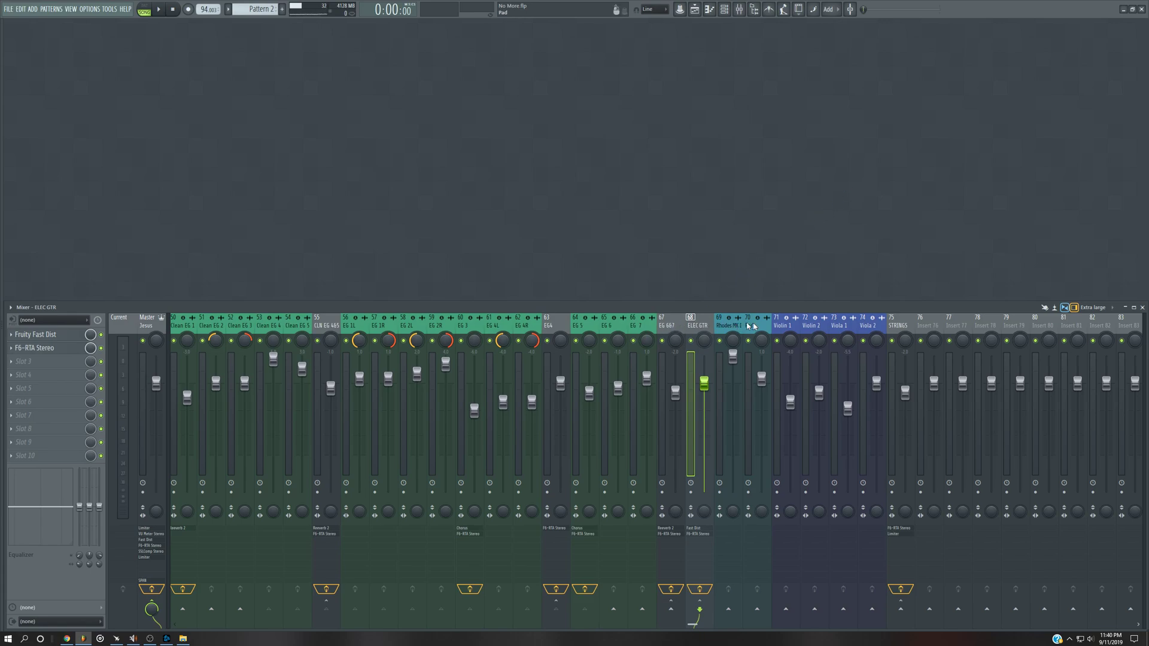
# Inspect the band 6 high-frequency boost in the STRINGS bus's F6-RTA Stereo equalizer.
pyautogui.click(898, 325)
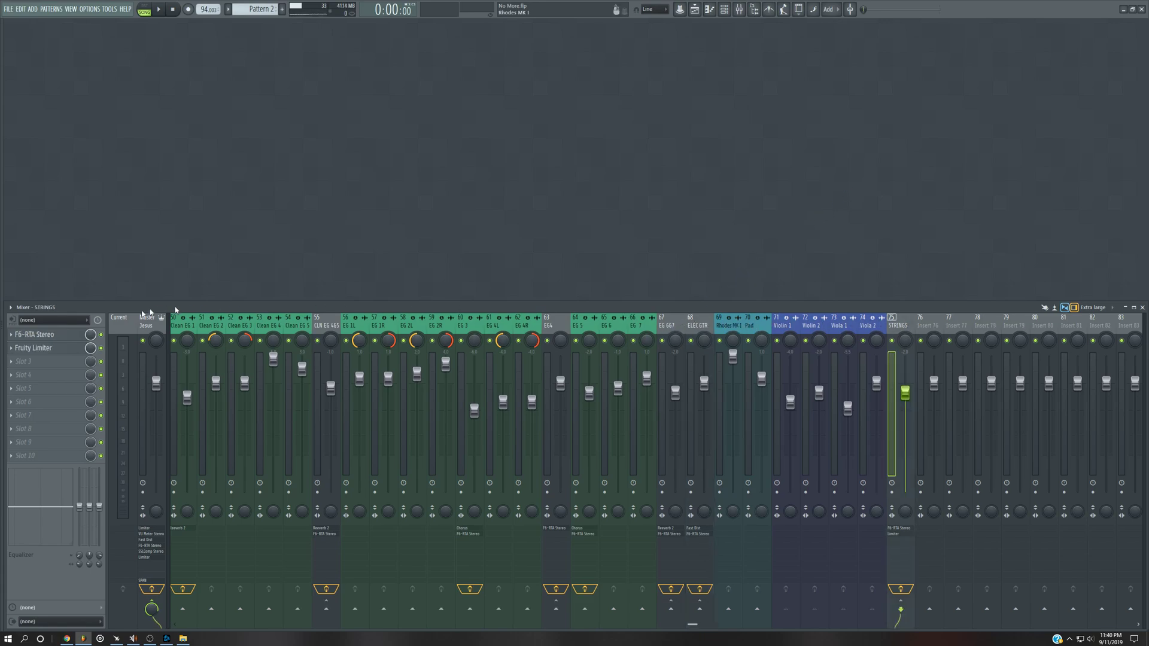
pyautogui.click(34, 335)
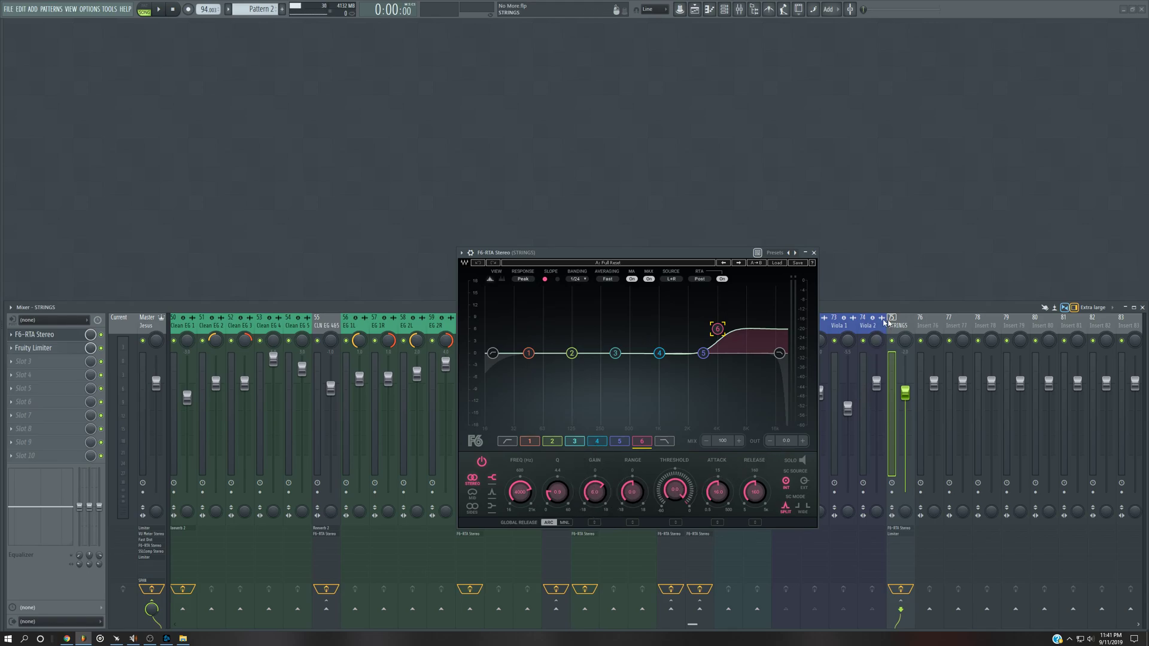
pyautogui.moveTo(658, 255); pyautogui.dragTo(547, 116)
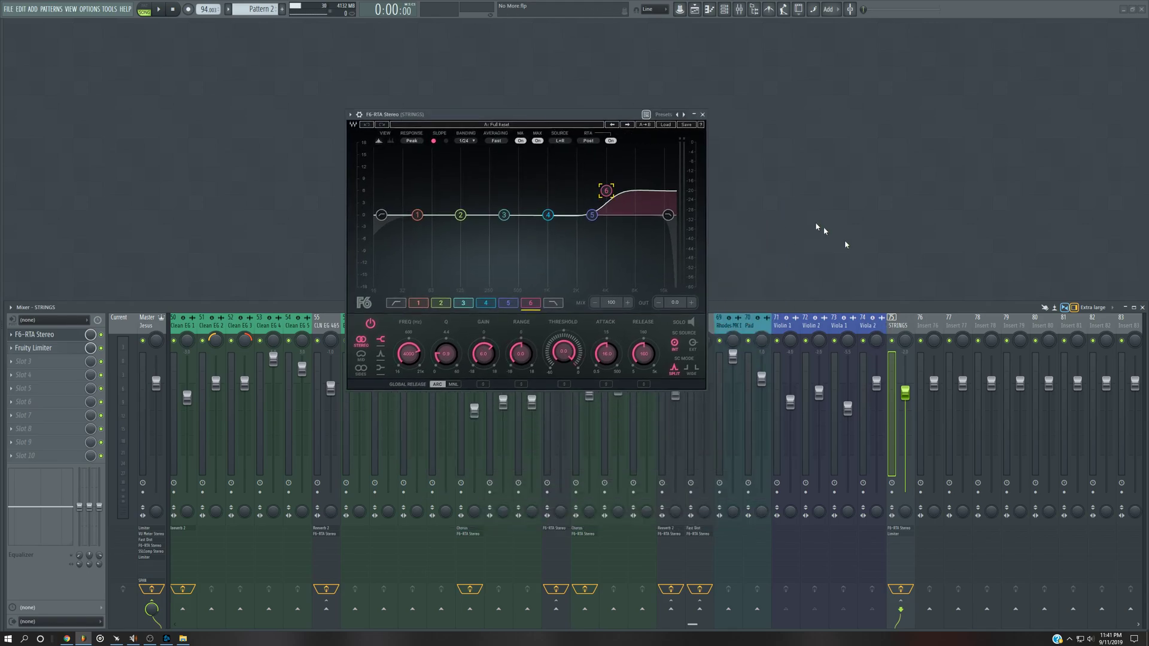
# Check the effect slots of the Violin 1 to Viola 2 tracks, return to STRINGS and close its F6-RTA Stereo equalizer.
pyautogui.click(787, 328)
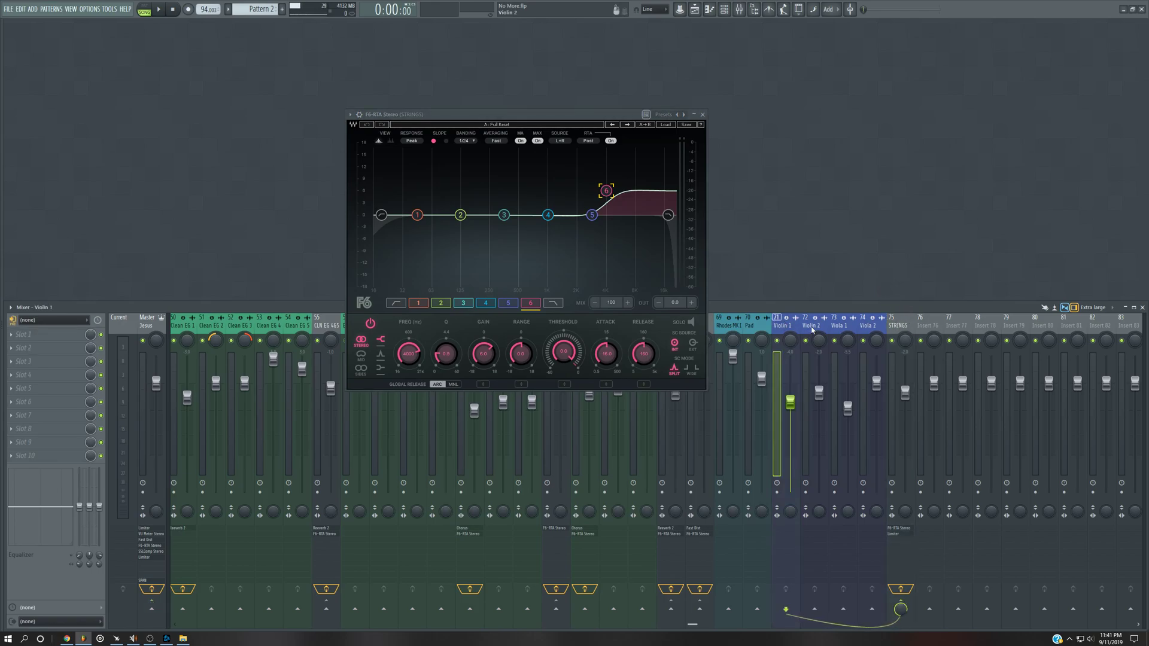
pyautogui.click(812, 329)
pyautogui.click(850, 327)
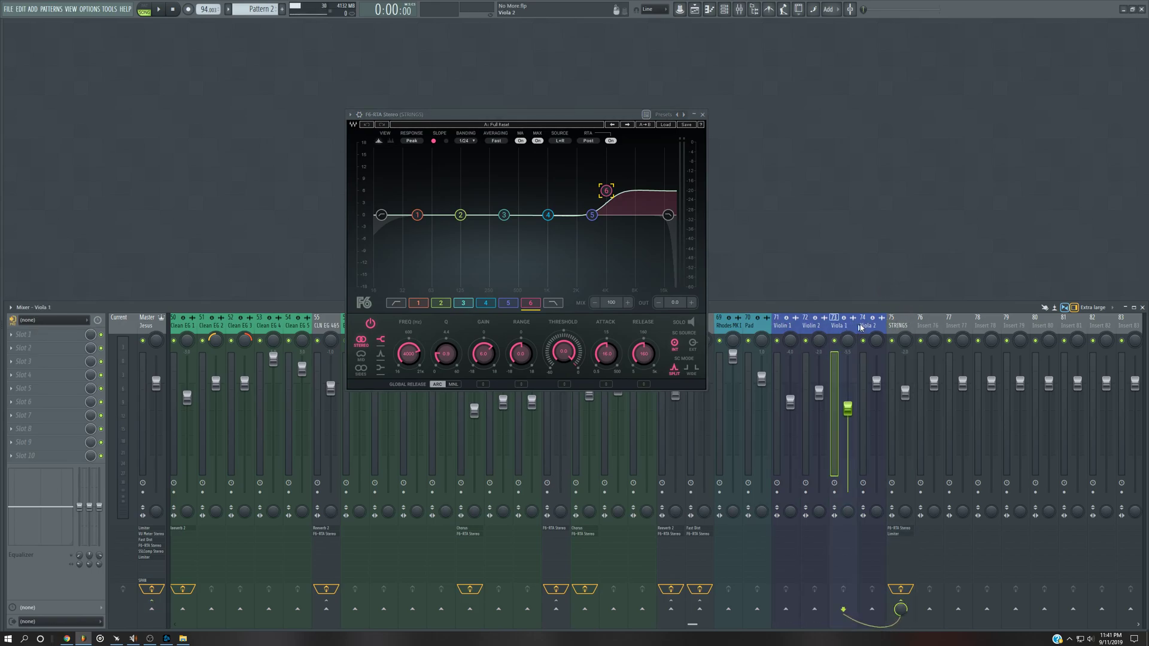
pyautogui.click(871, 327)
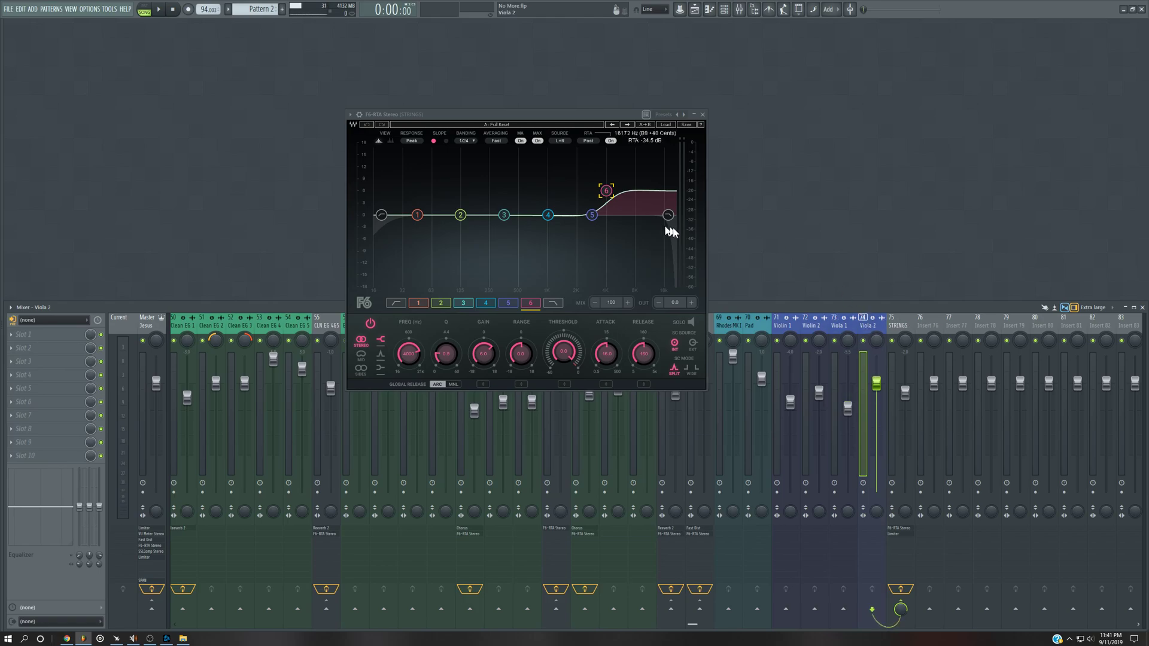
pyautogui.click(893, 335)
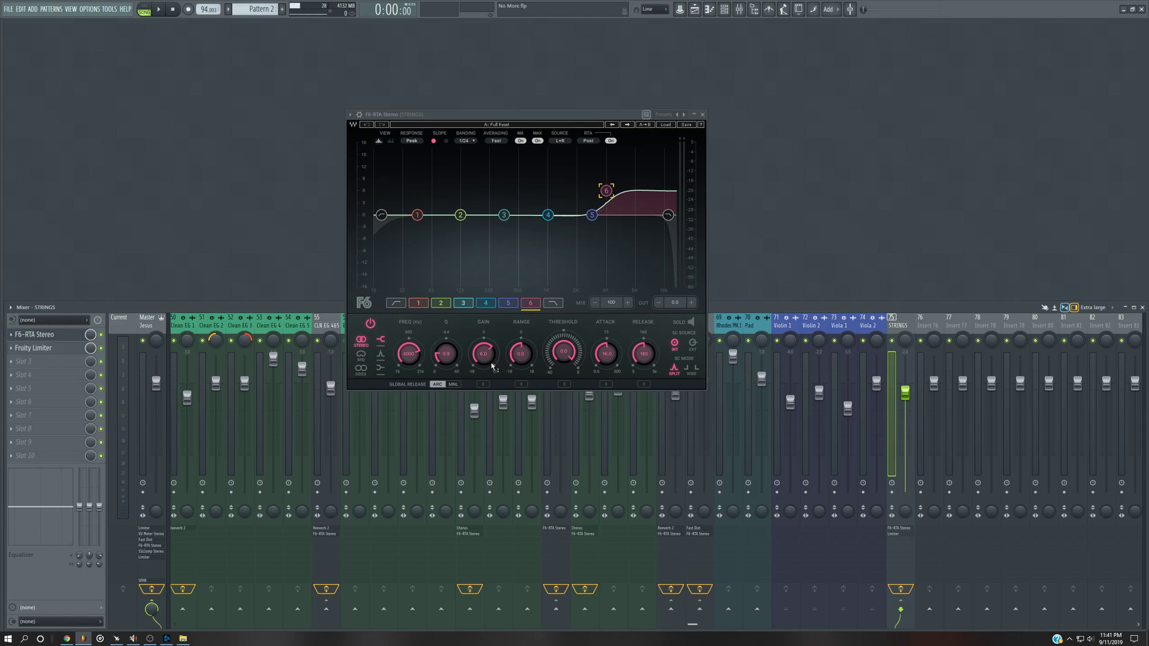
pyautogui.click(703, 114)
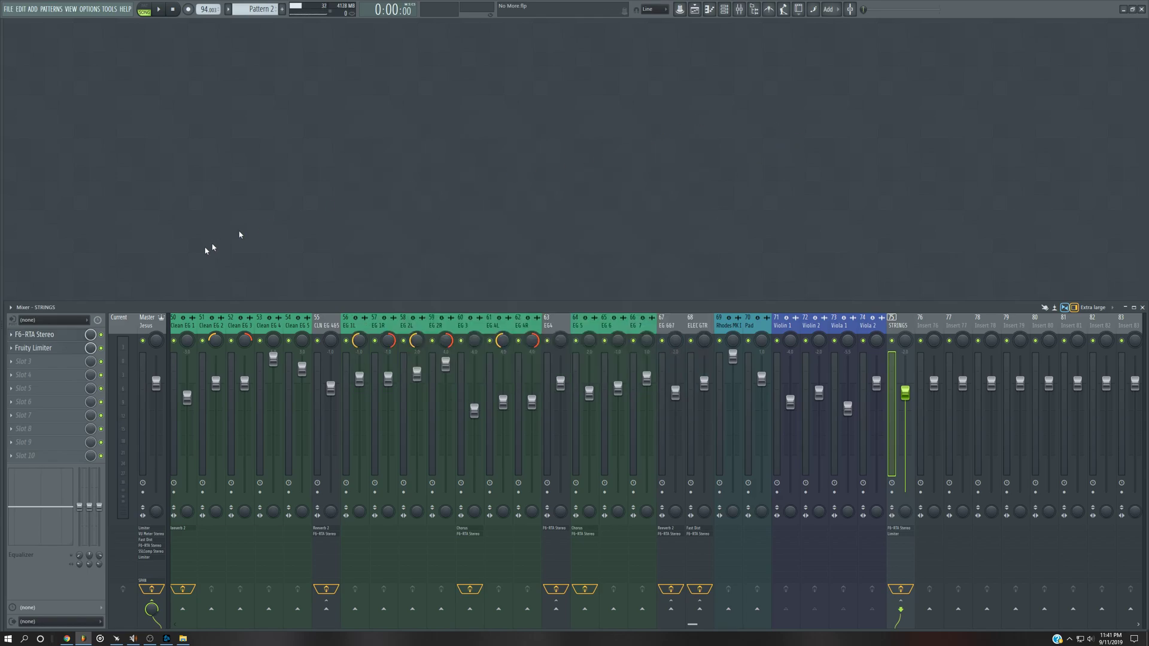
# Inspect the STRINGS bus's Fruity Limiter compressor settings, check the Master chain, and close the limiter.
pyautogui.click(36, 348)
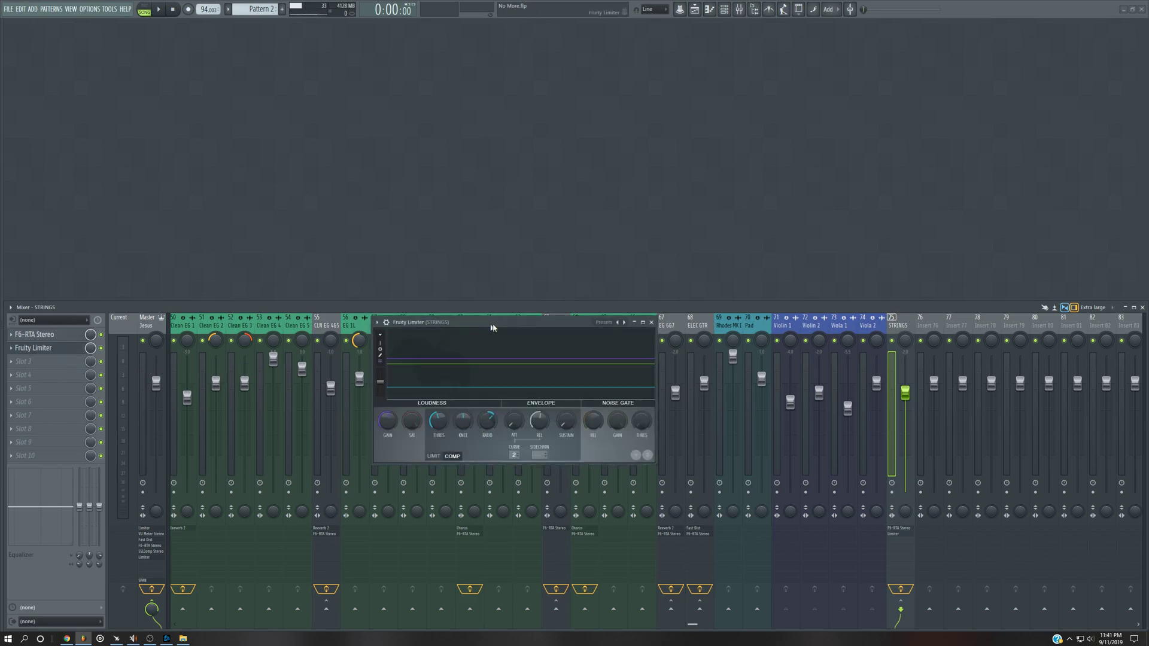
pyautogui.moveTo(483, 323); pyautogui.dragTo(586, 231)
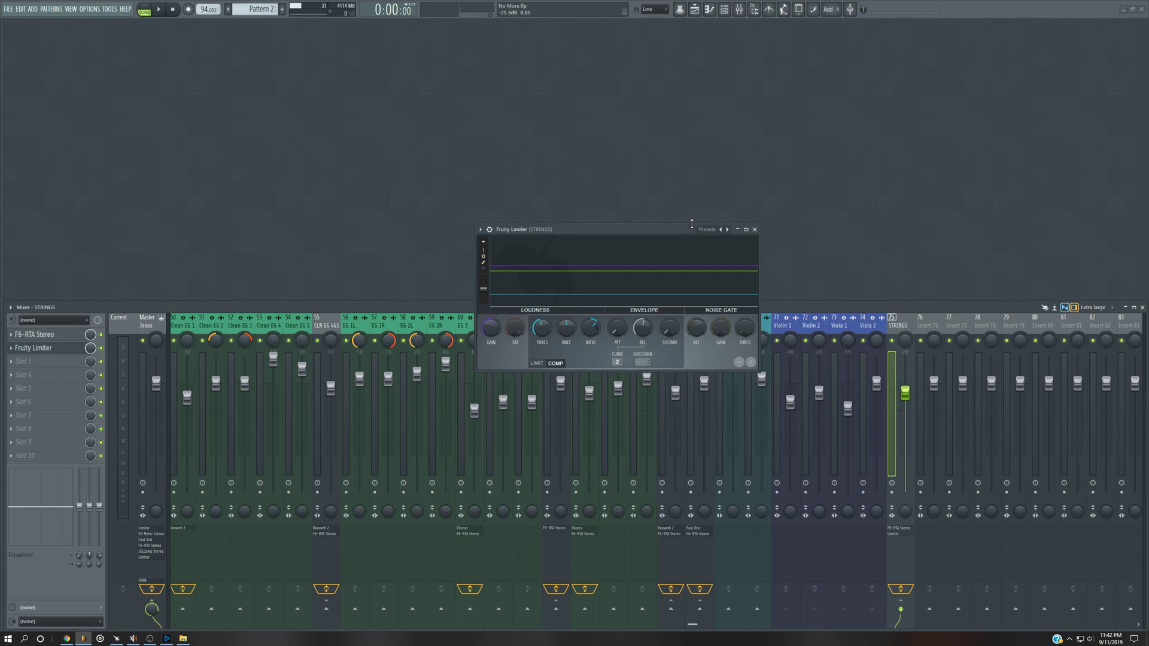
pyautogui.click(150, 327)
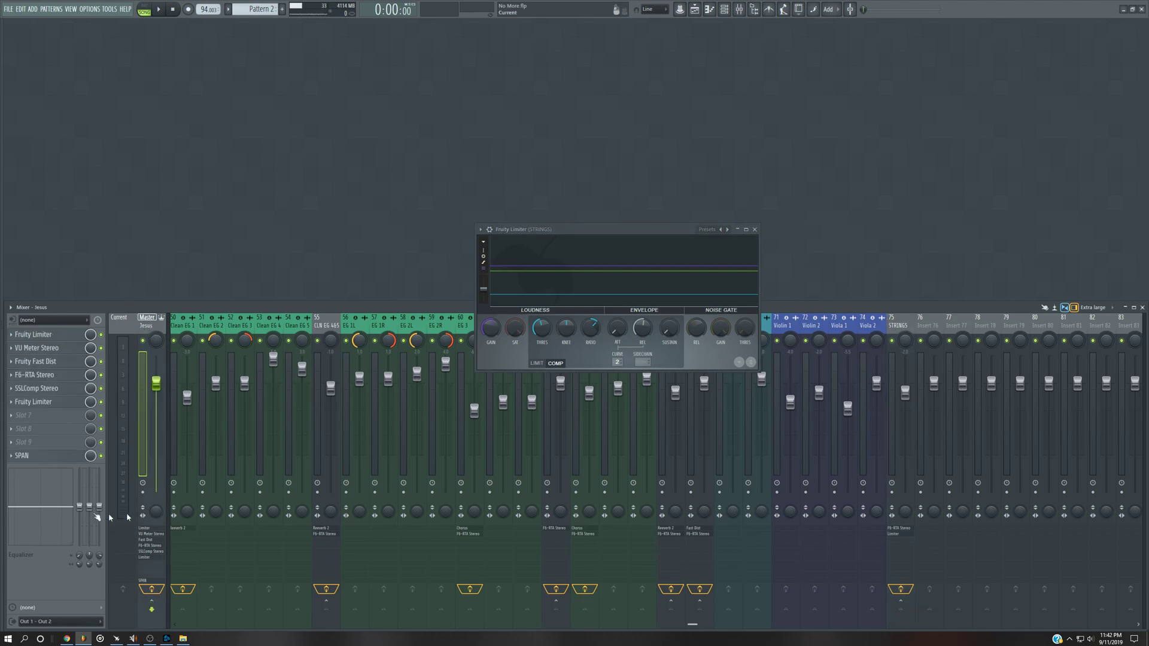
pyautogui.click(912, 329)
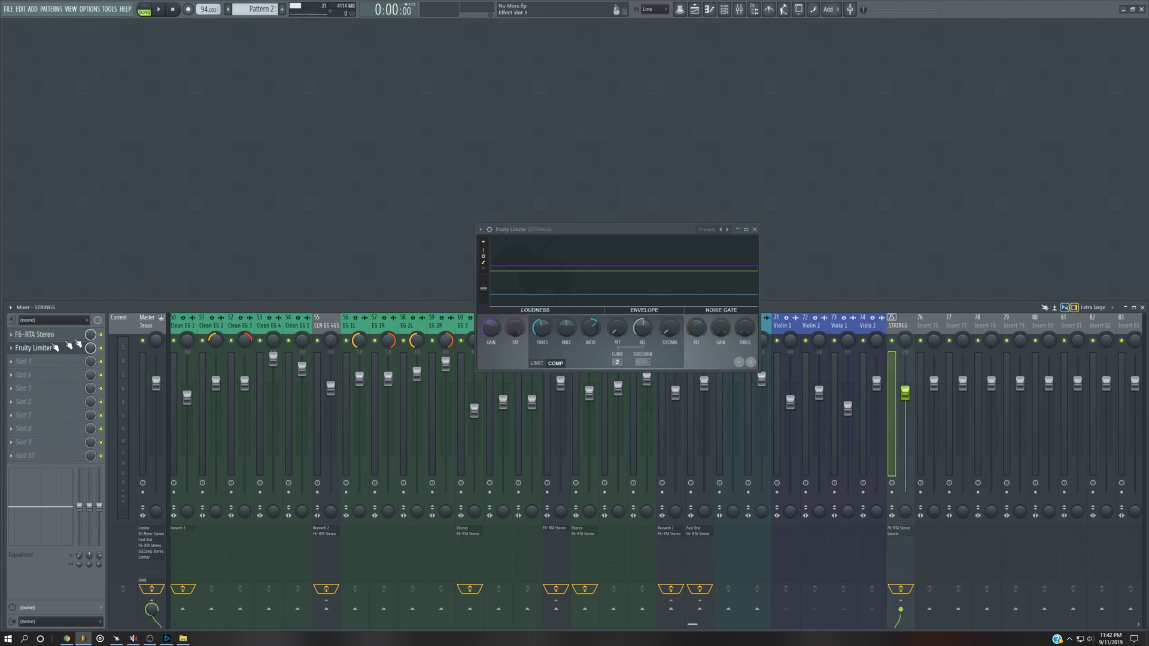
pyautogui.click(755, 229)
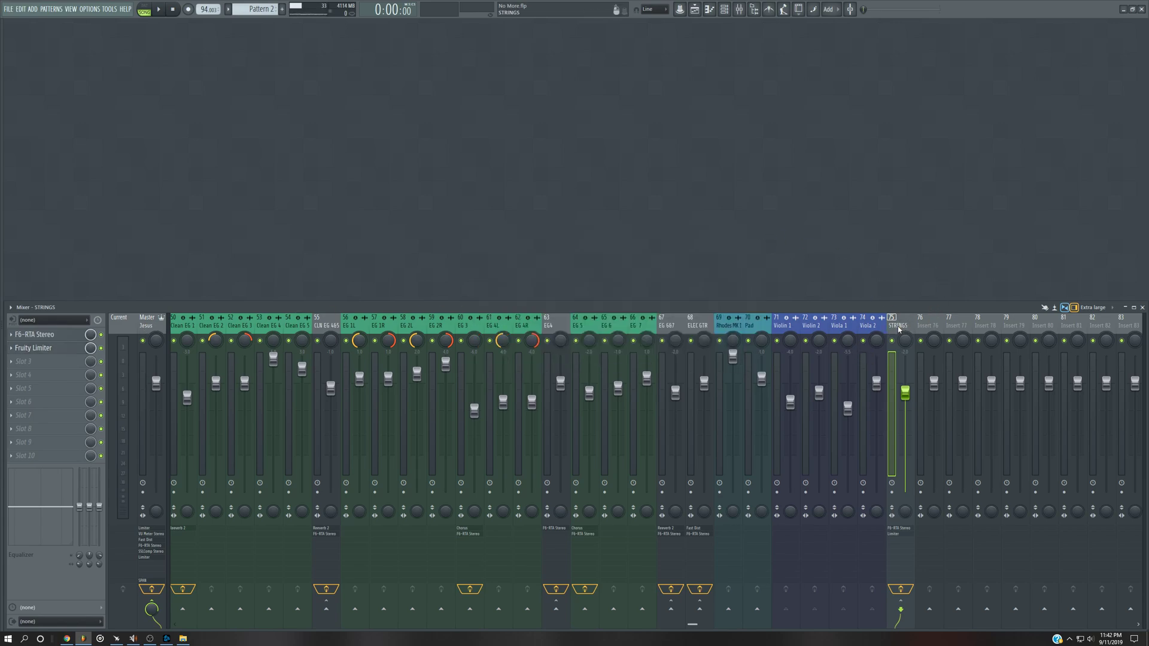
# Check the effect chains of the EG 6&7 and ELEC GTR buses, briefly viewing ELEC GTR's Fruity Fast Dist.
pyautogui.click(676, 327)
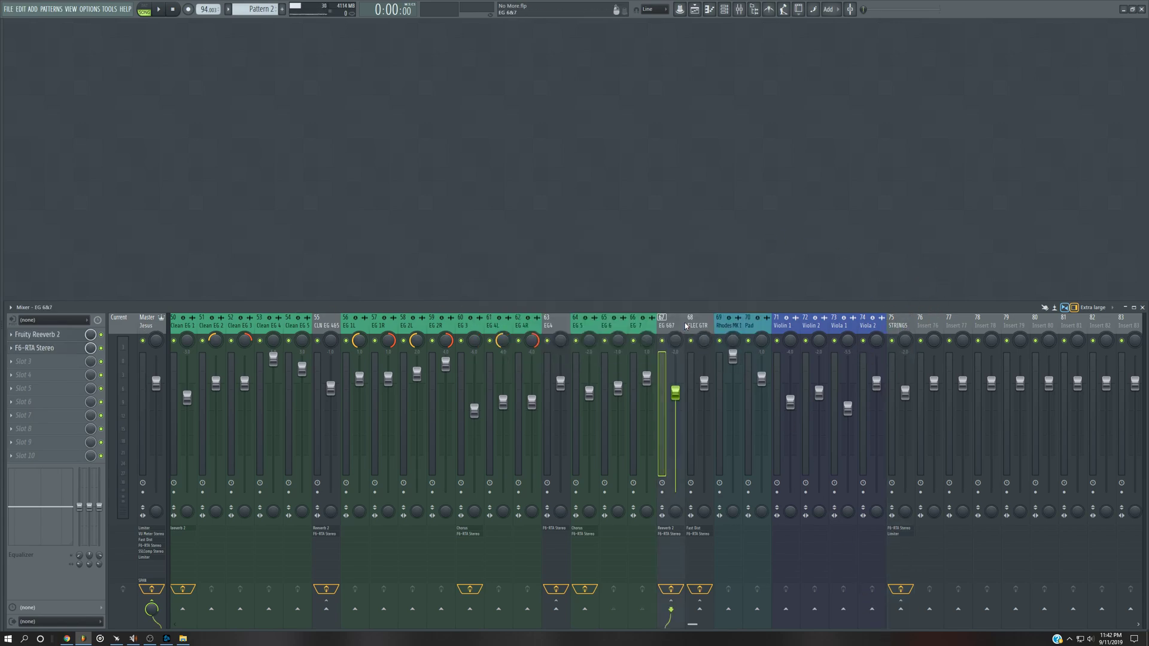
pyautogui.click(703, 327)
pyautogui.click(49, 335)
pyautogui.click(49, 335)
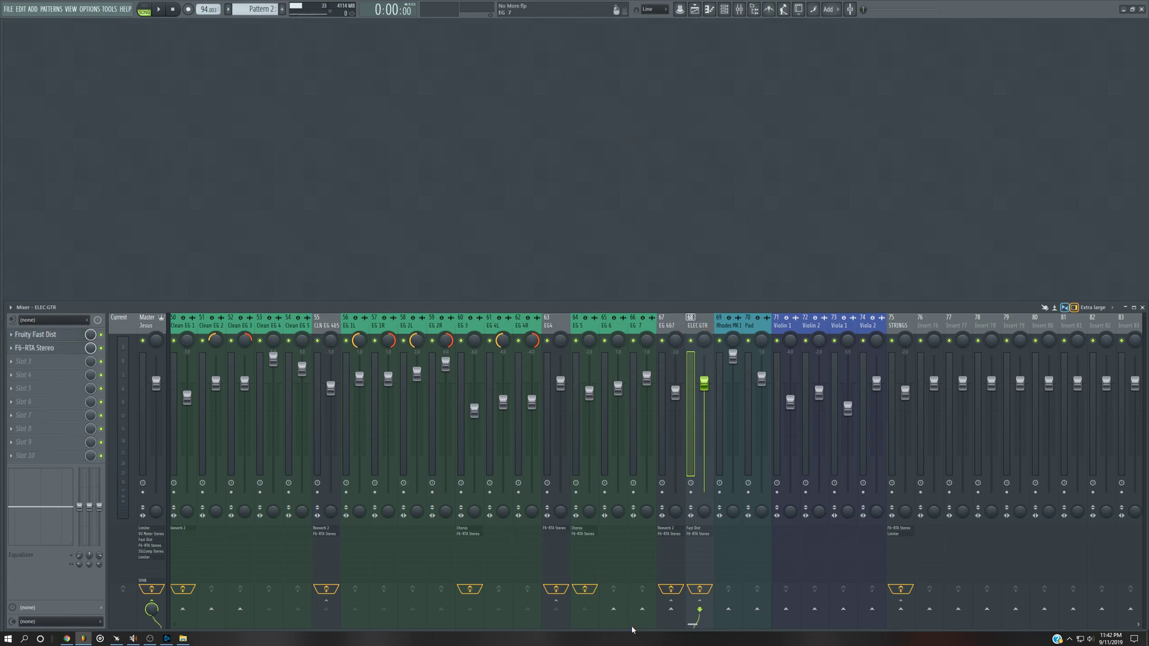
# Revisit the Fruity Limiter and CLA-3A Stereo compressor on the AC GTR bus.
pyautogui.scroll(3, 632, 630)
pyautogui.click(580, 328)
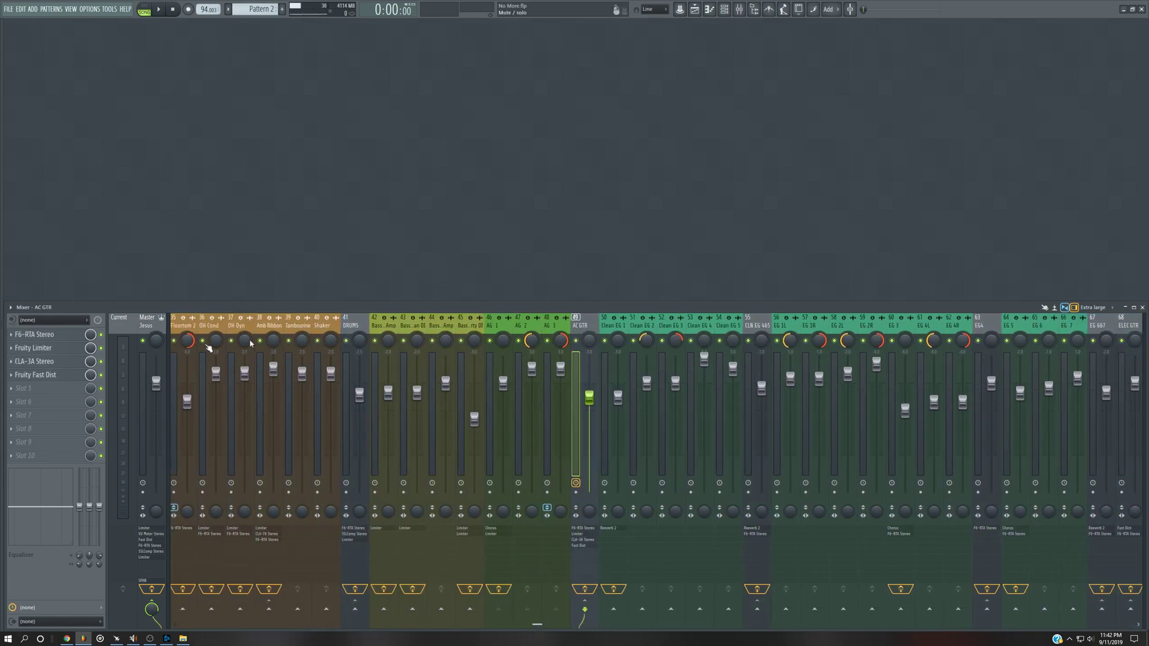
pyautogui.click(38, 348)
pyautogui.click(48, 362)
pyautogui.click(48, 362)
pyautogui.click(37, 348)
pyautogui.click(38, 348)
pyautogui.click(37, 349)
# View the DRUMS bus's SSLComp Stereo and Fruity Limiter, and close both plugins.
pyautogui.click(351, 383)
pyautogui.click(46, 349)
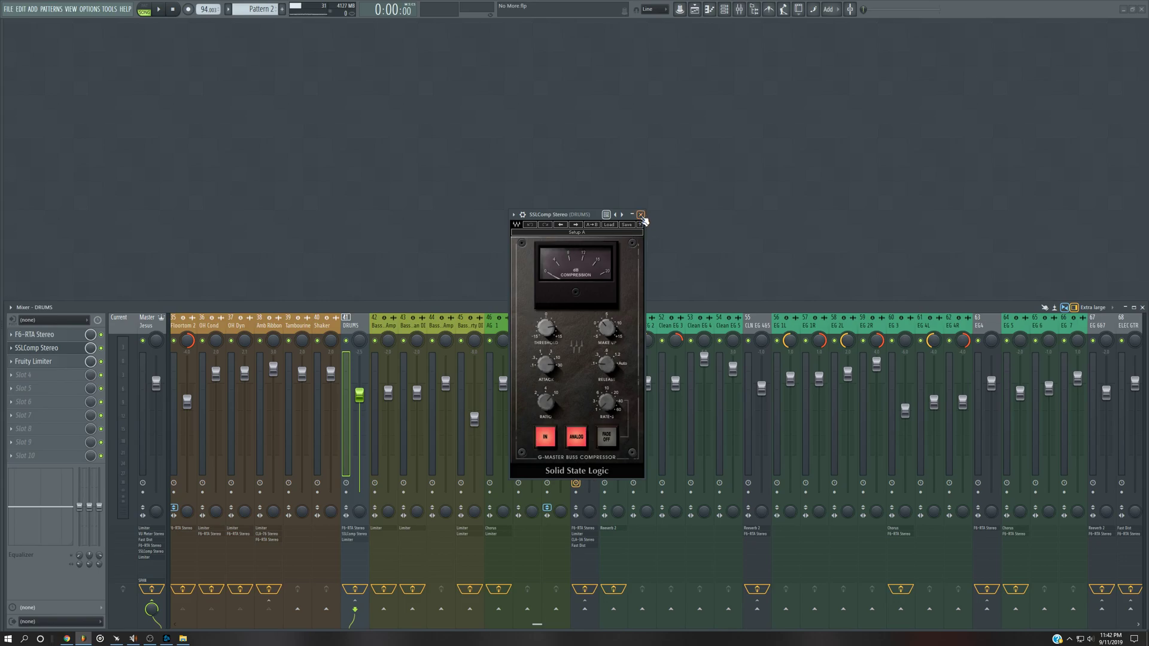
pyautogui.click(62, 366)
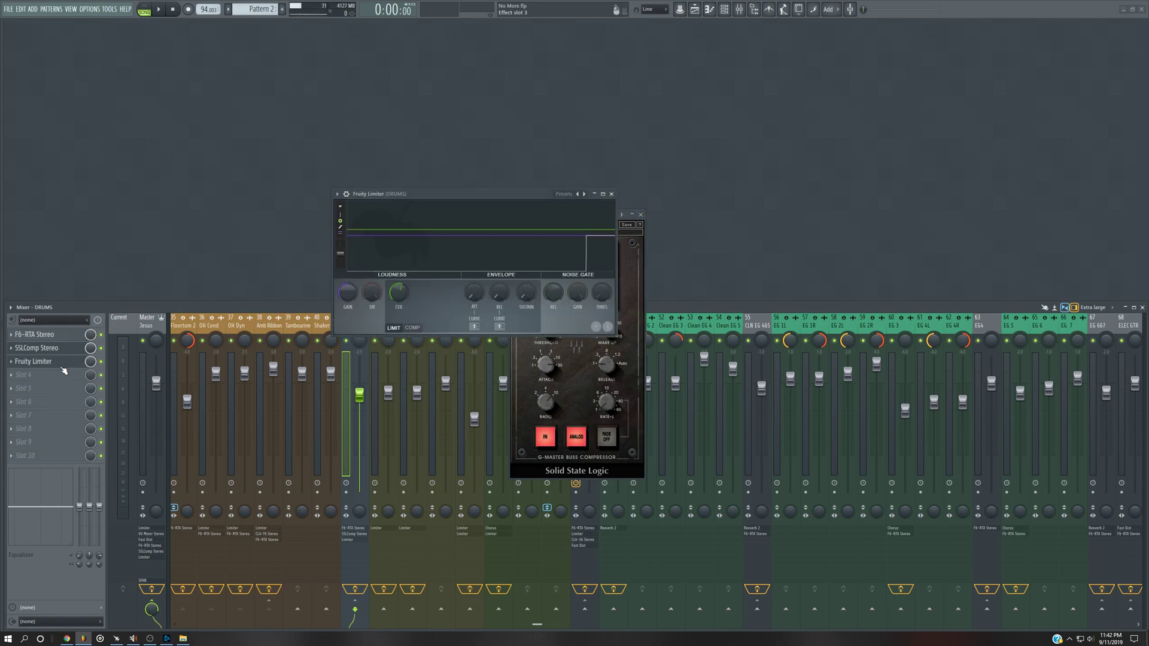
pyautogui.click(62, 367)
pyautogui.click(642, 215)
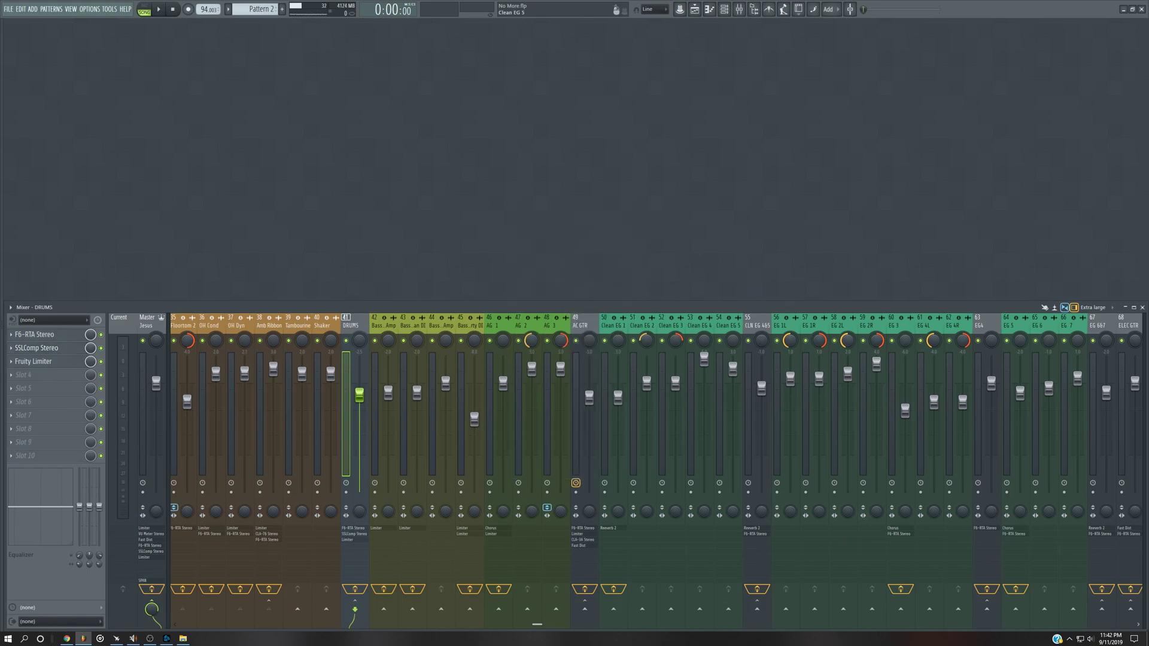
# Inspect the DRUMS bus's SSLComp Stereo controls once more and close the plugin.
pyautogui.moveTo(538, 625); pyautogui.dragTo(342, 635)
pyautogui.click(37, 348)
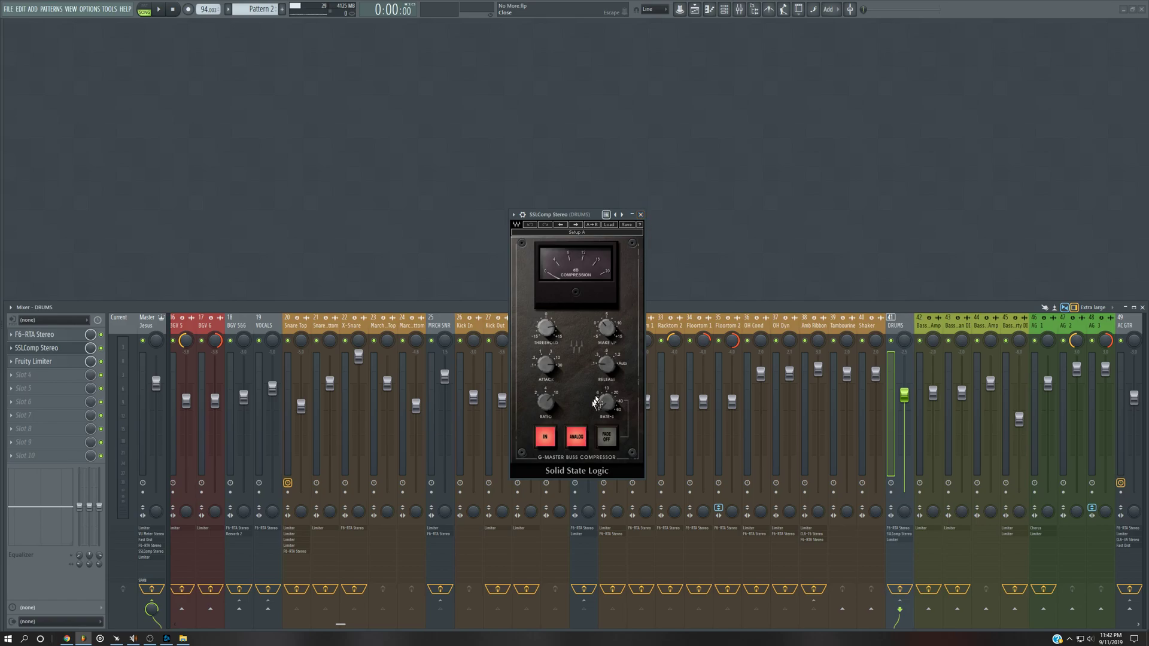
pyautogui.click(640, 214)
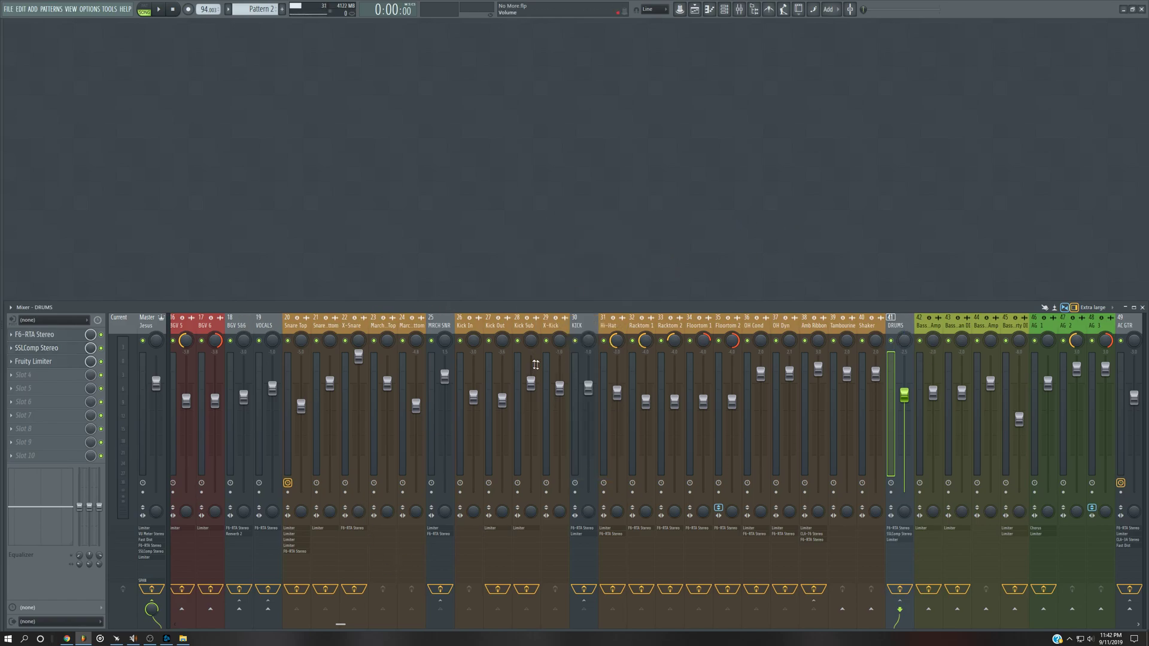
# Compare the effect chains of the VOCALS bus, the Master and the AC GTR bus in the mixer.
pyautogui.click(264, 328)
pyautogui.moveTo(339, 625); pyautogui.dragTo(503, 625)
pyautogui.click(148, 331)
pyautogui.click(877, 342)
pyautogui.click(677, 455)
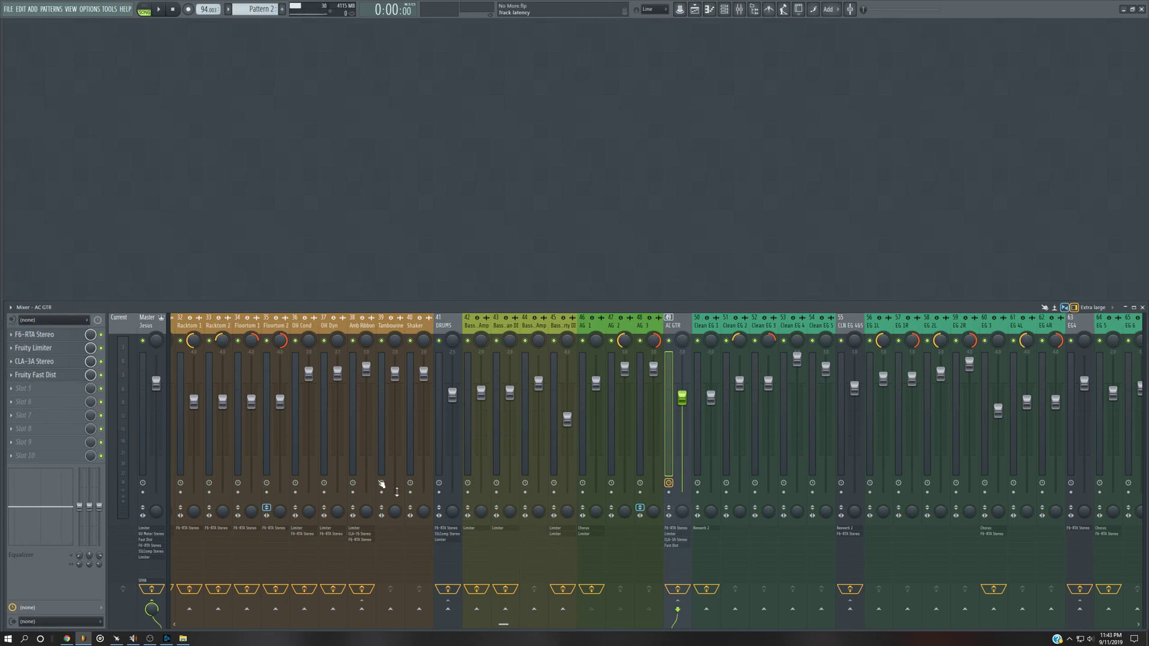
pyautogui.moveTo(508, 627); pyautogui.dragTo(685, 627)
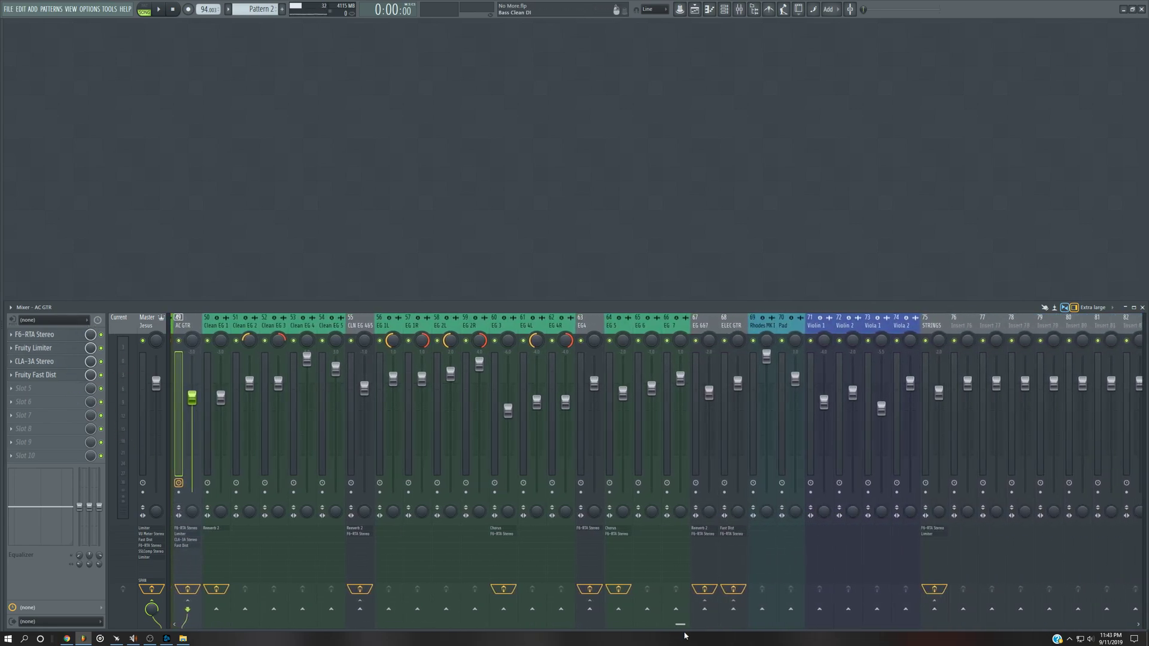
# View the F6-RTA Stereo and Fruity Fast Dist on the ELEC GTR bus, and close the plugins.
pyautogui.click(737, 337)
pyautogui.click(57, 348)
pyautogui.click(52, 334)
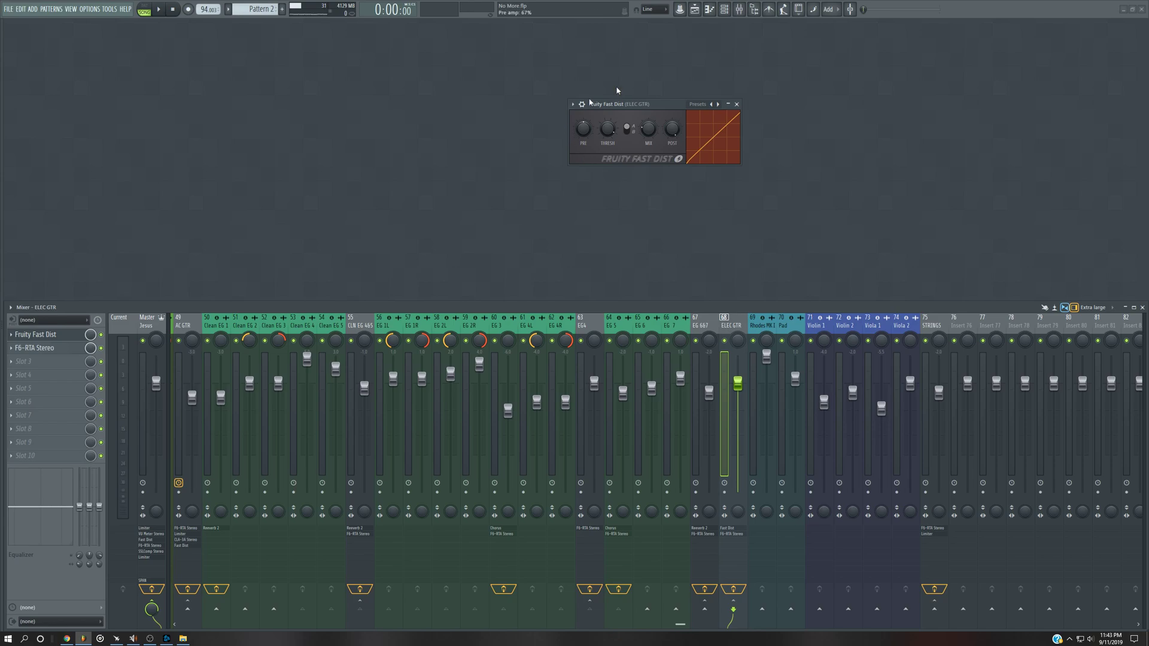
pyautogui.click(738, 104)
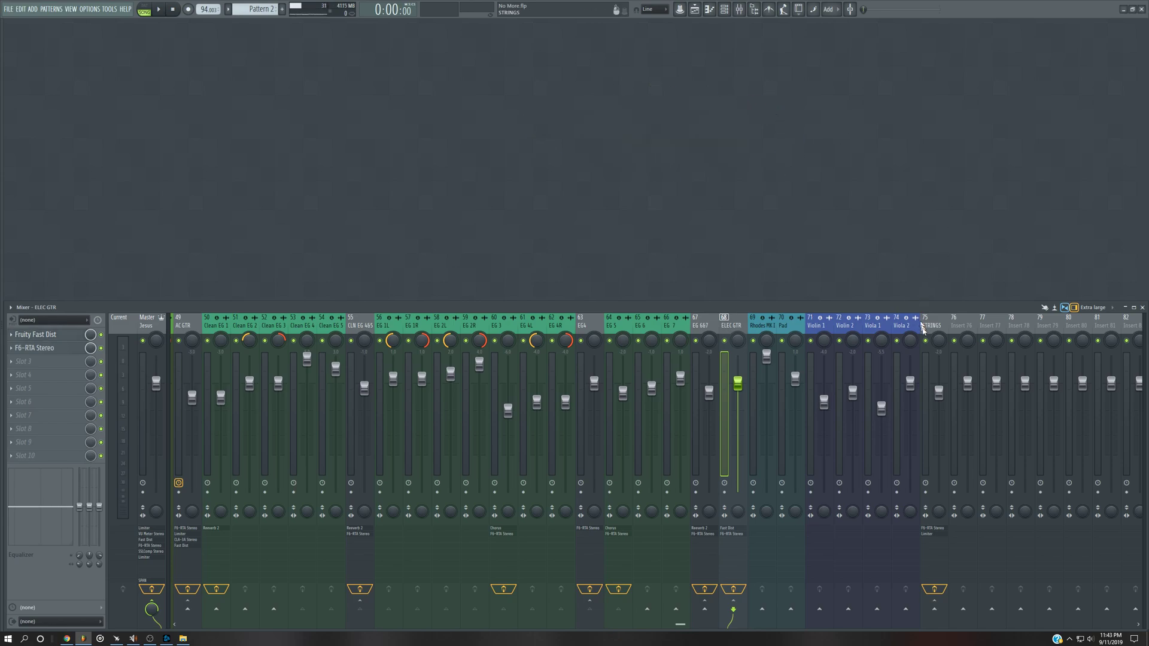
# Inspect the Fruity Limiter on the STRINGS bus and close the plugin.
pyautogui.click(934, 326)
pyautogui.click(56, 352)
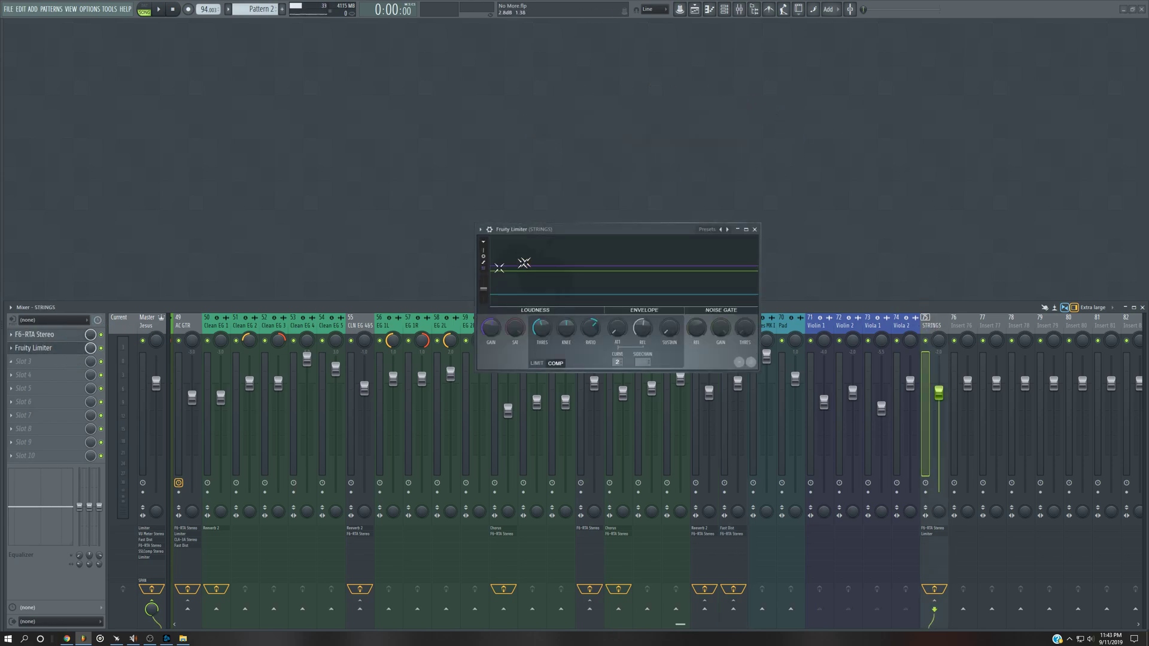
pyautogui.click(754, 230)
# Step through the Violin 1, Violin 2, Viola 1 and Viola 2 tracks to the STRINGS bus they feed.
pyautogui.moveTo(692, 625); pyautogui.dragTo(733, 641)
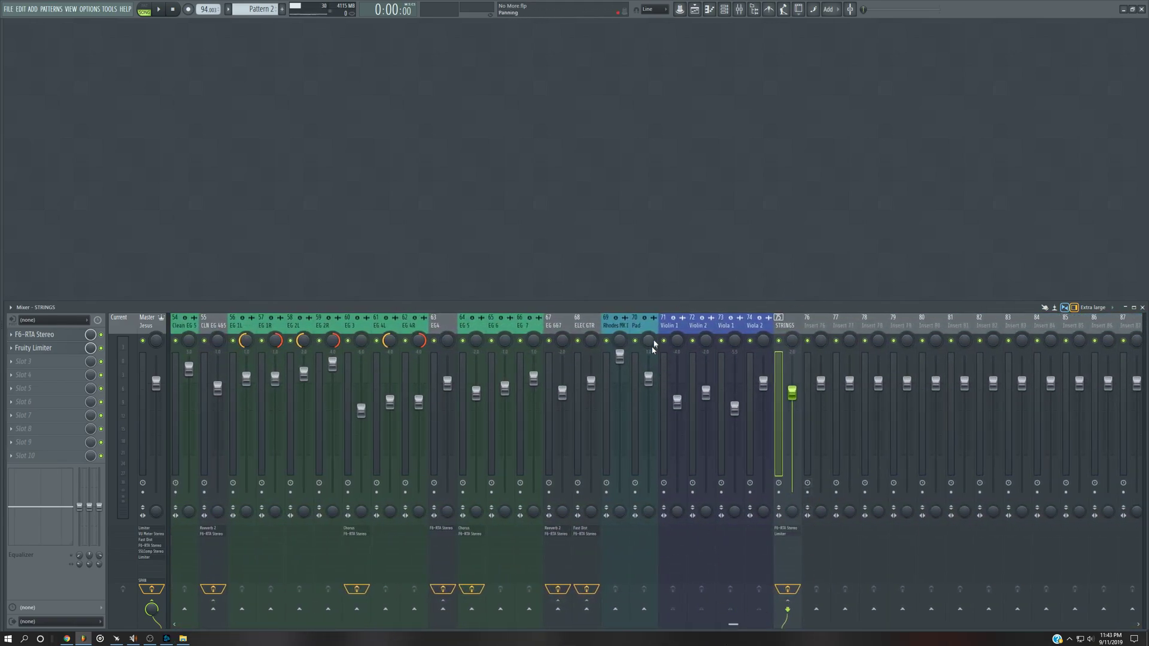
pyautogui.click(661, 322)
pyautogui.click(694, 323)
pyautogui.click(723, 326)
pyautogui.click(767, 329)
pyautogui.click(780, 329)
# View the STRINGS bus's F6-RTA Stereo and Fruity Limiter again, and close both plugins.
pyautogui.click(59, 339)
pyautogui.click(60, 341)
pyautogui.click(59, 340)
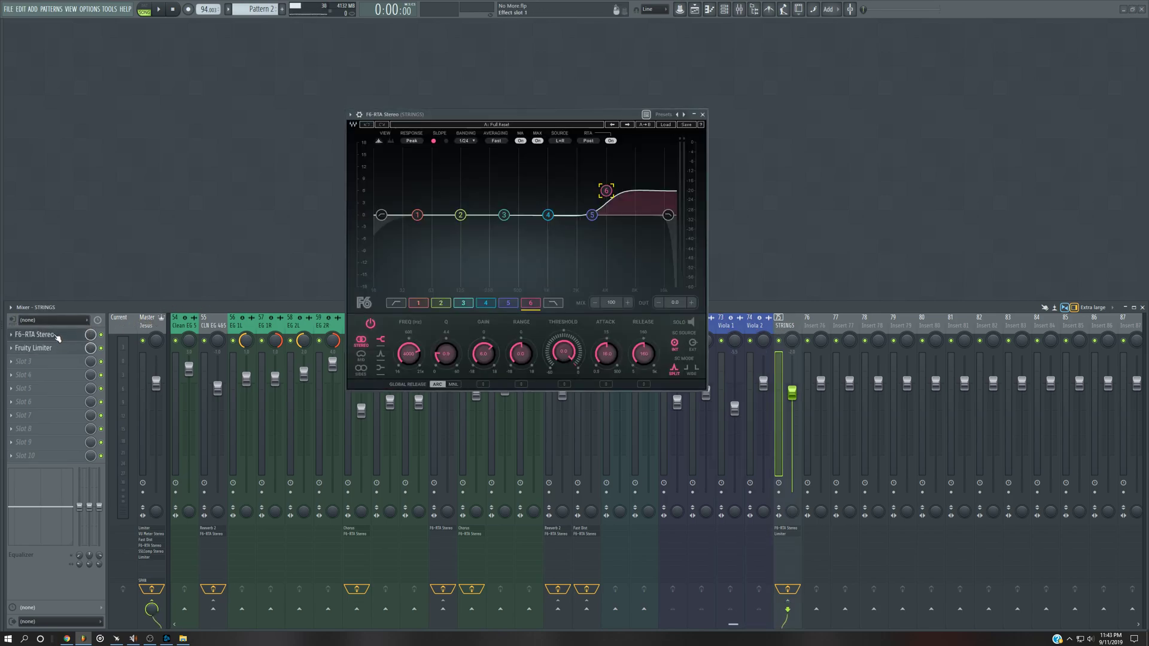
pyautogui.click(58, 351)
pyautogui.click(57, 349)
pyautogui.click(58, 350)
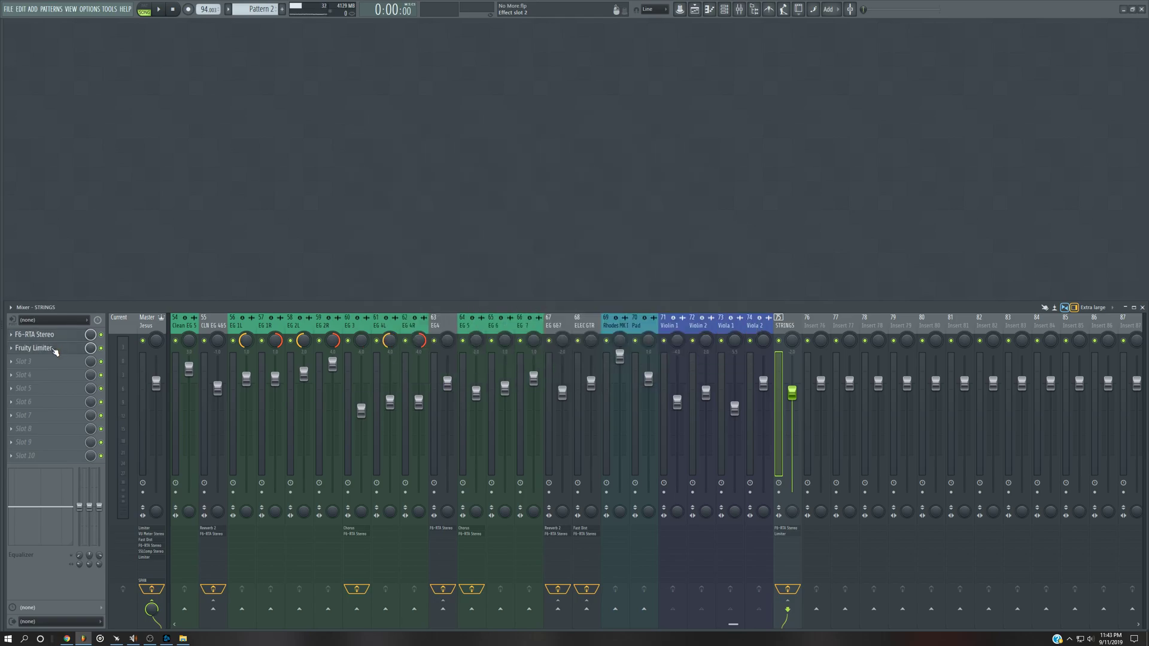
# Compare the effect chains of the Master, Vox 1, VOX 3&4 and SCREAM tracks in the mixer.
pyautogui.hscroll(-10, 605, 627)
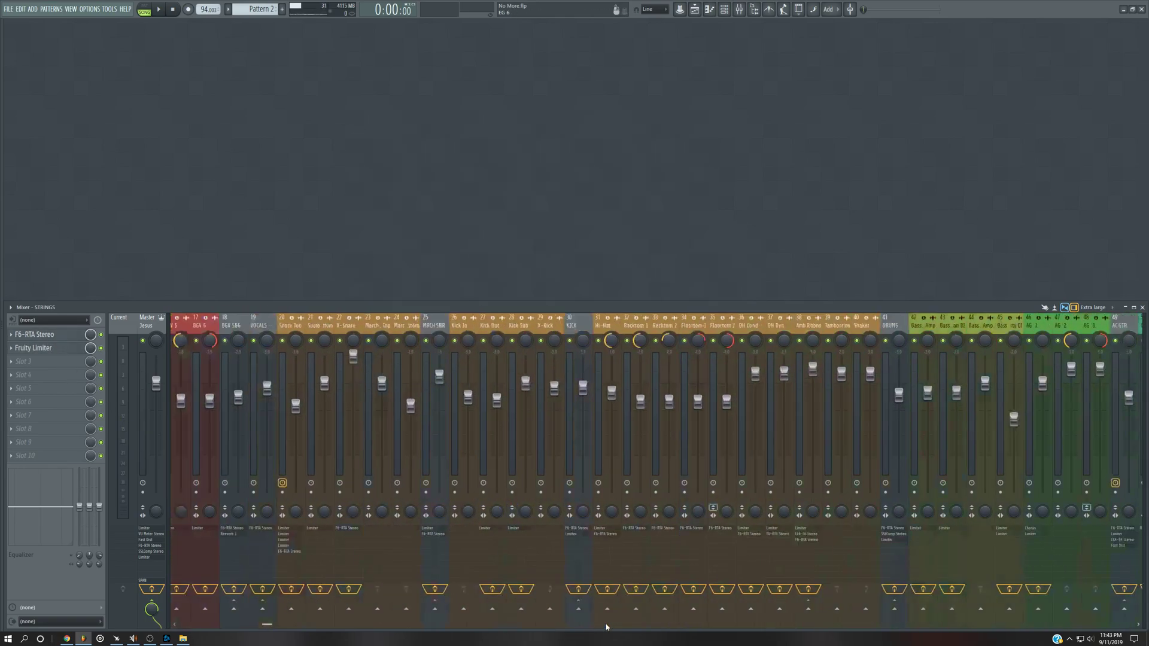
pyautogui.click(147, 324)
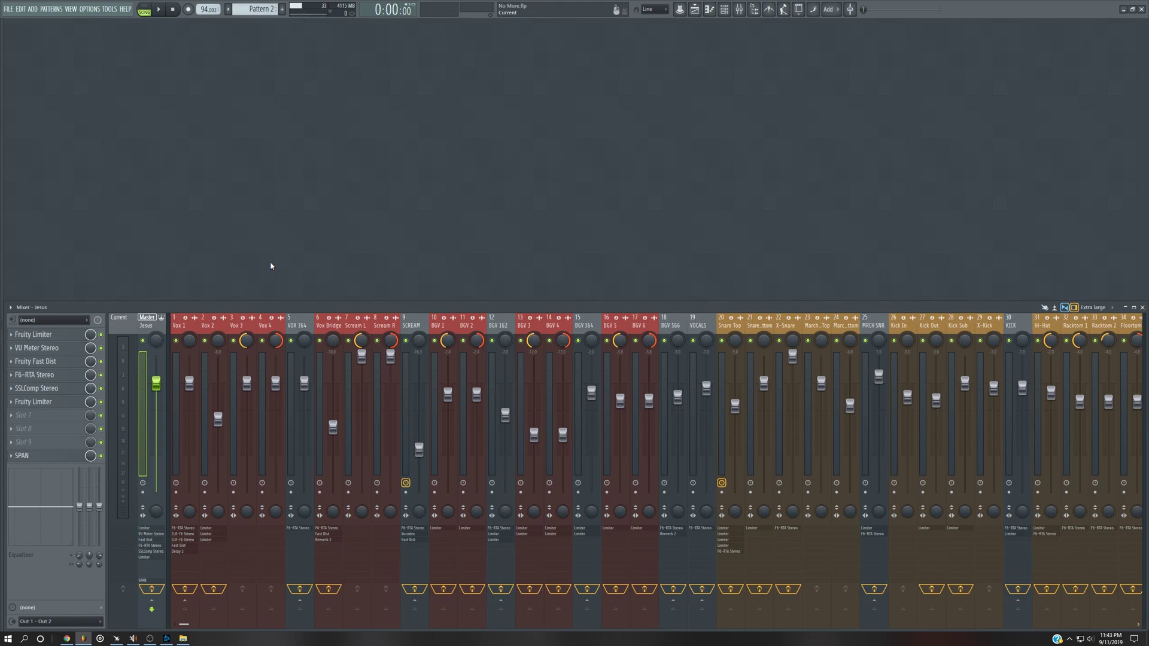
pyautogui.click(192, 326)
pyautogui.click(293, 327)
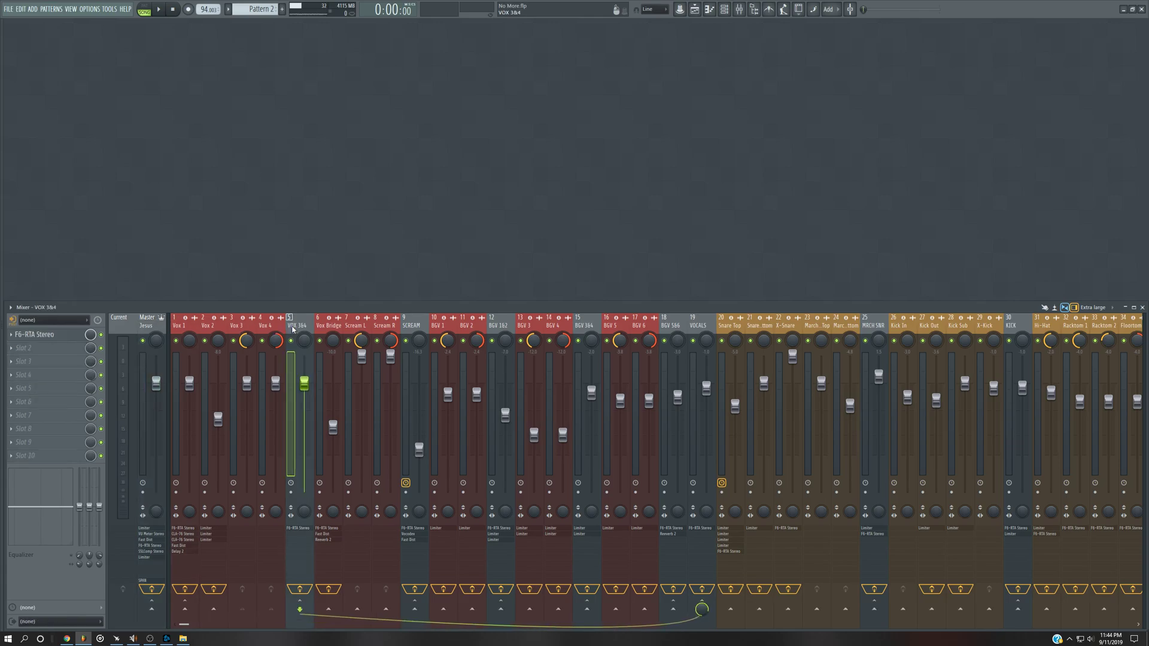
pyautogui.click(416, 329)
pyautogui.click(179, 326)
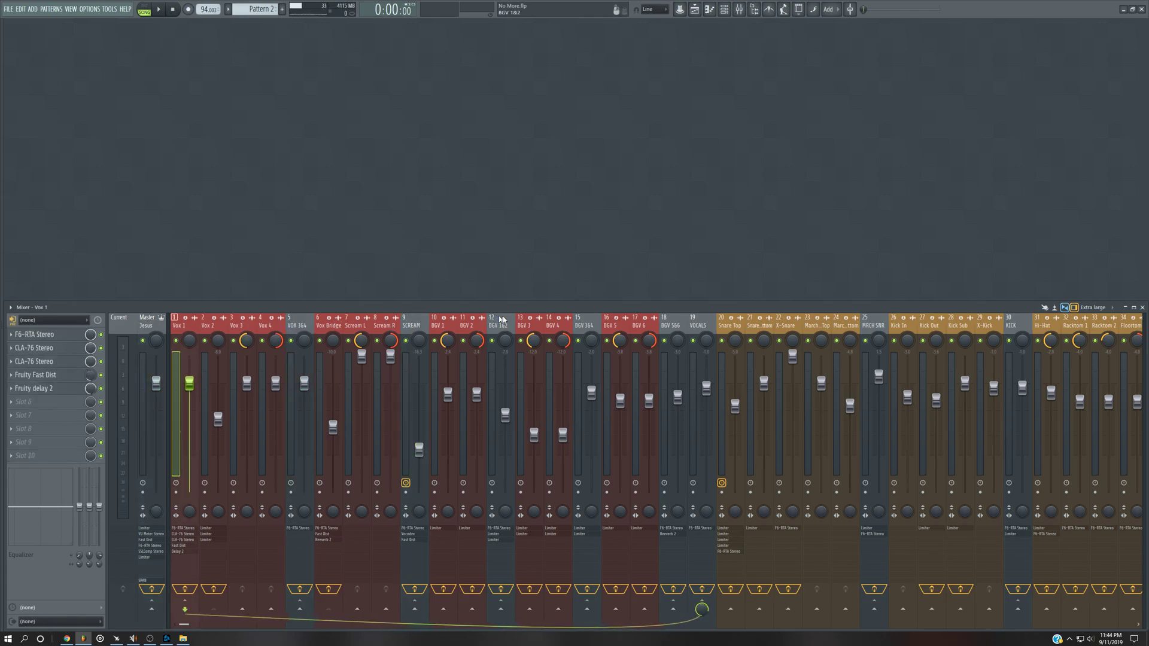
# Look over the whole track layout and compare the effect chains of the VOCALS bus and the Master.
pyautogui.hscroll(20, 185, 626)
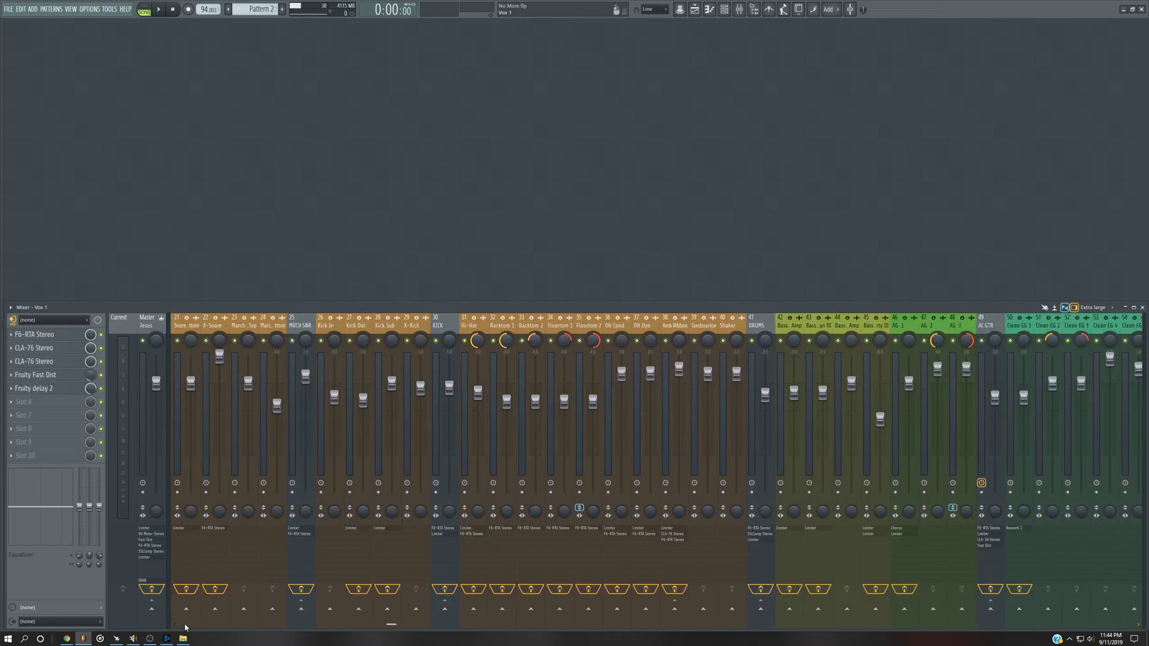
pyautogui.hscroll(10, 186, 627)
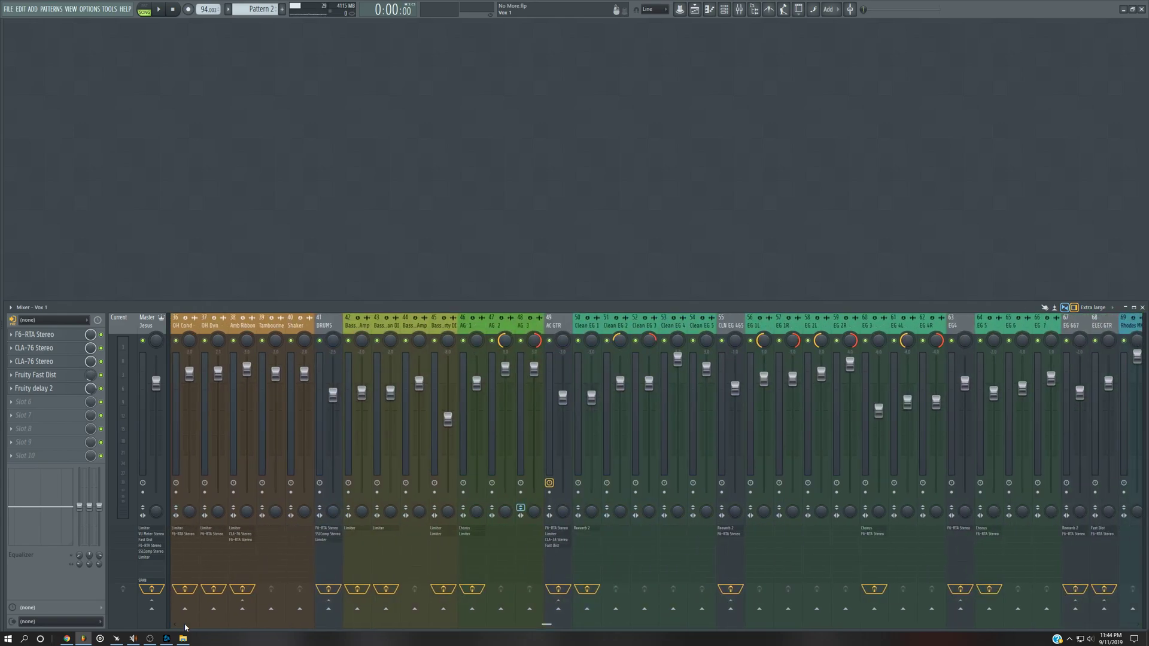
pyautogui.hscroll(-20, 185, 627)
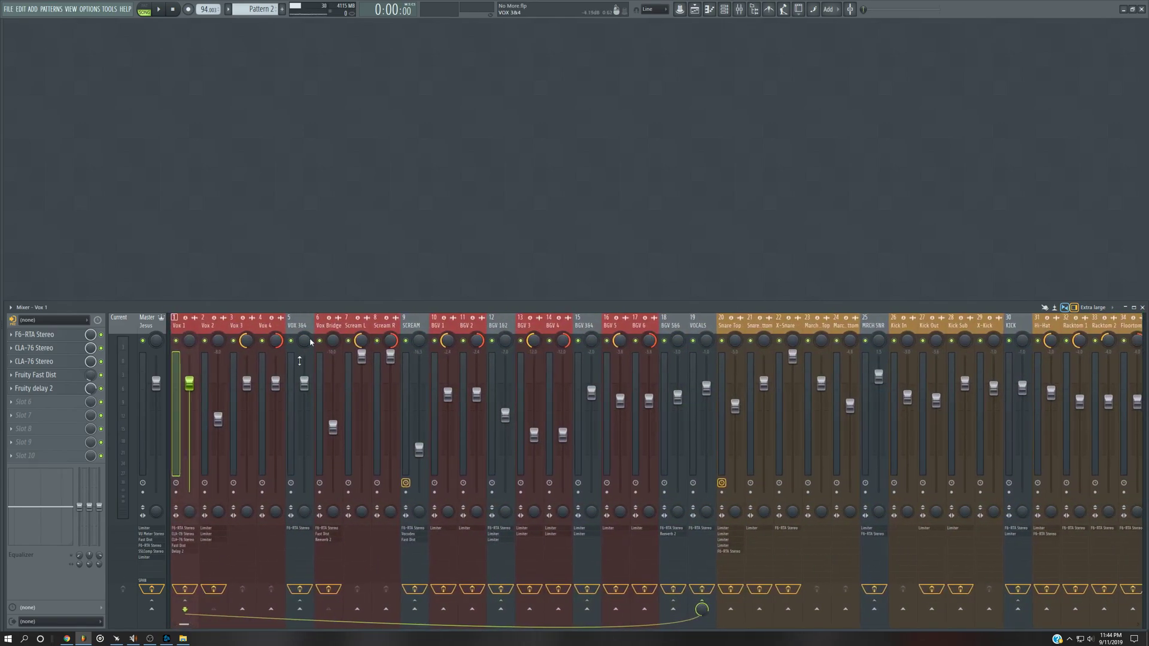
pyautogui.click(697, 326)
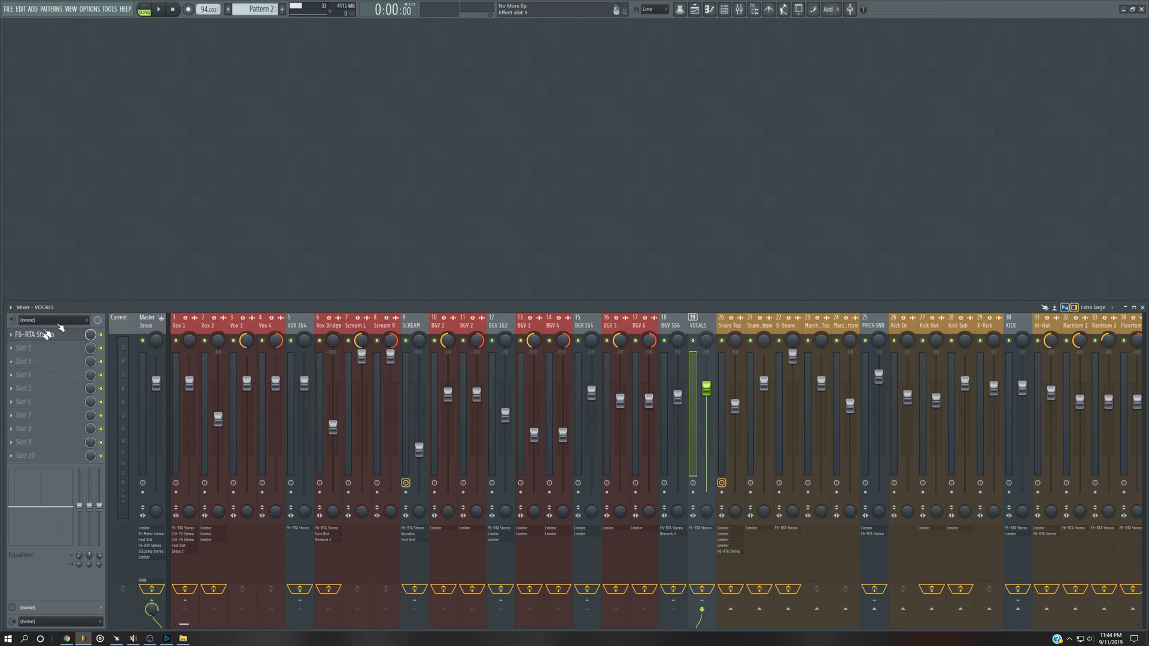
pyautogui.click(148, 326)
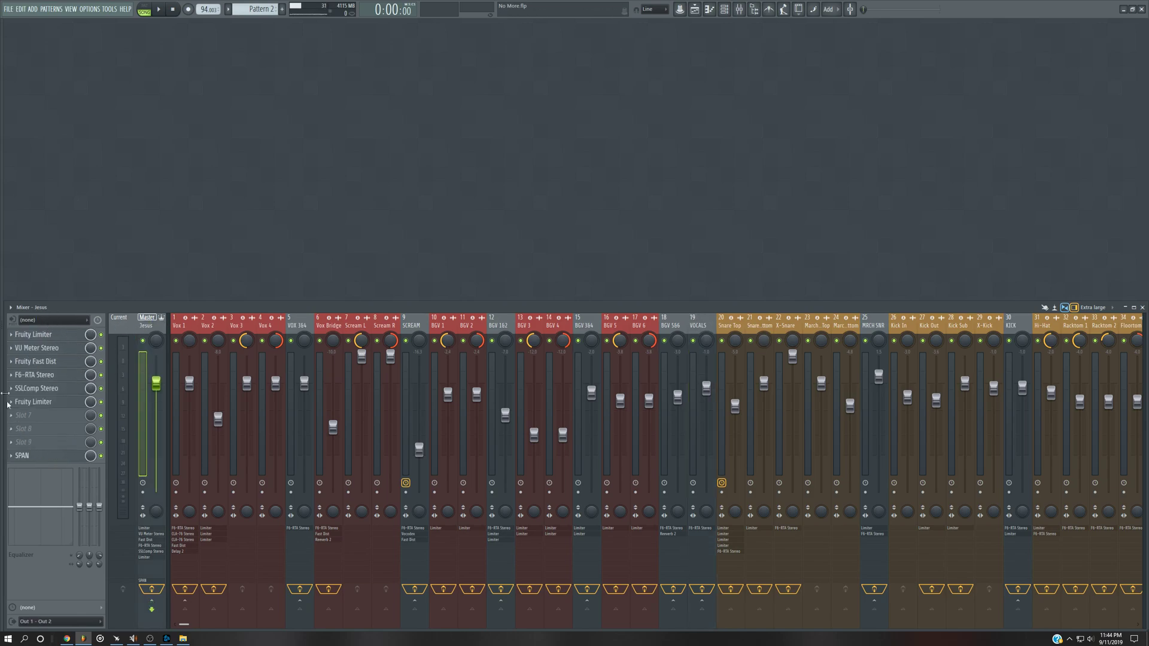
pyautogui.click(699, 338)
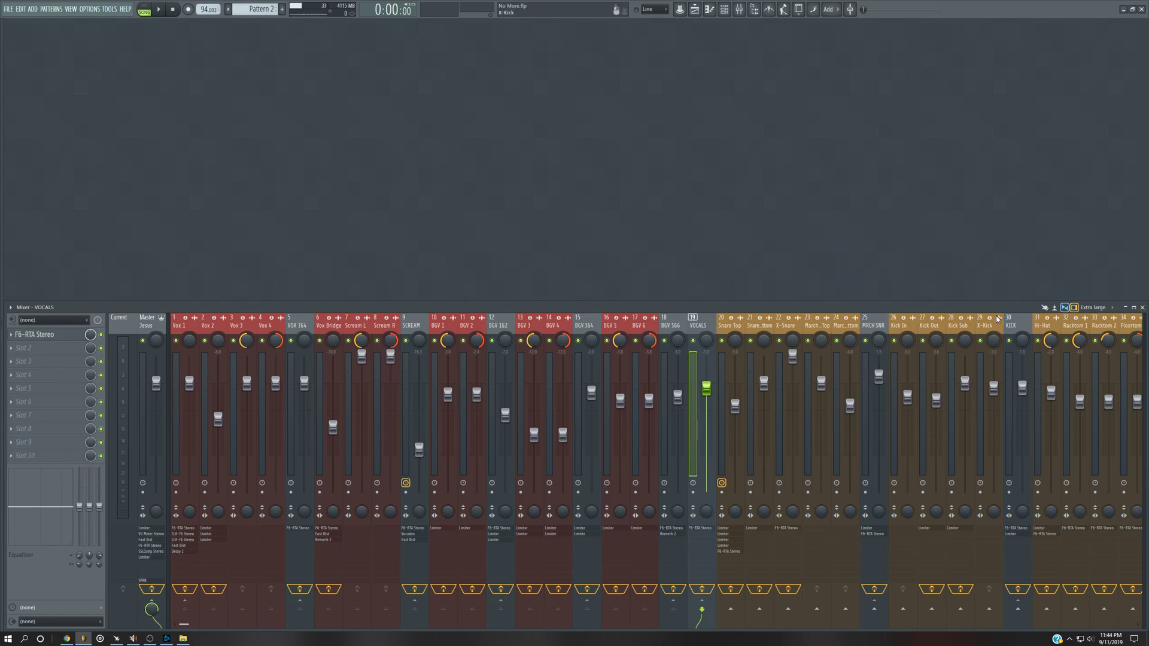
# Check the effect chain of the DRUMS bus and look over the neighbouring tracks.
pyautogui.click(301, 626)
pyautogui.click(301, 626)
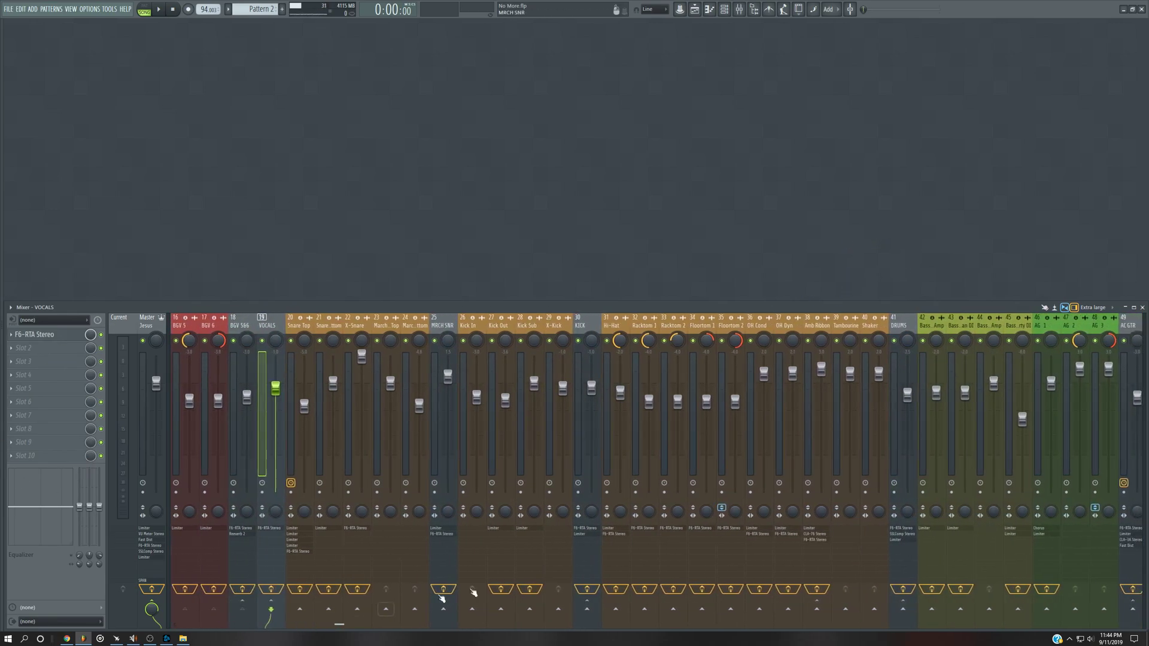
pyautogui.click(898, 325)
pyautogui.hscroll(10, 477, 625)
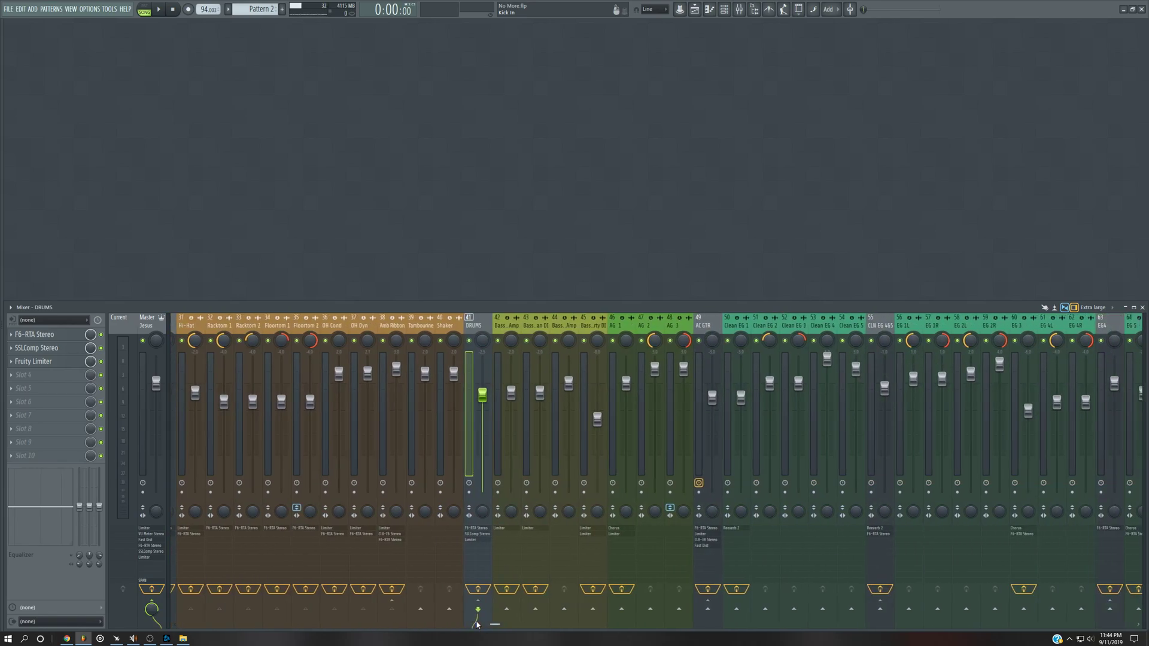
pyautogui.hscroll(-17, 477, 625)
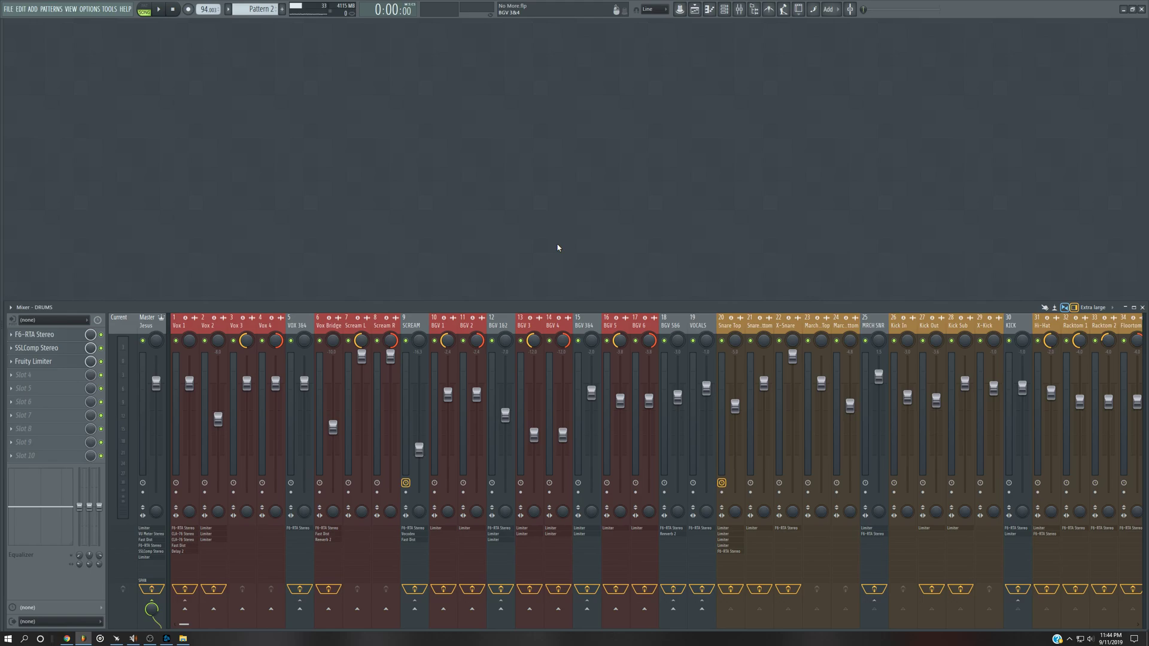
# Survey the vocal and drum tracks once more and display the Master's effect chain.
pyautogui.moveTo(184, 624); pyautogui.dragTo(376, 632)
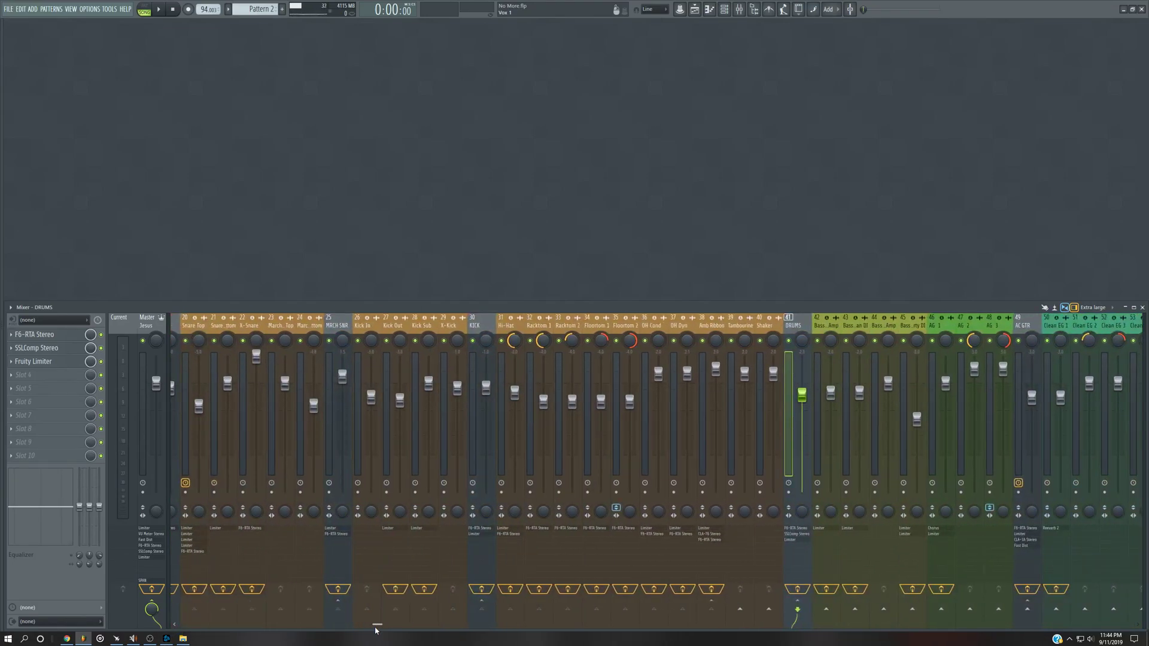
pyautogui.moveTo(375, 630); pyautogui.dragTo(114, 625)
pyautogui.click(132, 329)
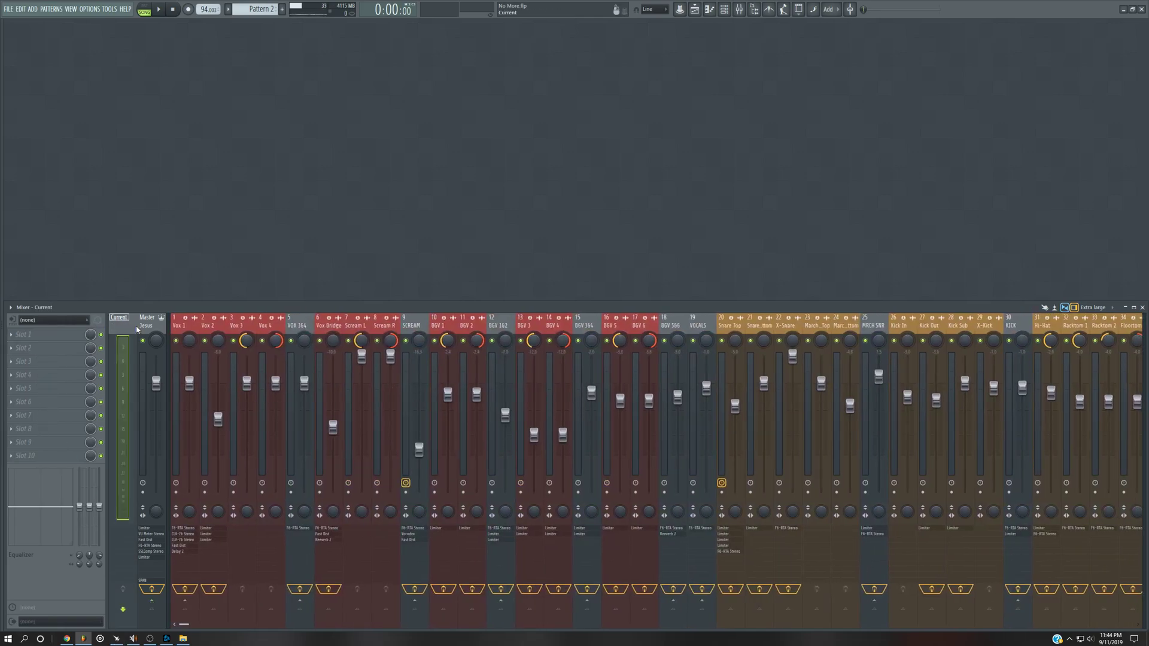
pyautogui.click(146, 325)
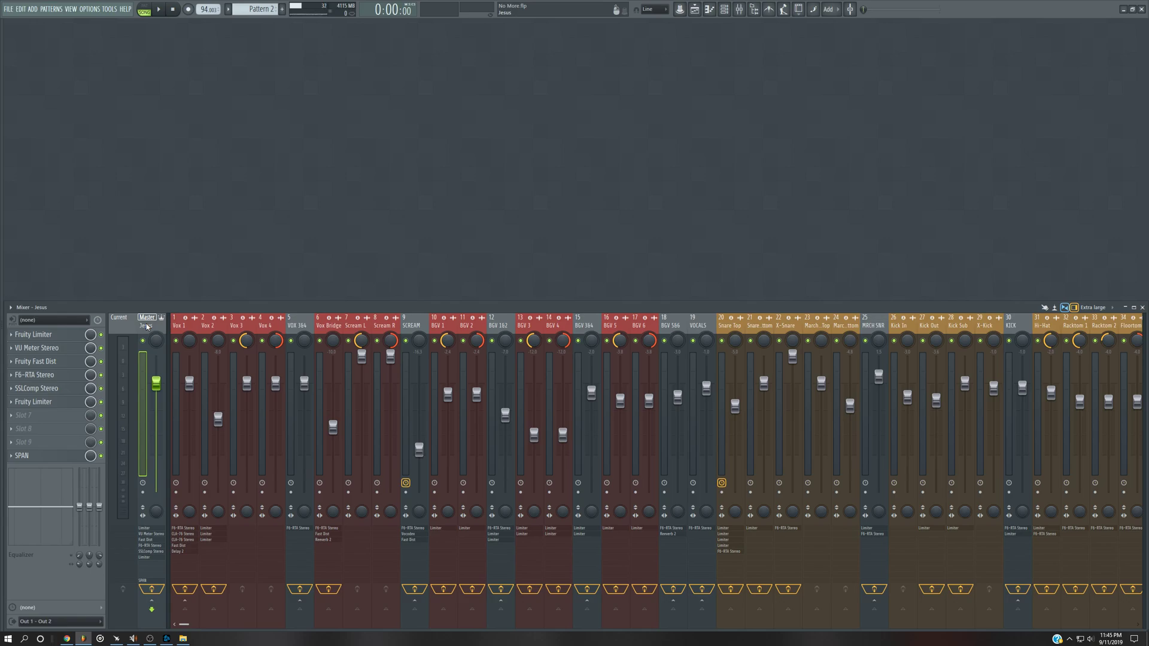
pyautogui.moveTo(183, 624)
pyautogui.mouseDown()
pyautogui.moveTo(796, 630)
pyautogui.moveTo(185, 628)
pyautogui.mouseUp()
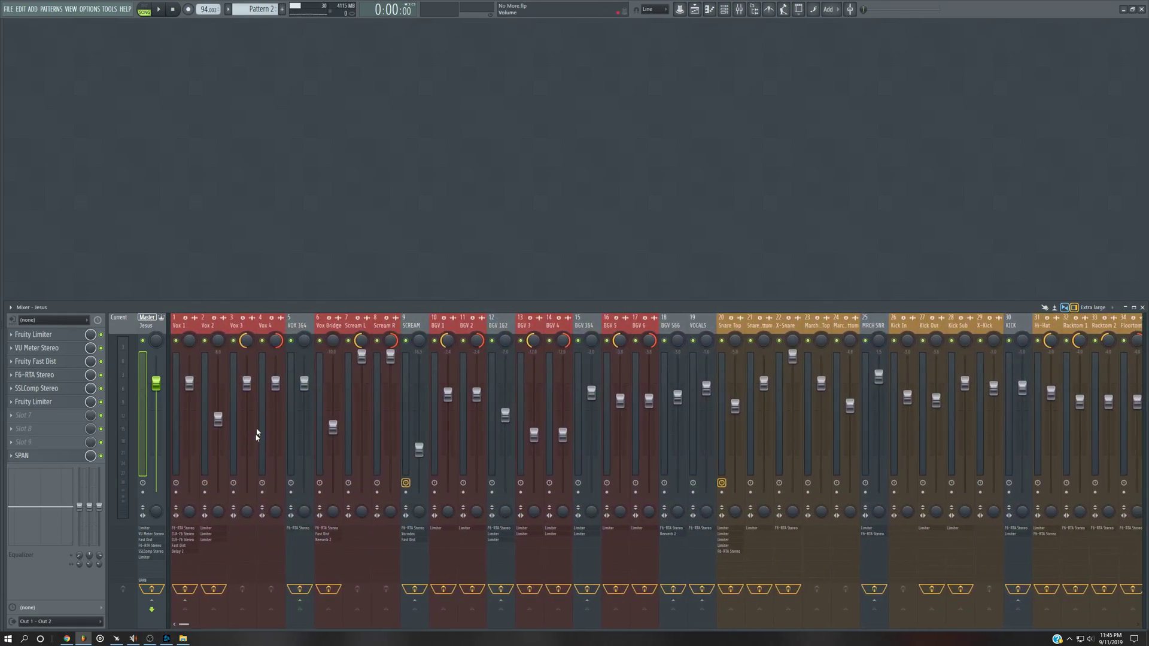